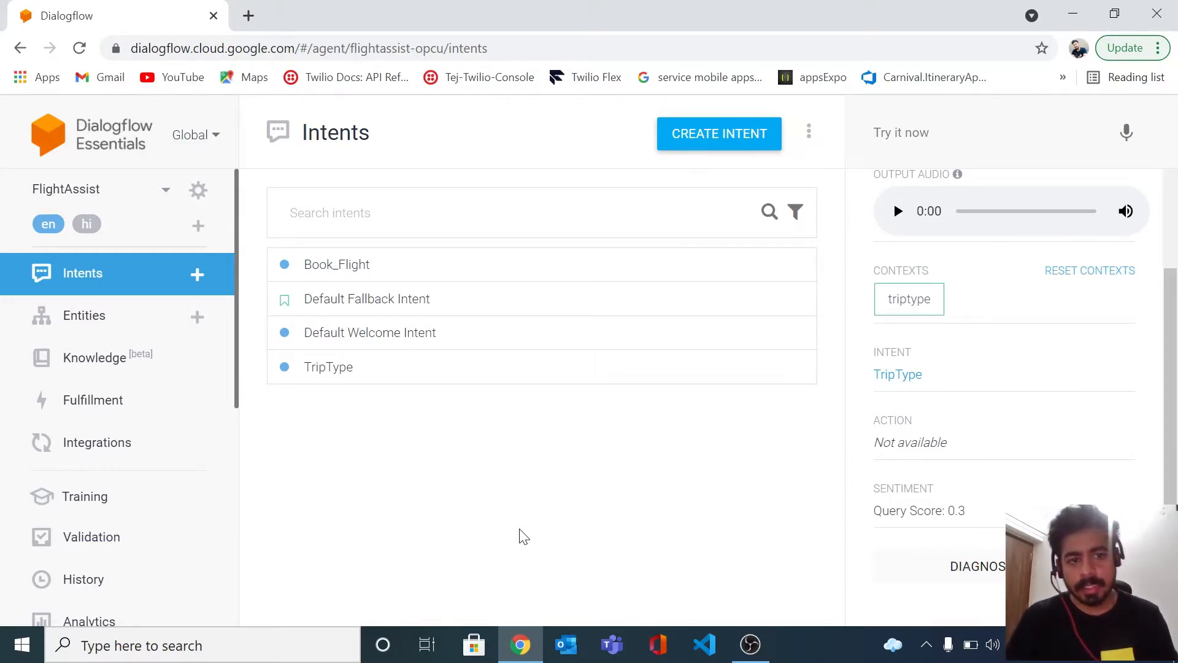
# - Open the Default Welcome Intent, collapse its expanded sections and examine the input and output contexts
pyautogui.click(386, 338)
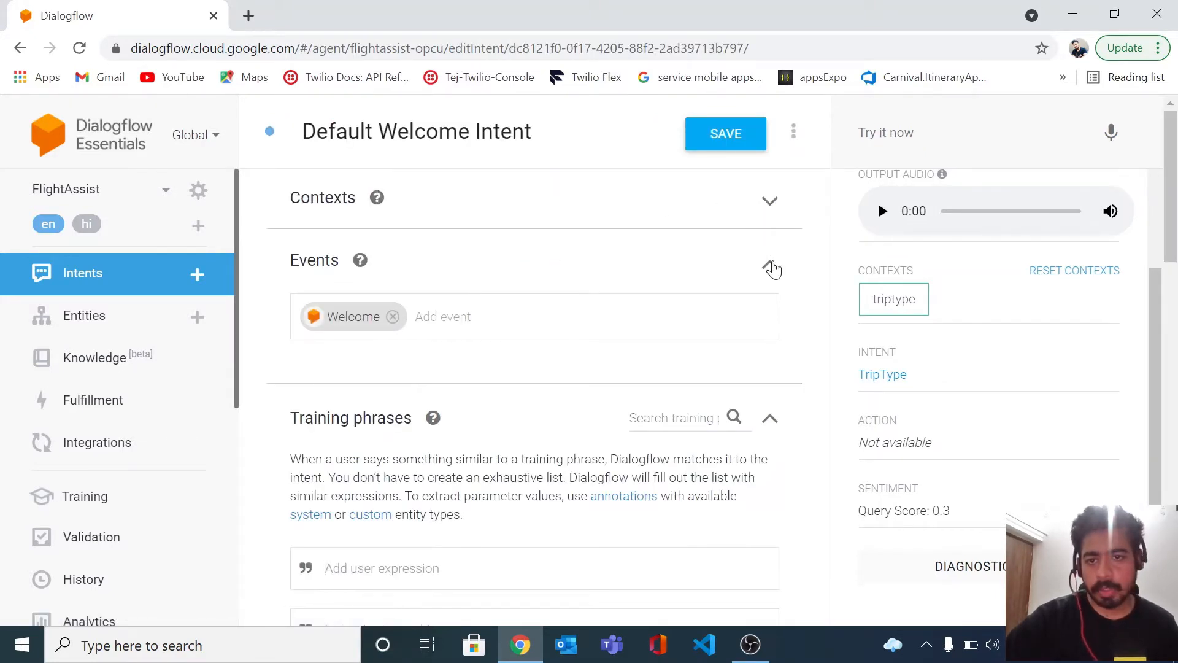
pyautogui.click(771, 268)
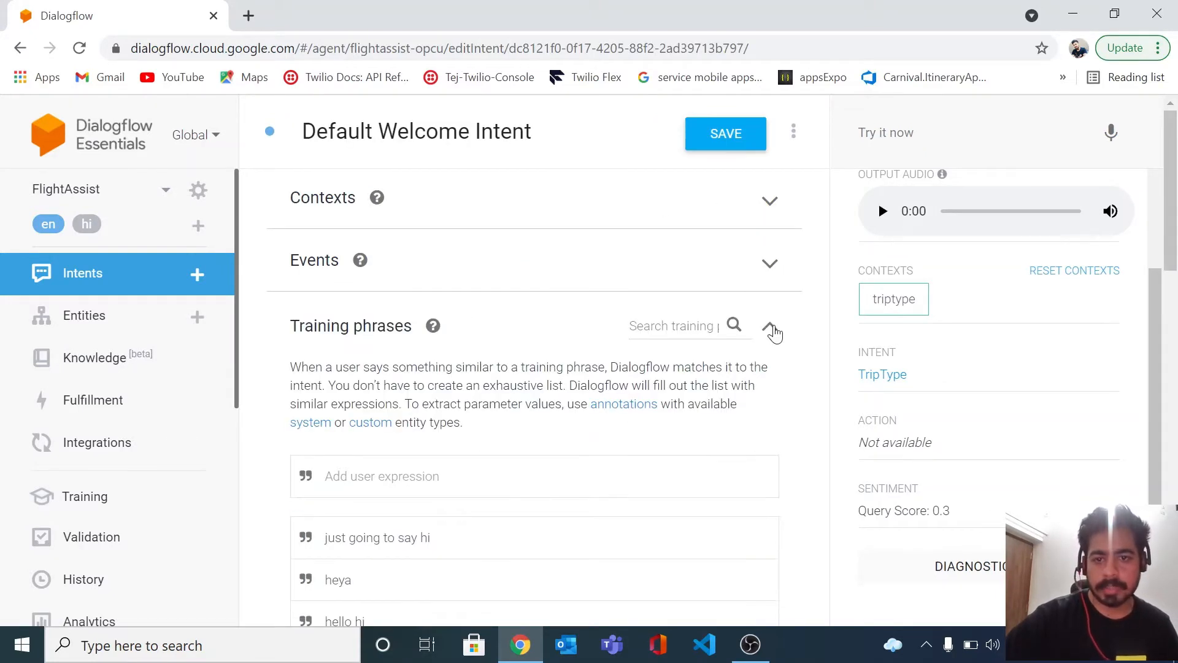
pyautogui.click(772, 329)
pyautogui.scroll(-3, 774, 341)
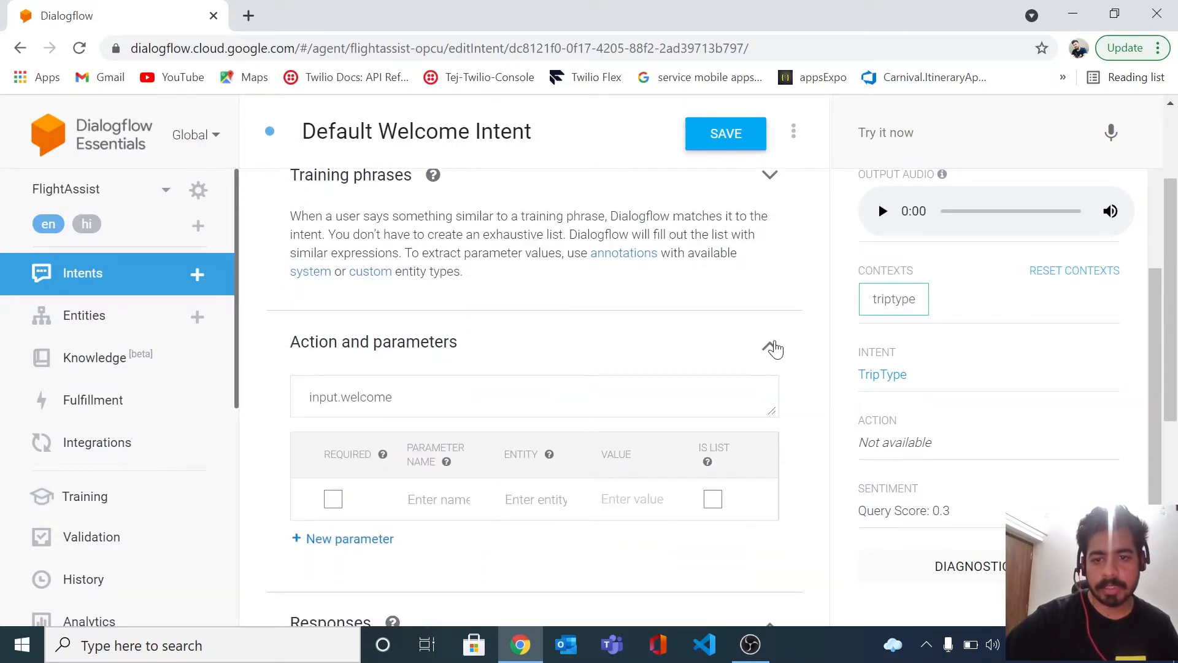
pyautogui.click(771, 349)
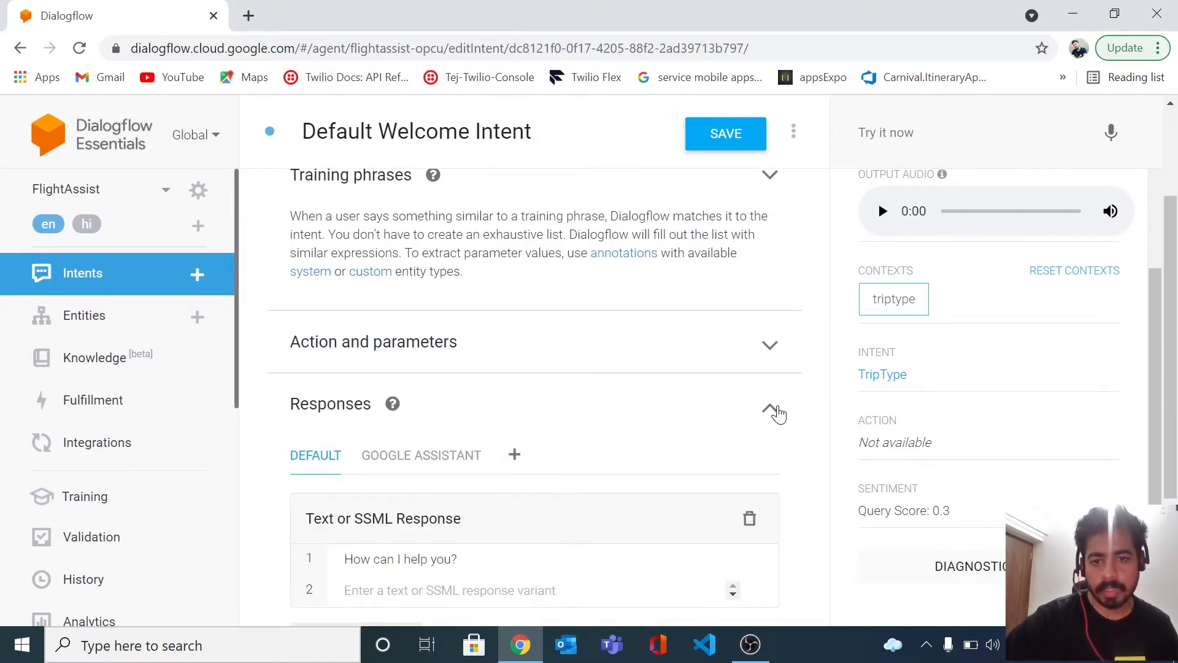
pyautogui.click(771, 411)
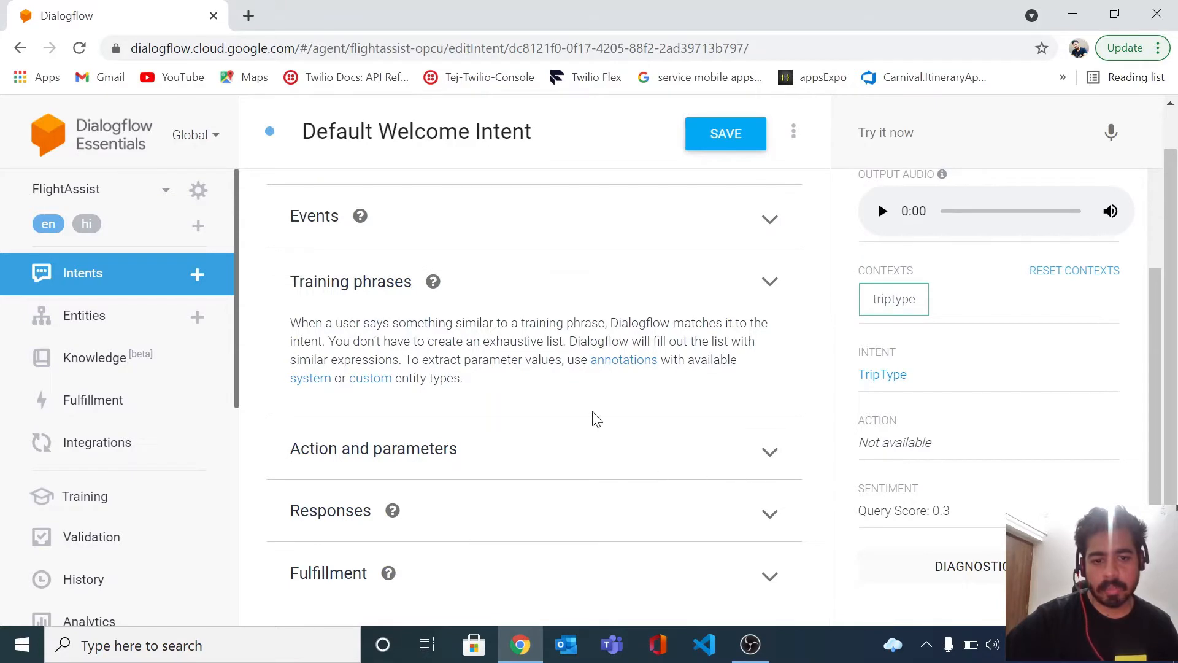
pyautogui.scroll(2, 595, 418)
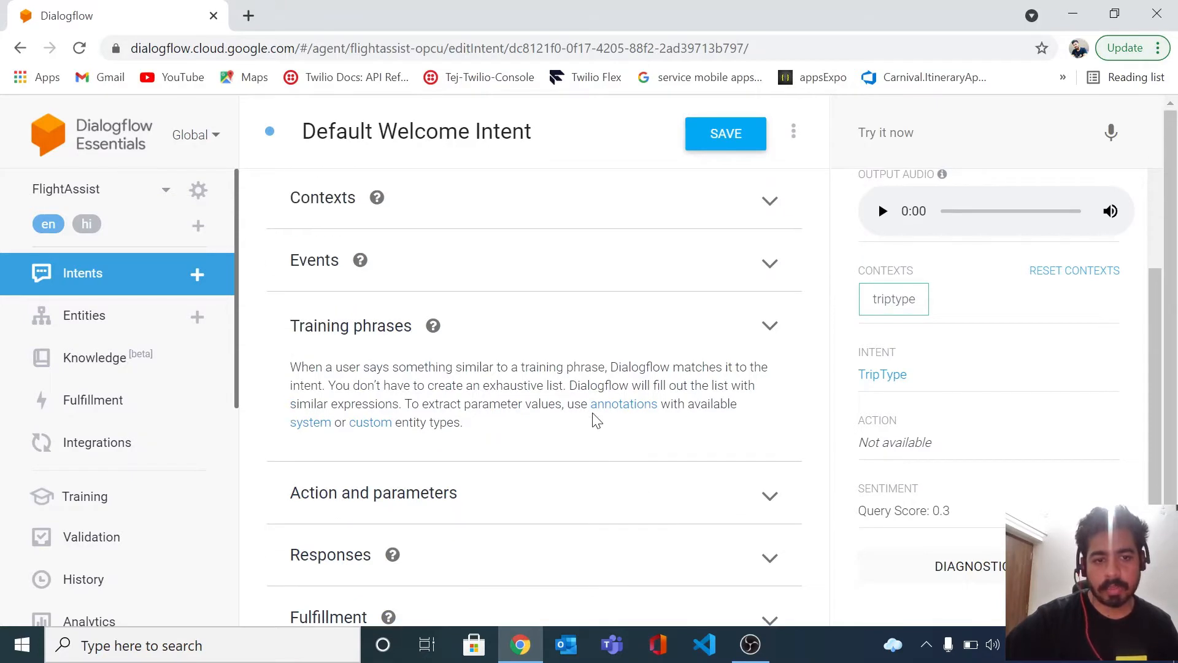
pyautogui.click(332, 212)
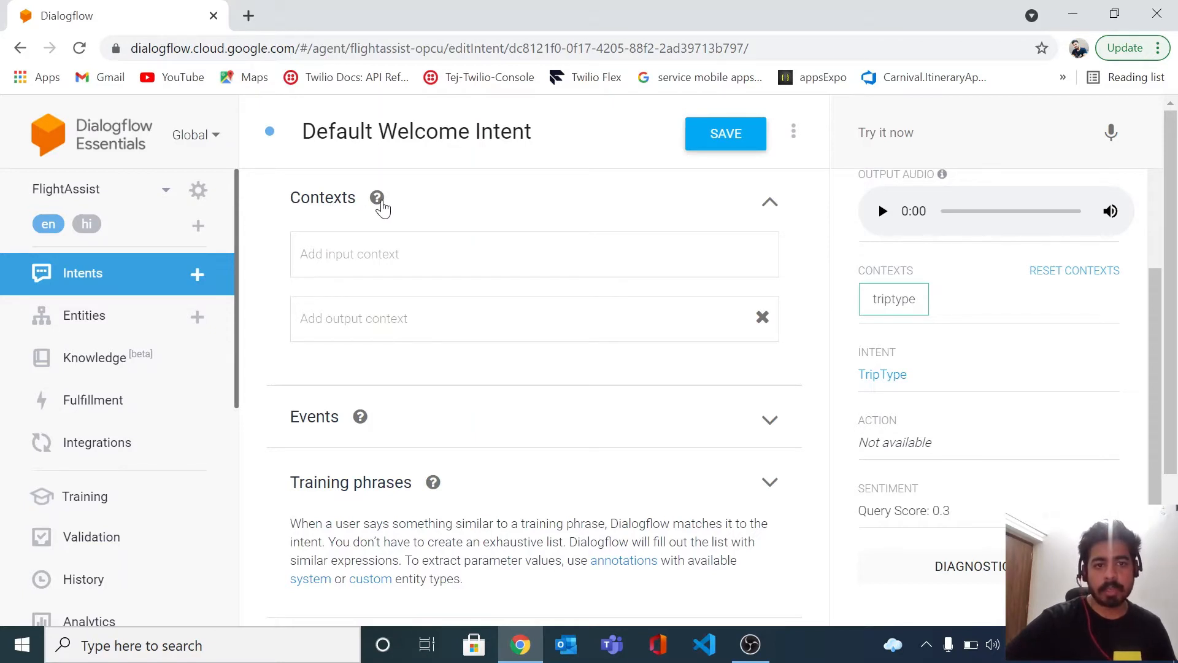
pyautogui.moveTo(377, 203)
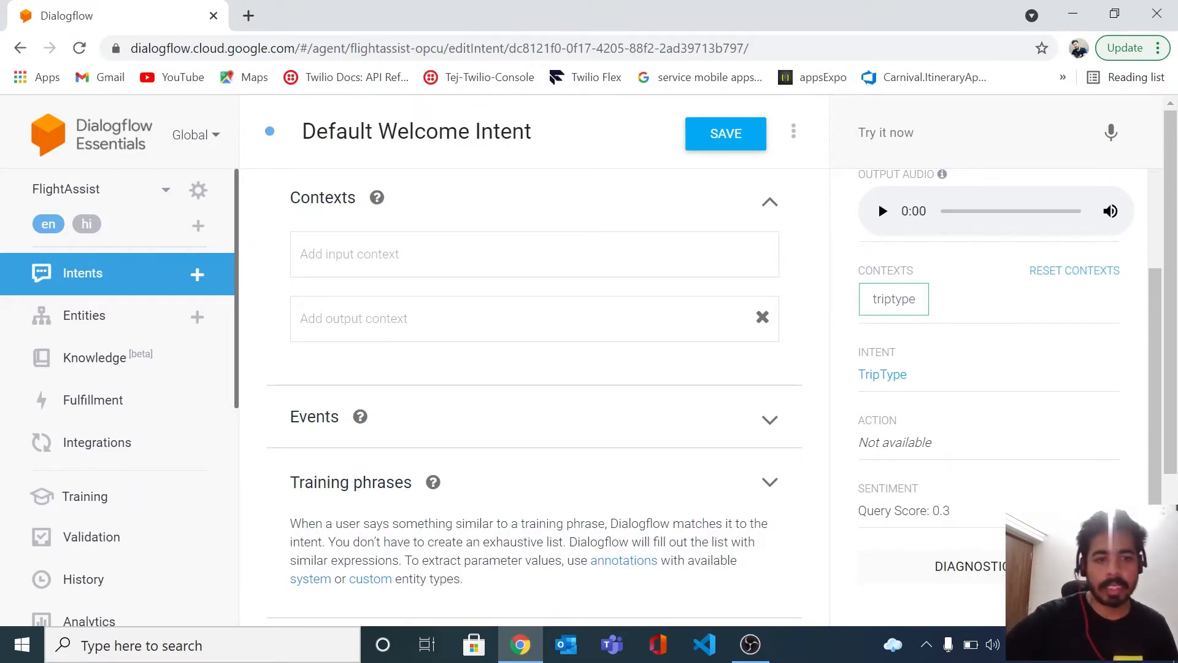
# - Return to the intents list without saving and delete the TripType intent
pyautogui.click(78, 276)
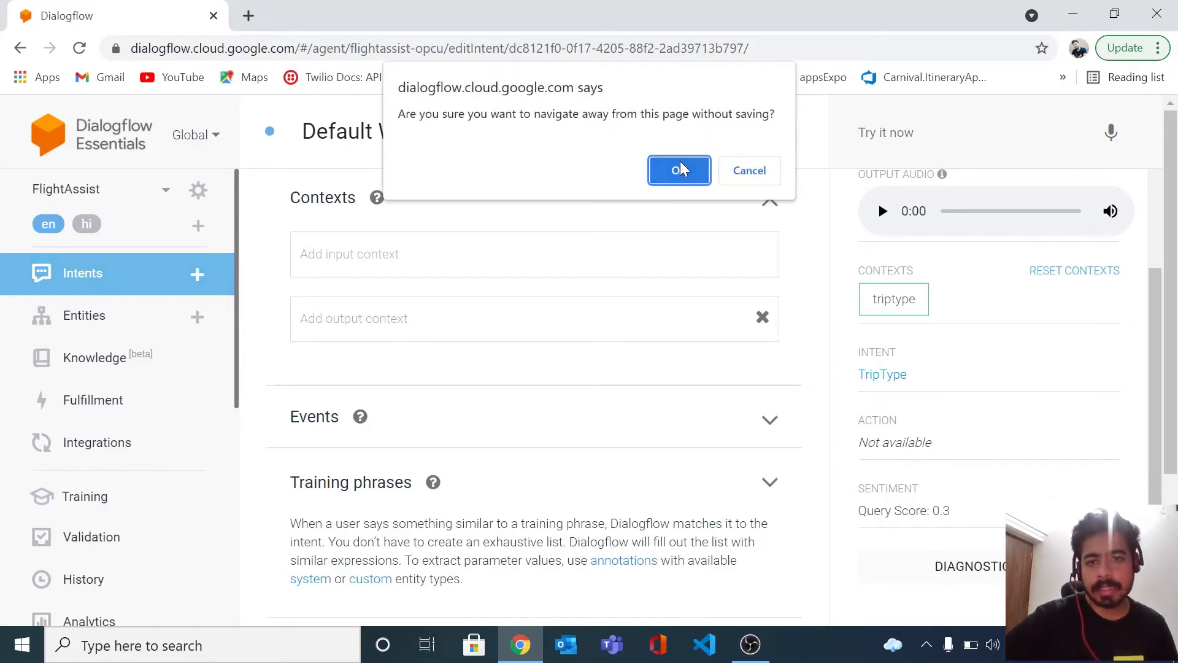
pyautogui.click(679, 170)
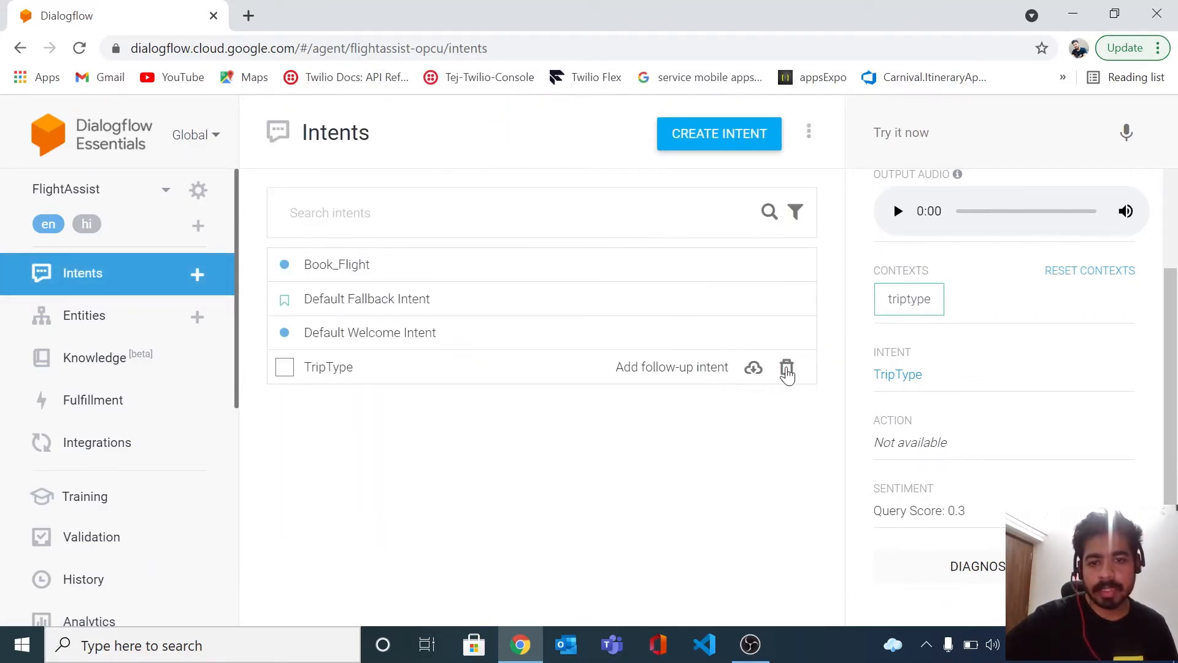
pyautogui.click(787, 372)
pyautogui.click(773, 421)
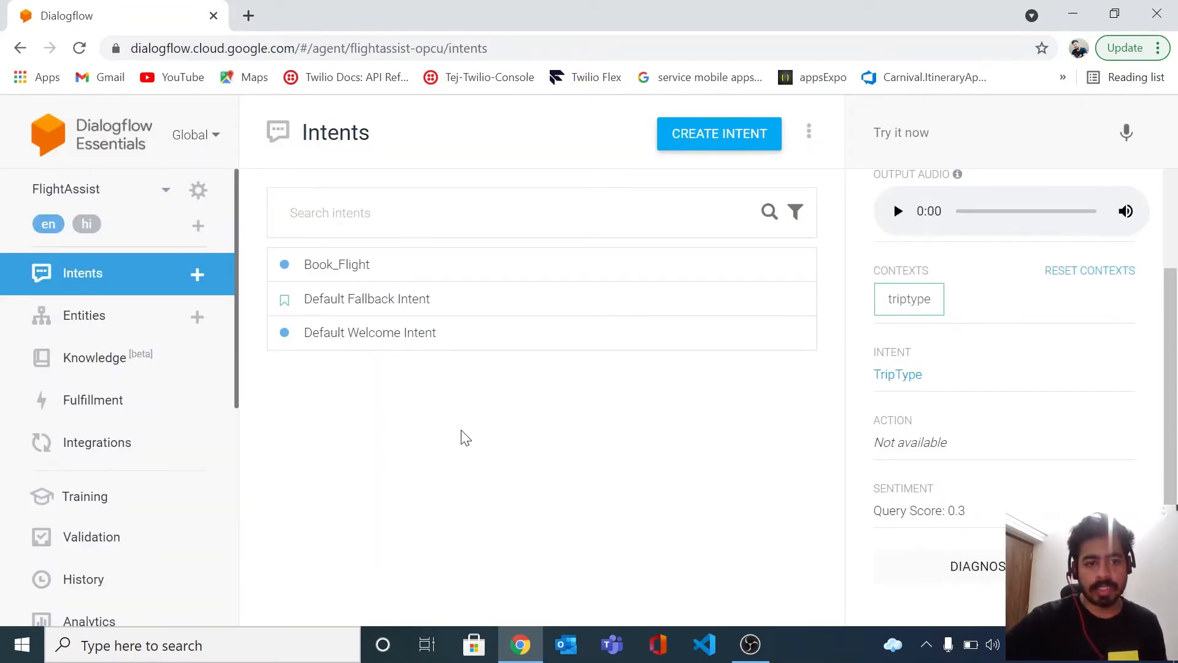
# - Test the agent with the earlier message "hi"
pyautogui.click(958, 133)
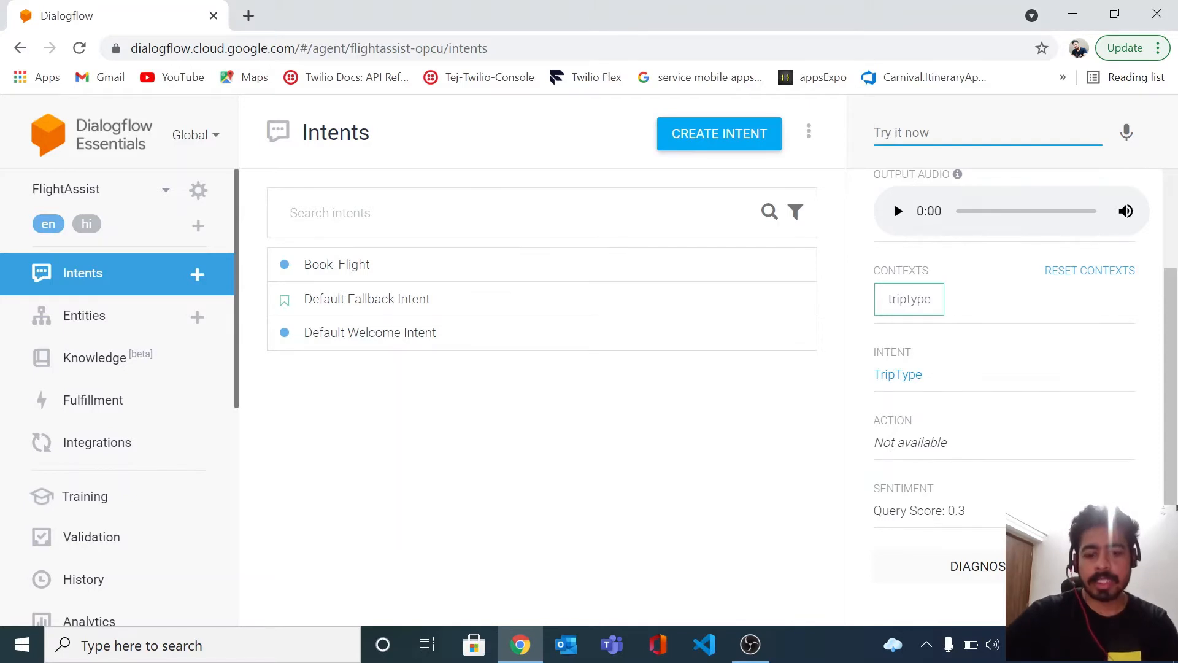
pyautogui.press('Down')
pyautogui.press('Down')
pyautogui.press('Return')
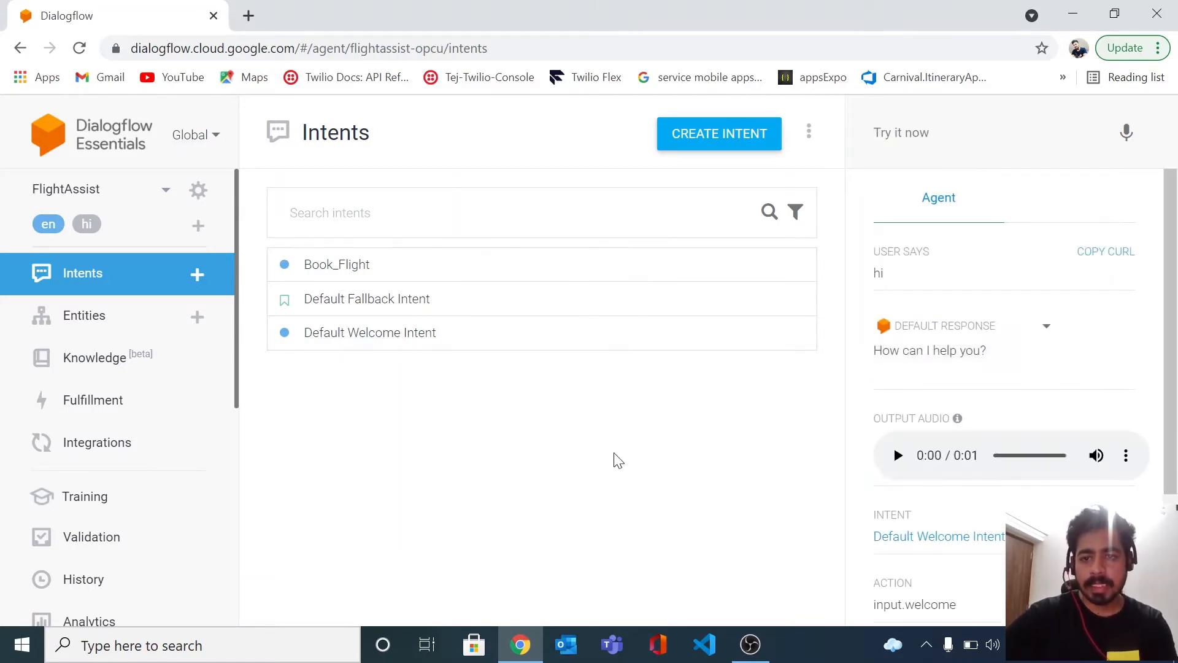
# - Send the test message "book me a flight" to the agent
pyautogui.click(887, 121)
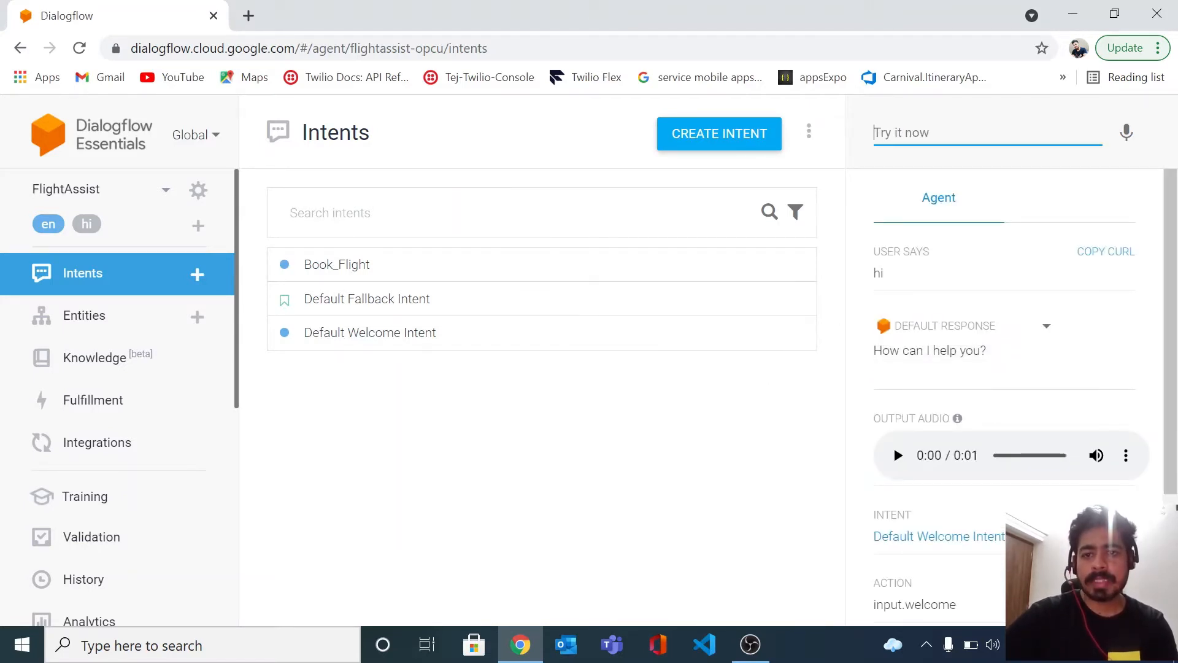
pyautogui.write('book')
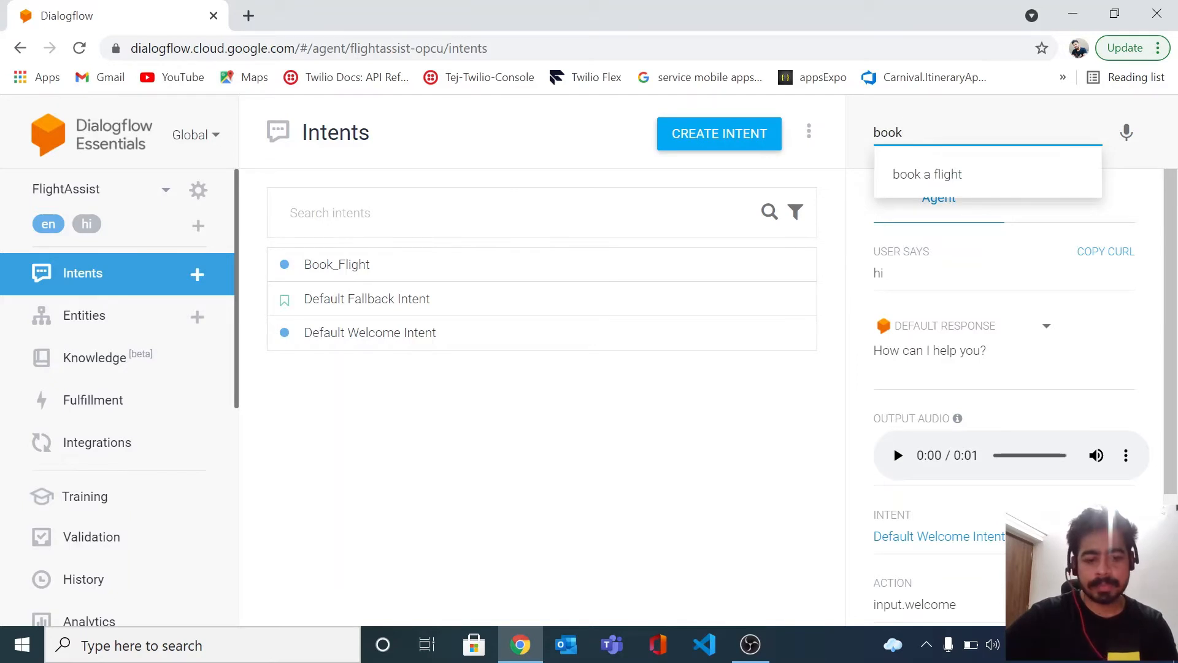
pyautogui.write(' aa')
pyautogui.press('BackSpace')
pyautogui.press('BackSpace')
pyautogui.press('BackSpace')
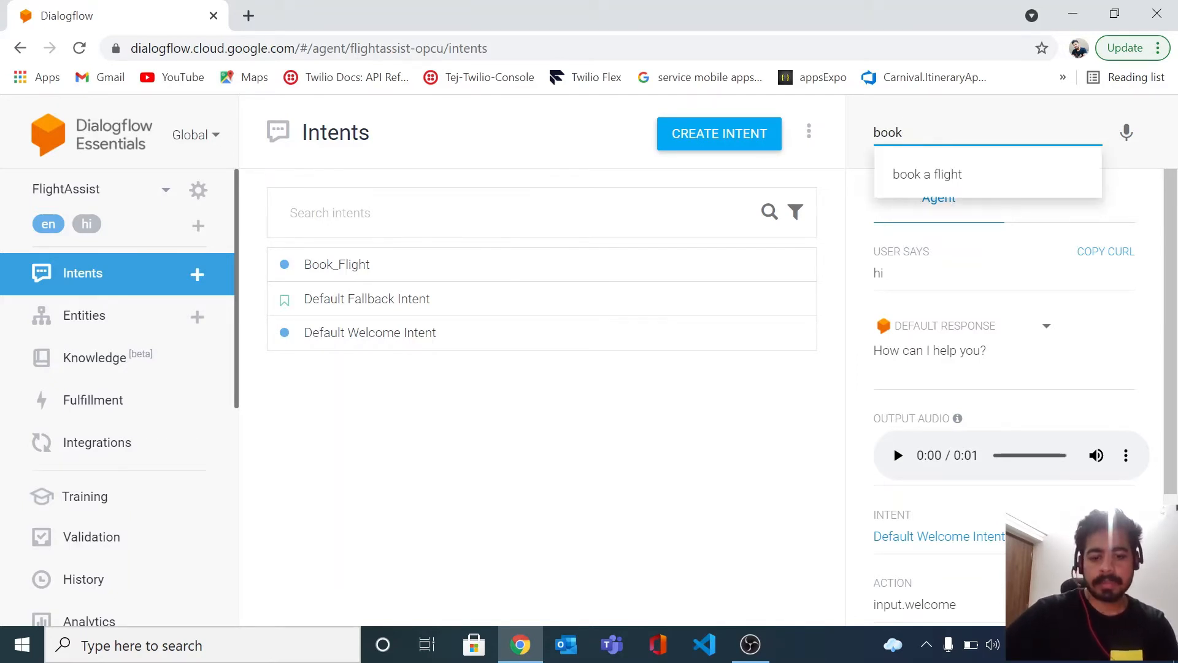
pyautogui.write('me a flight')
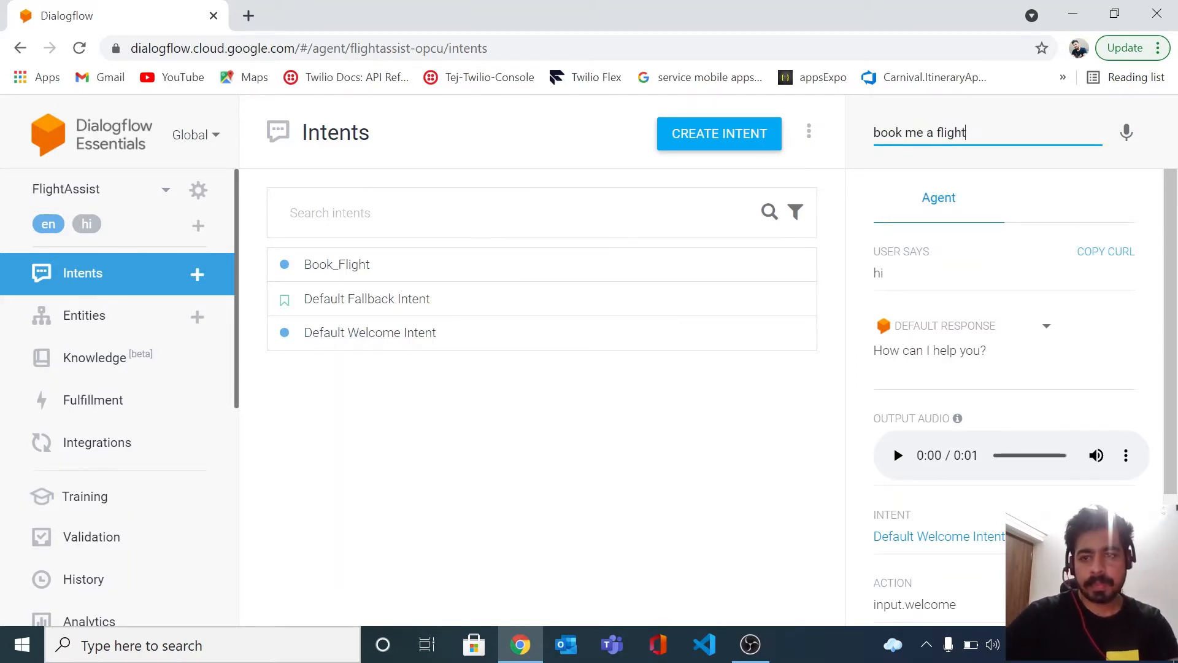
pyautogui.press('Return')
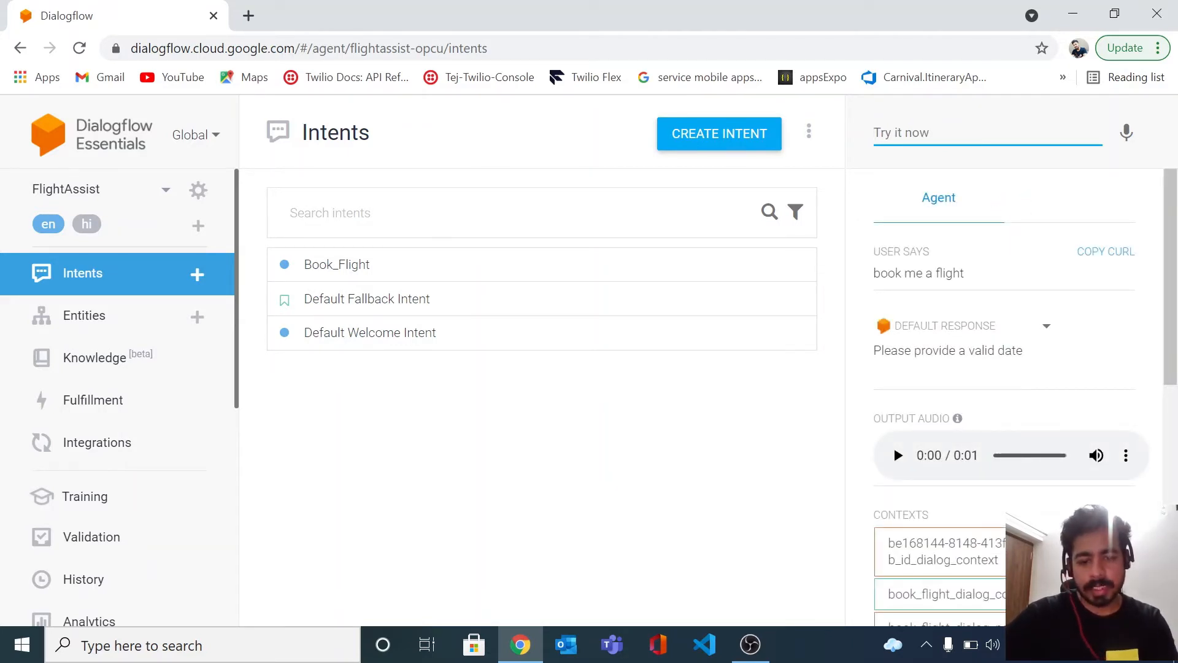
# - Answer the agent's date prompt with "for tomorrow"
pyautogui.write('for tomo')
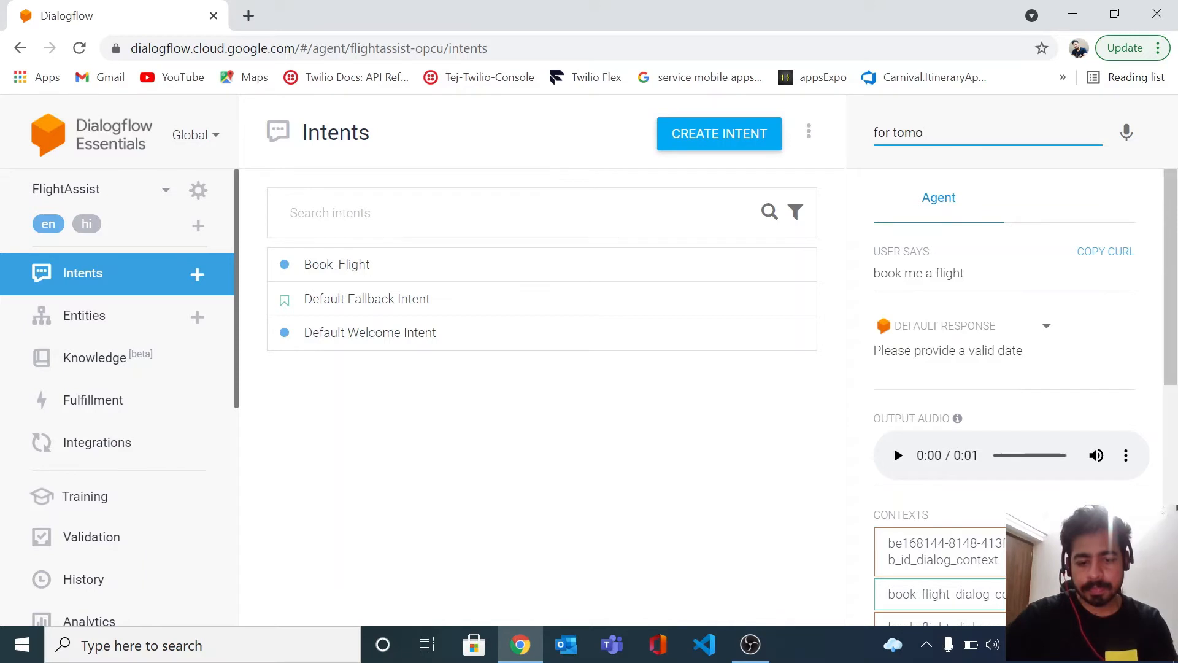
pyautogui.write('rrow')
pyautogui.press('Return')
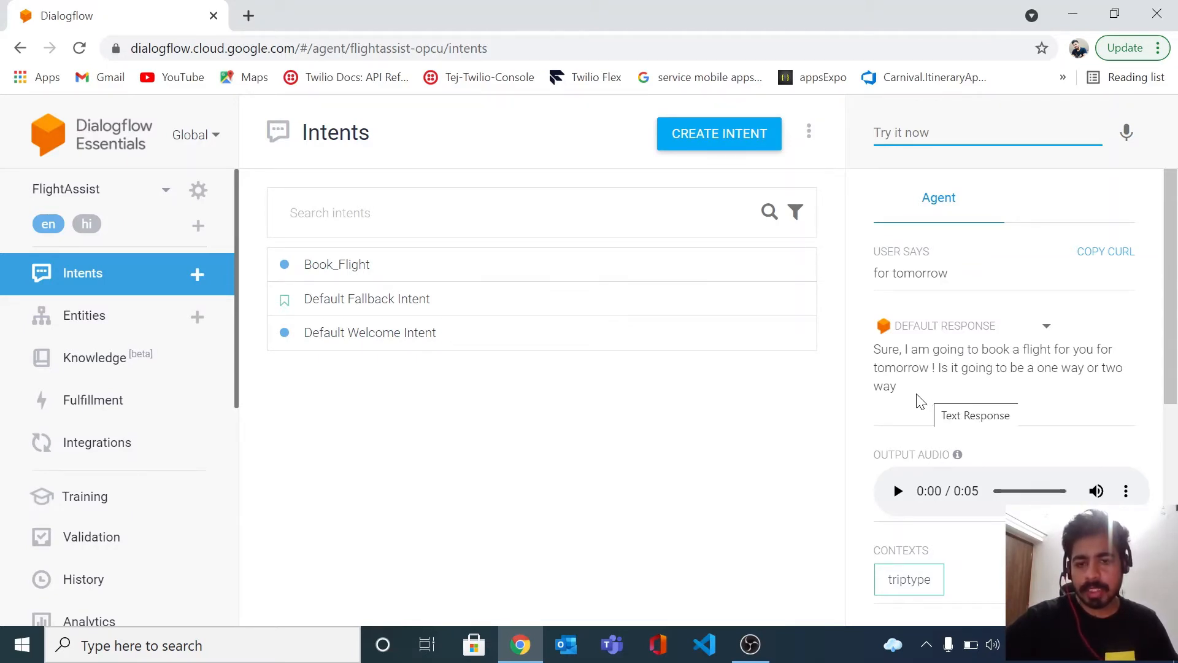
# - Open the Book_Flight intent and review its training phrases and text response
pyautogui.click(455, 275)
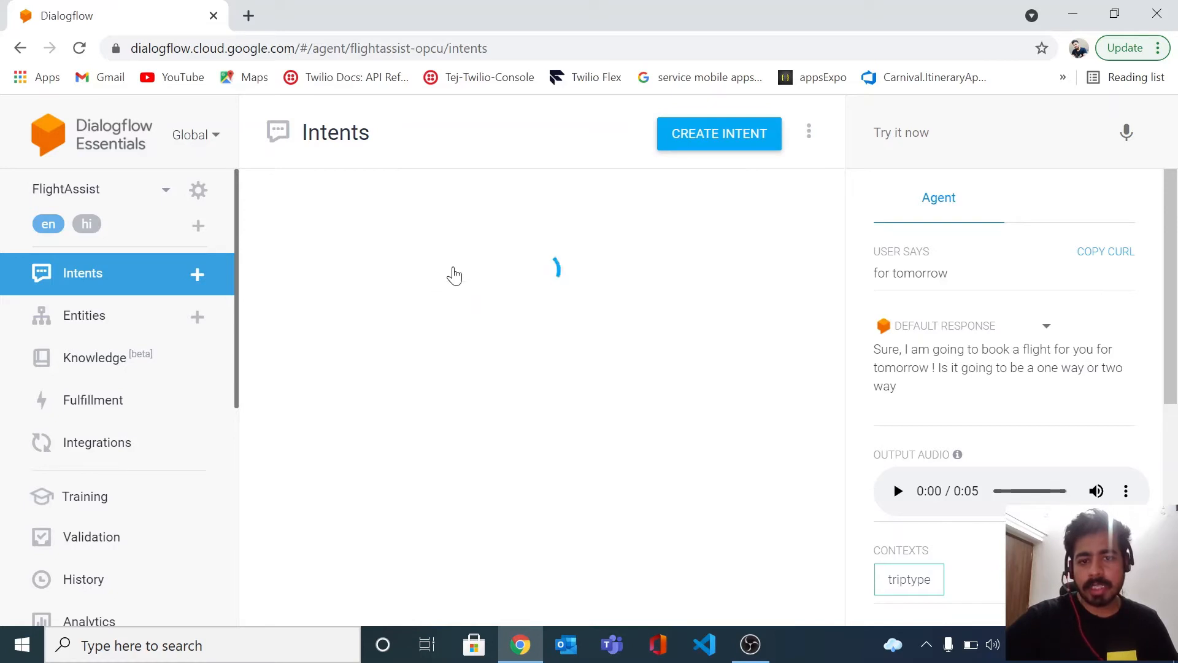
pyautogui.scroll(-7, 568, 404)
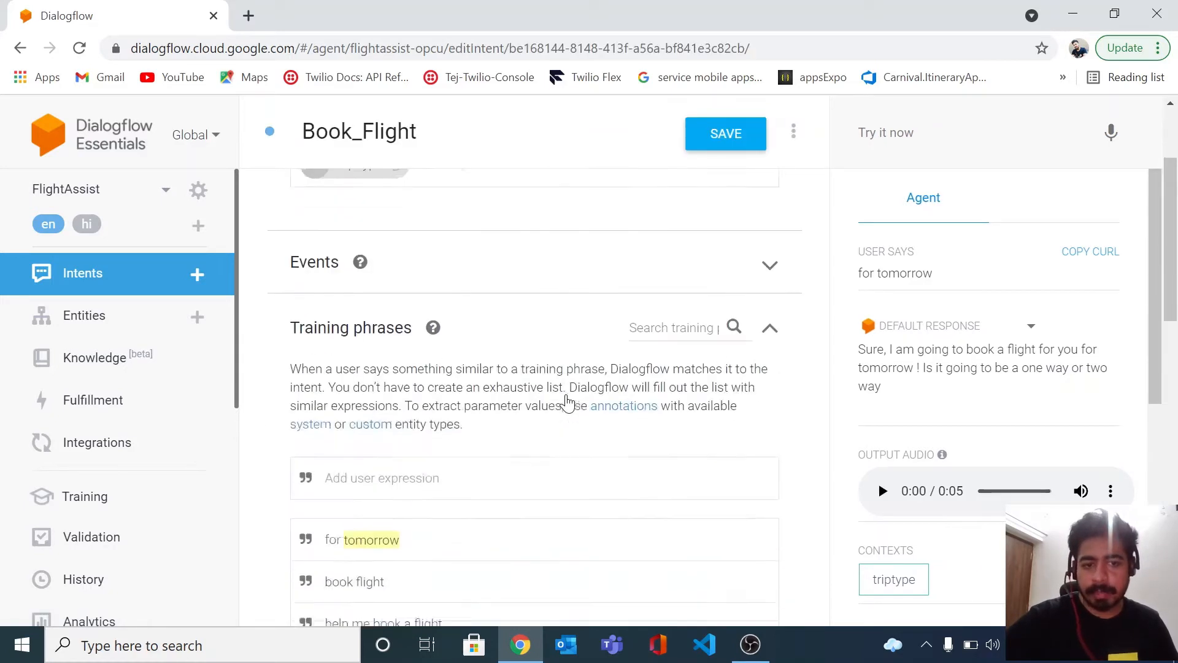
pyautogui.scroll(-10, 567, 403)
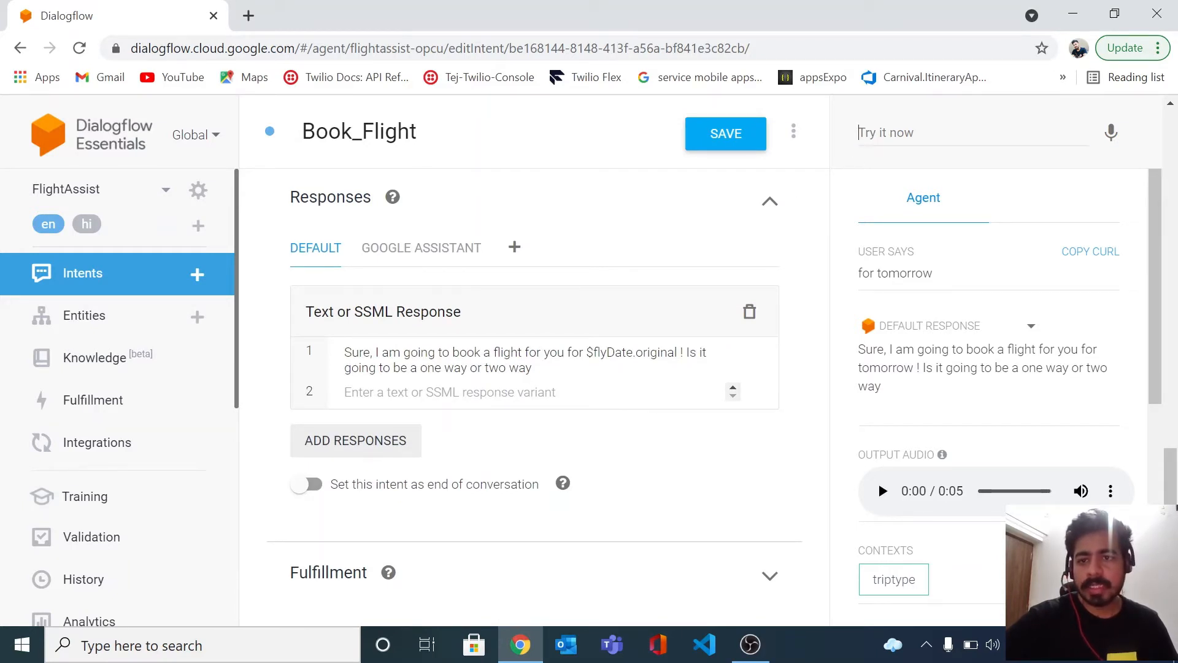
# - Send the test reply "one way" to the agent and examine which intent and contexts it matches
pyautogui.click(887, 133)
pyautogui.write('one way')
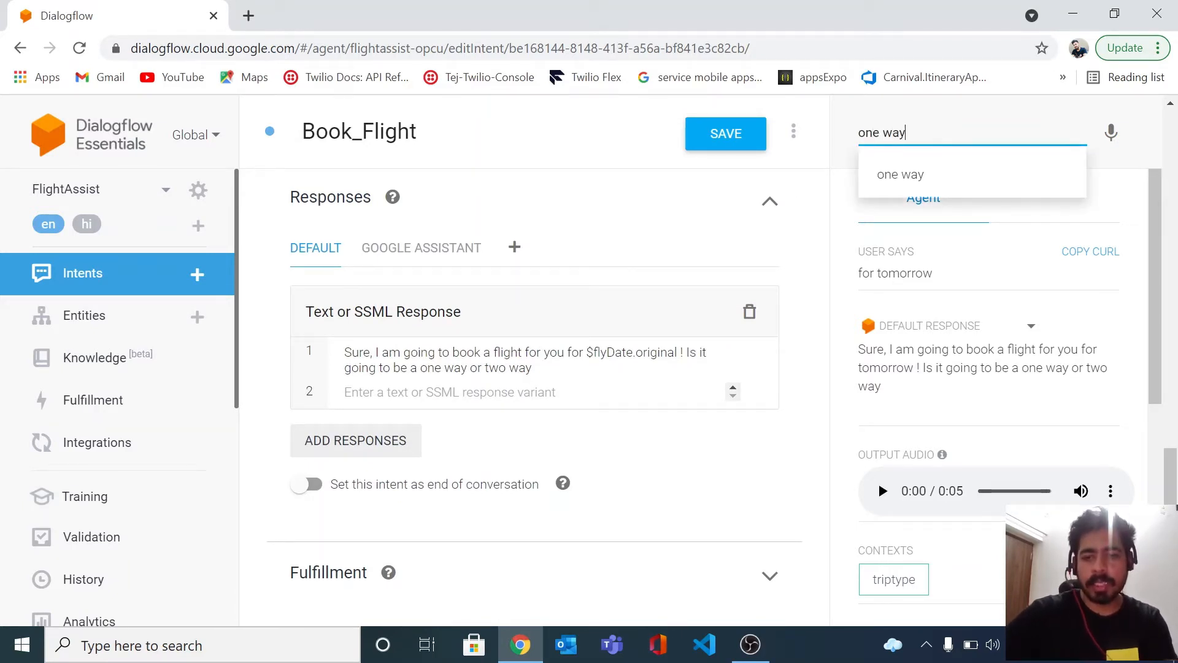
pyautogui.press('Return')
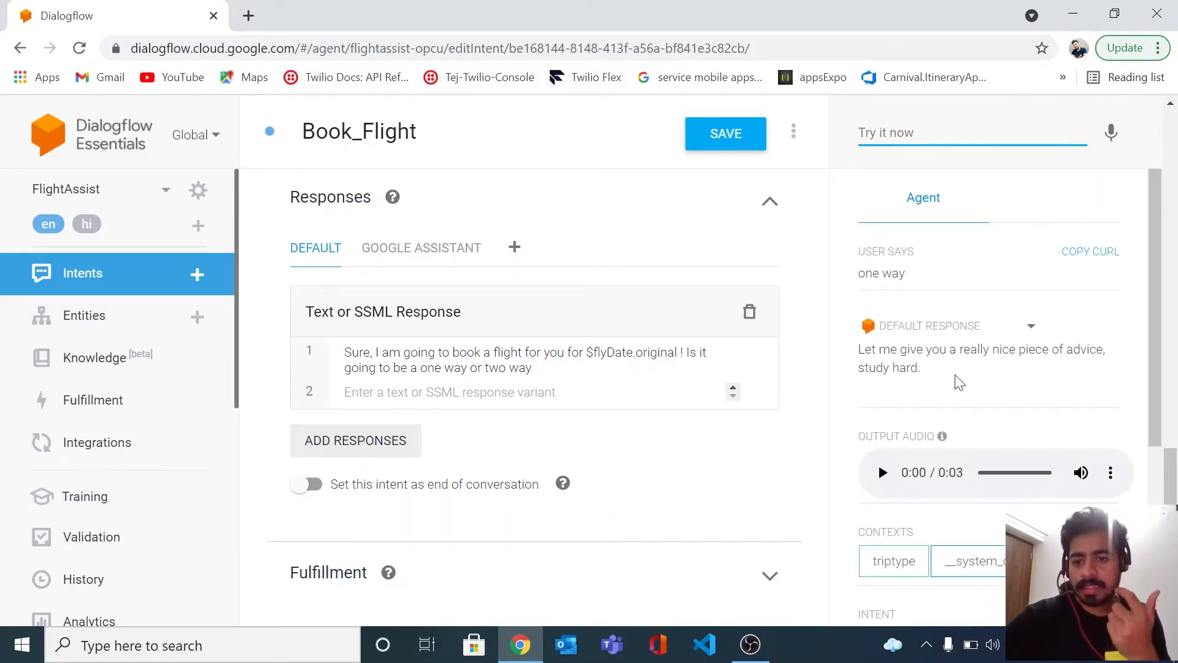
pyautogui.scroll(-4, 958, 381)
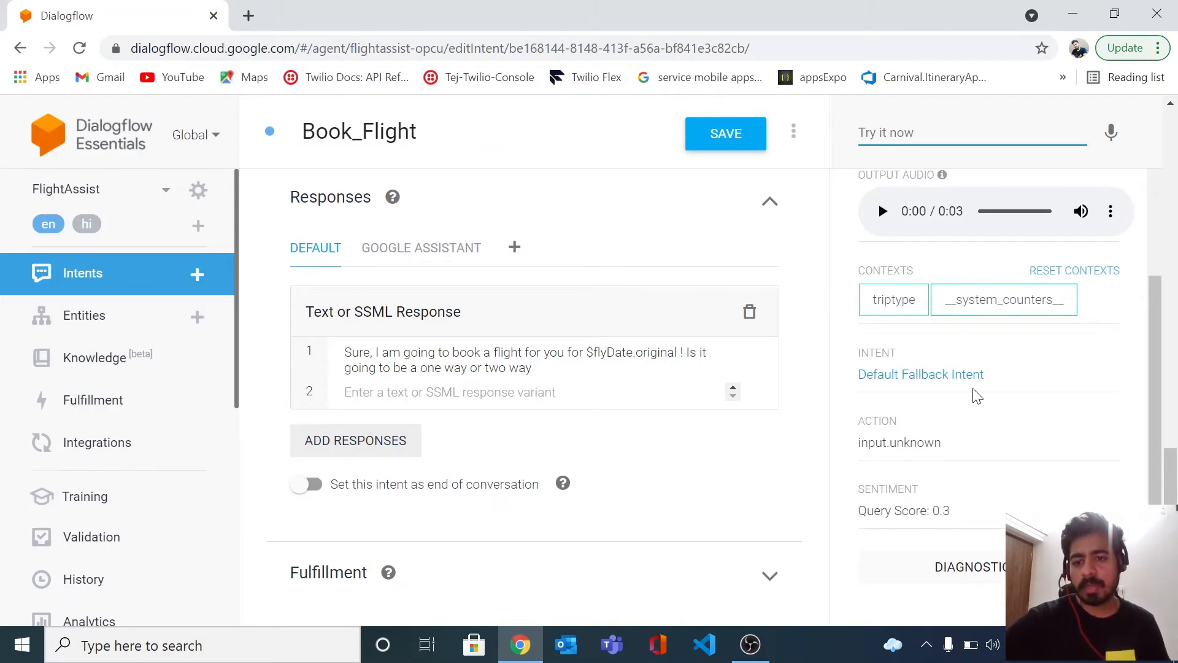
pyautogui.scroll(4, 976, 396)
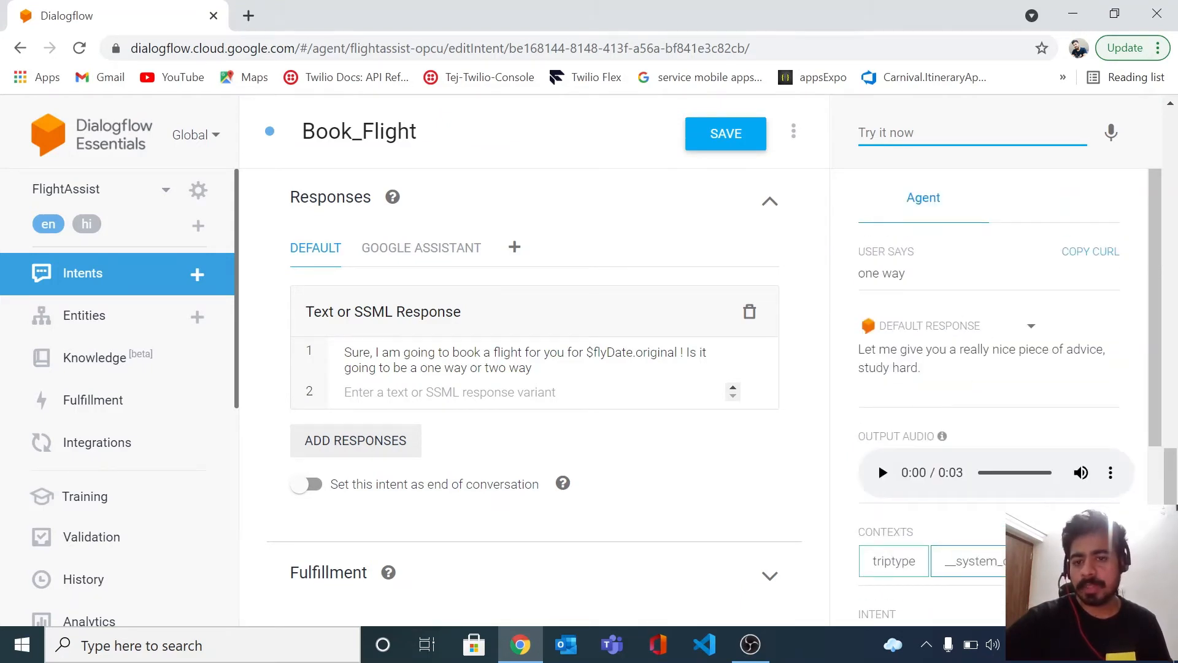
pyautogui.moveTo(865, 273); pyautogui.dragTo(907, 275)
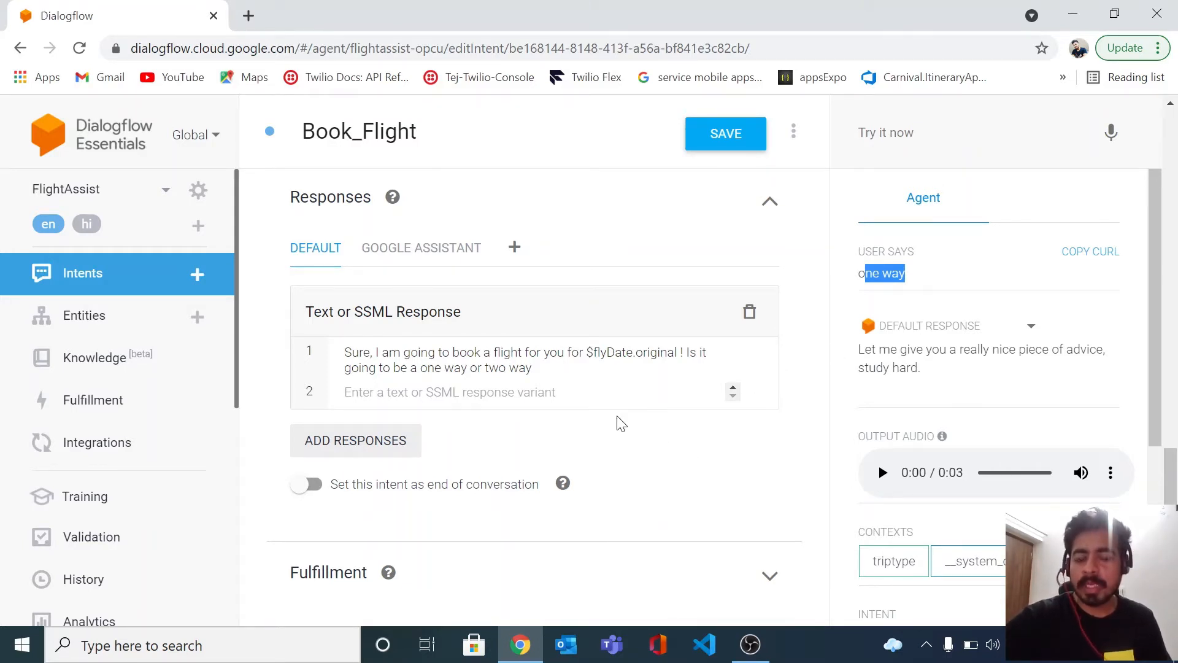
# - Remove the tripType output context from the Book_Flight intent
pyautogui.scroll(3, 622, 424)
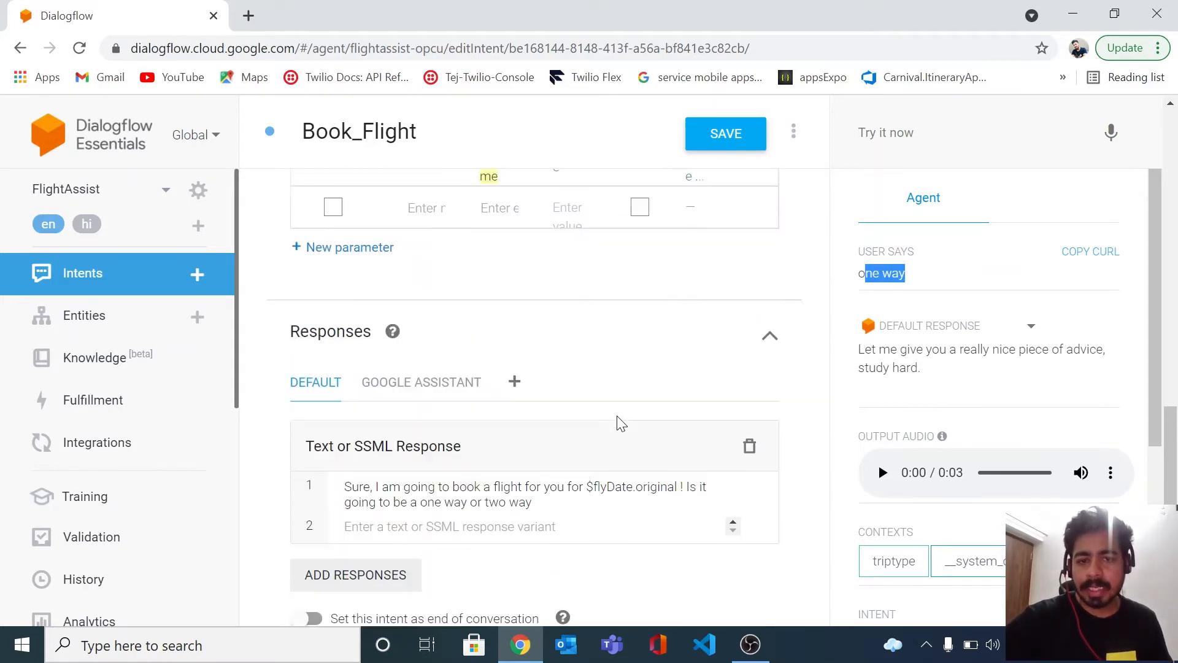
pyautogui.scroll(2, 622, 423)
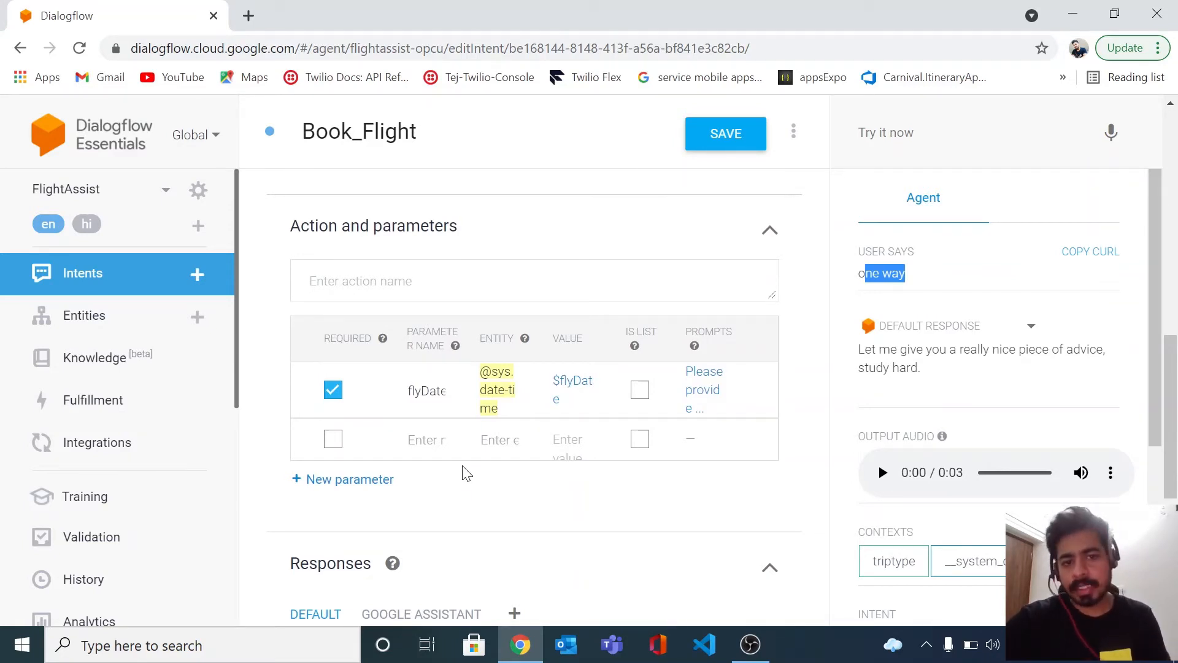
pyautogui.scroll(10, 466, 473)
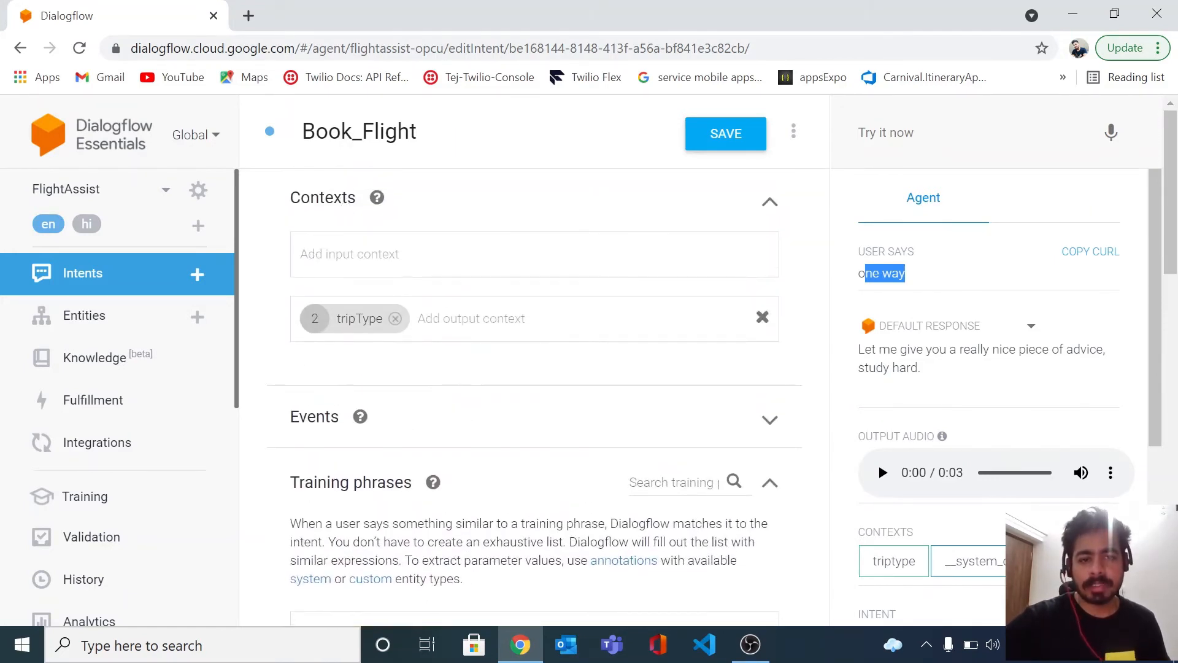
pyautogui.click(395, 319)
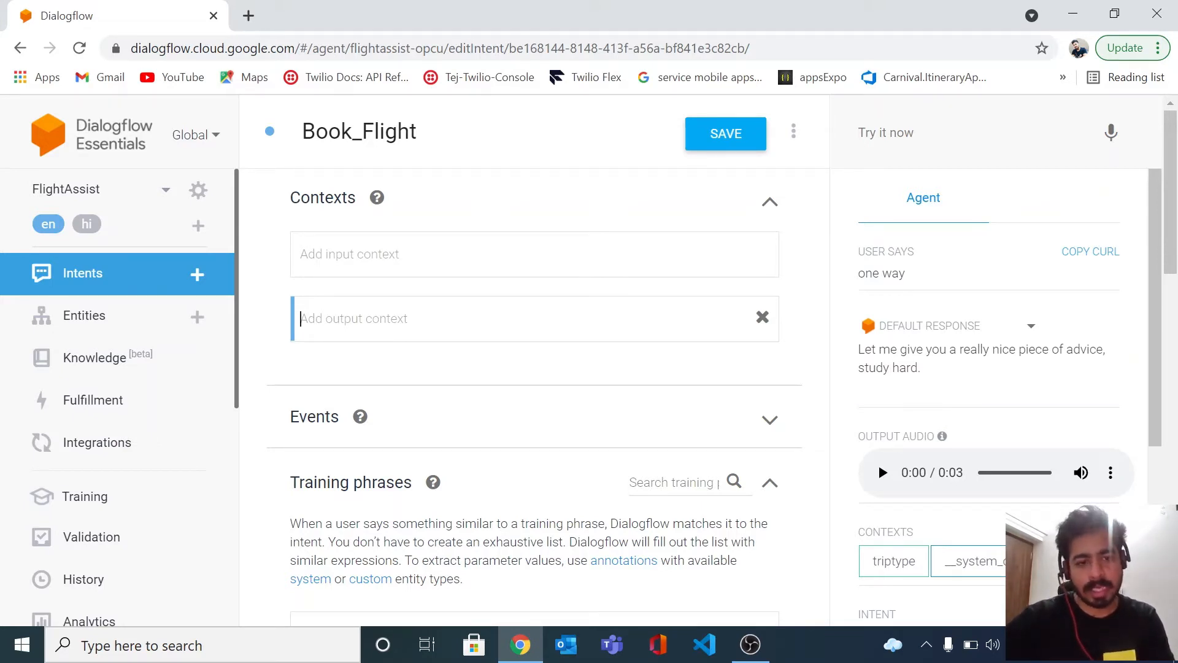
pyautogui.click(281, 291)
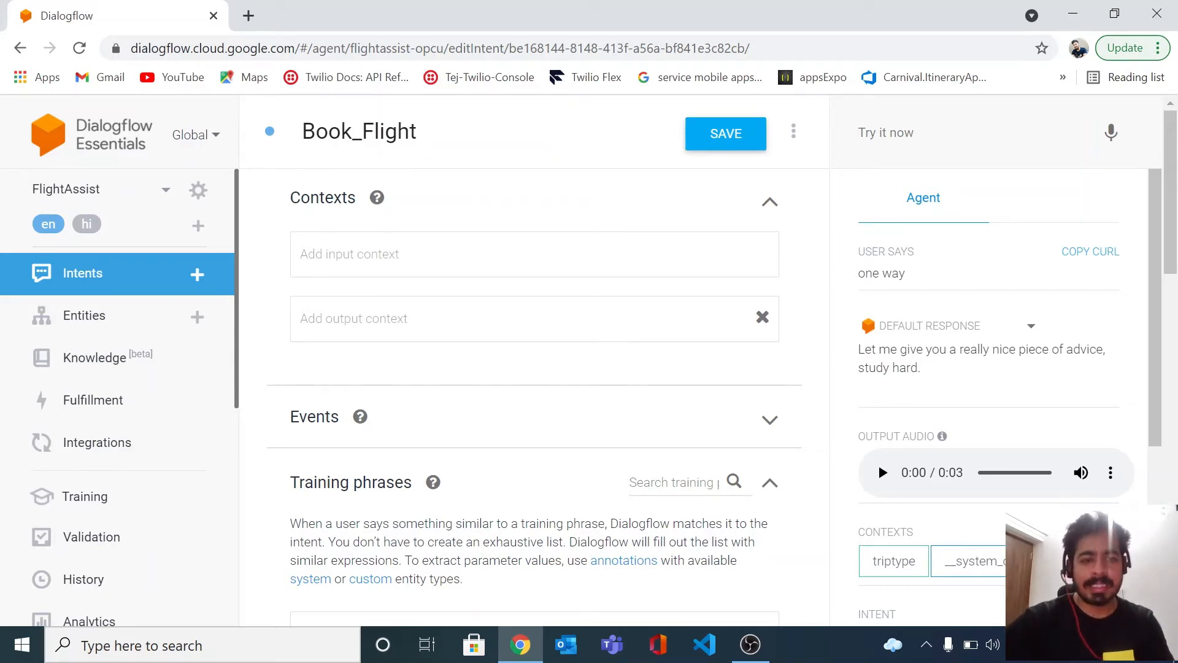
pyautogui.click(302, 319)
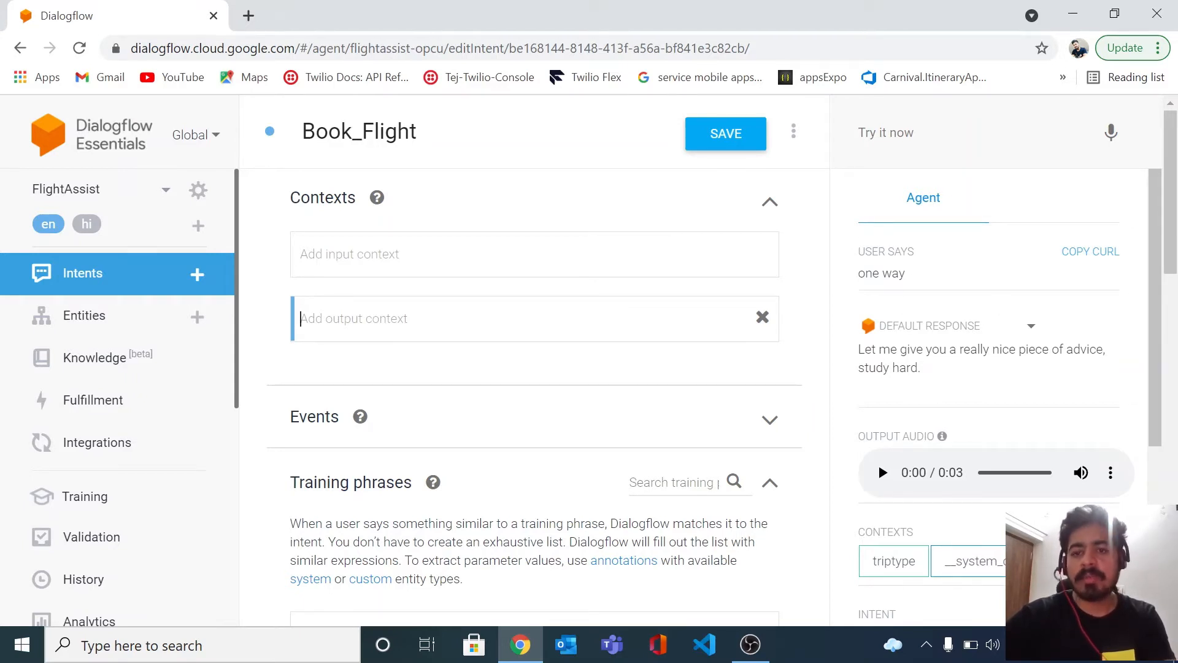
# - Add tripType as an output context of the Book_Flight intent
pyautogui.click(899, 123)
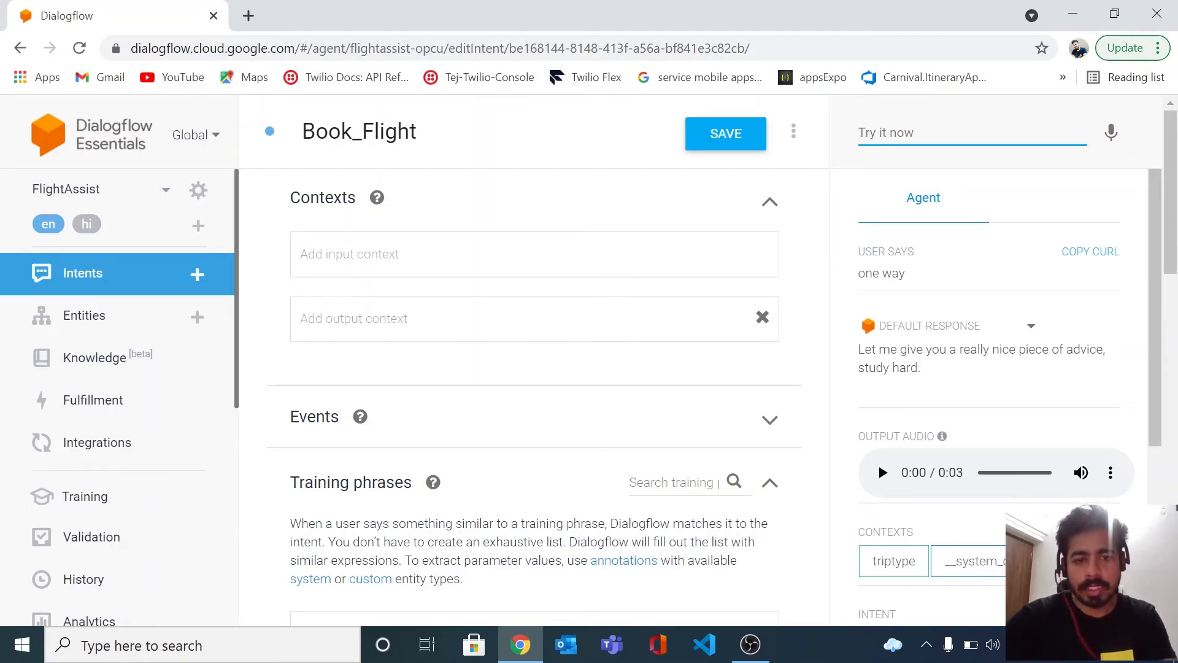
pyautogui.click(354, 318)
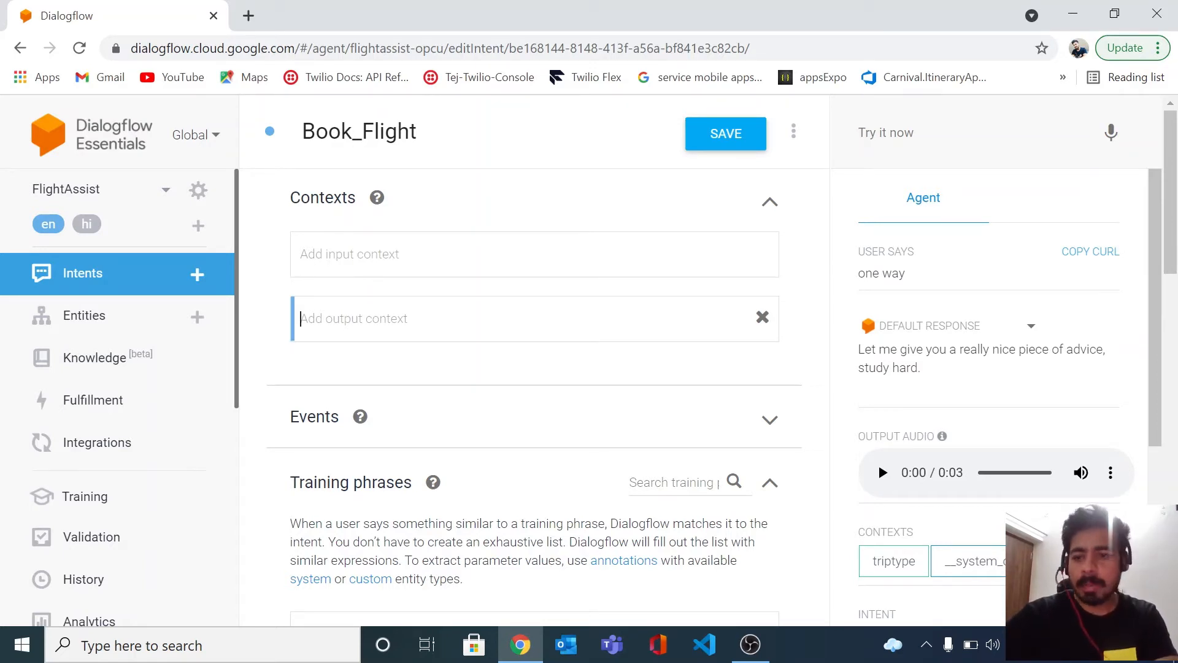
pyautogui.scroll(-6, 604, 402)
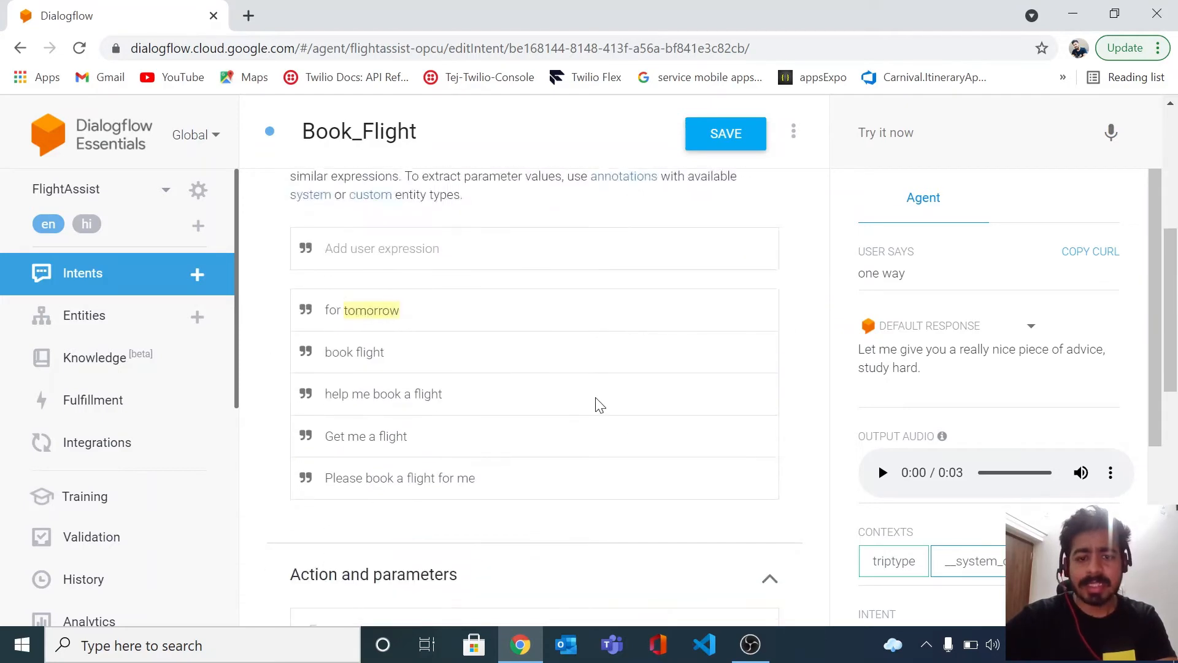
pyautogui.scroll(-10, 600, 405)
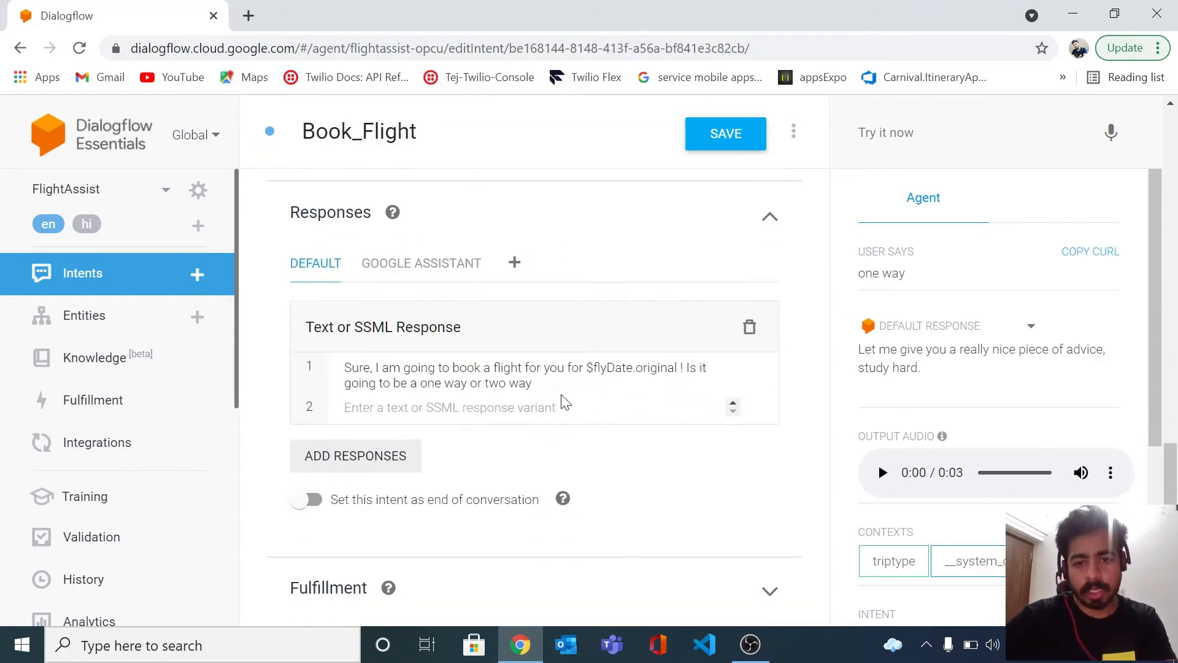
pyautogui.scroll(15, 756, 365)
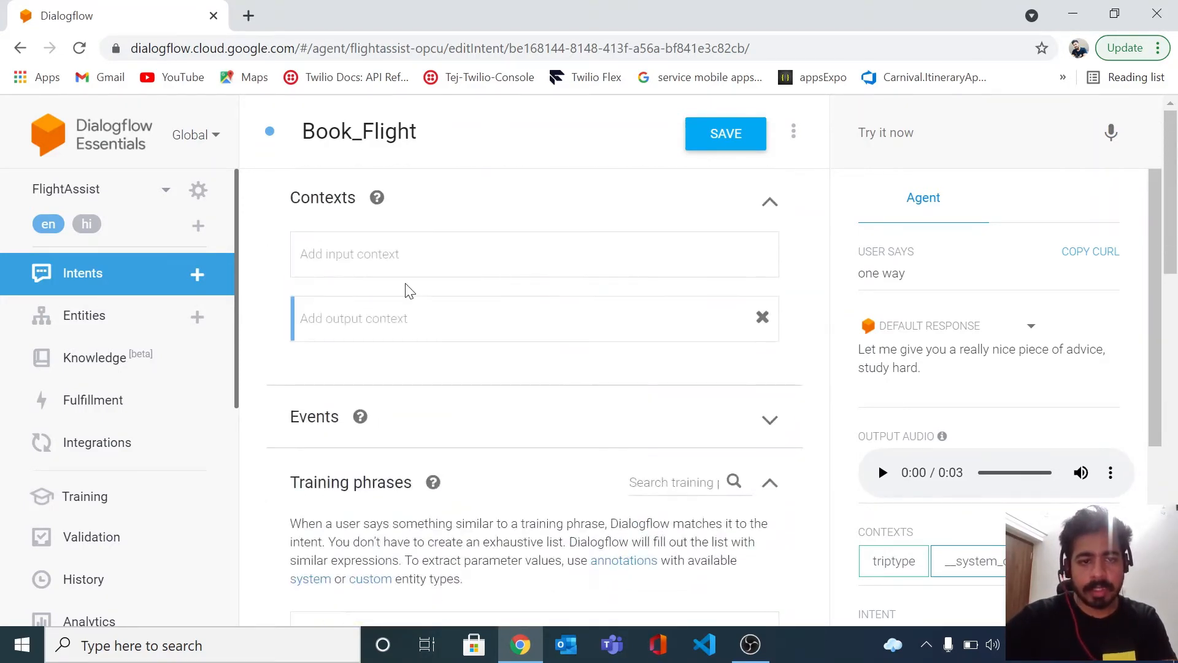
pyautogui.write('tri')
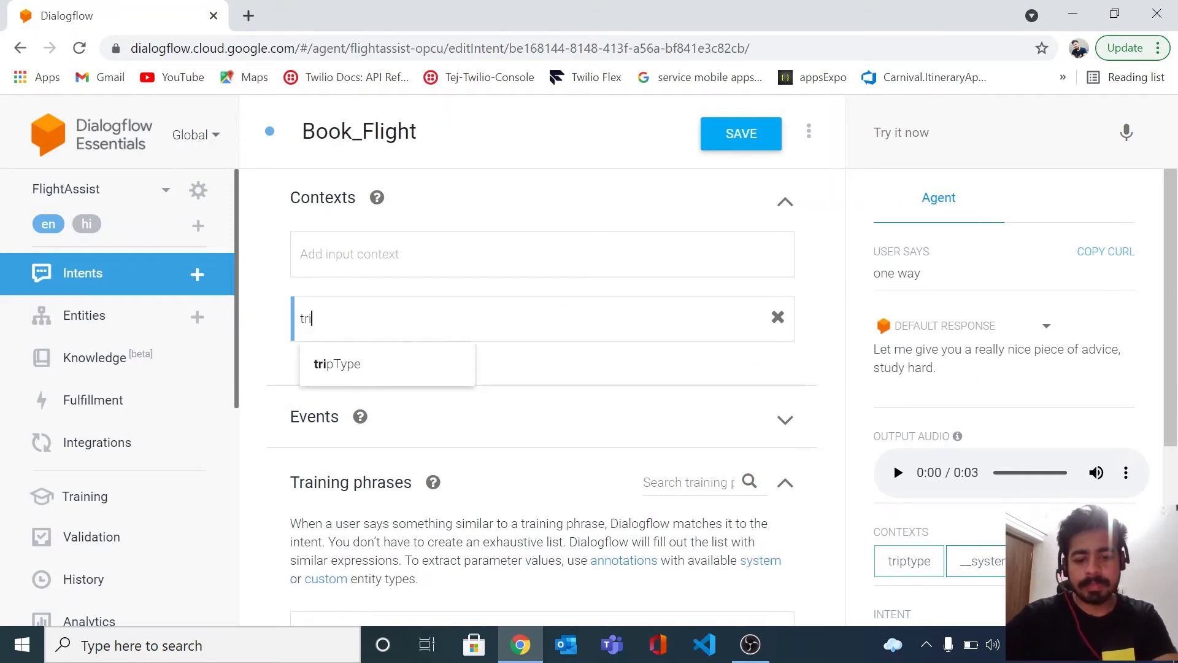
pyautogui.write('type')
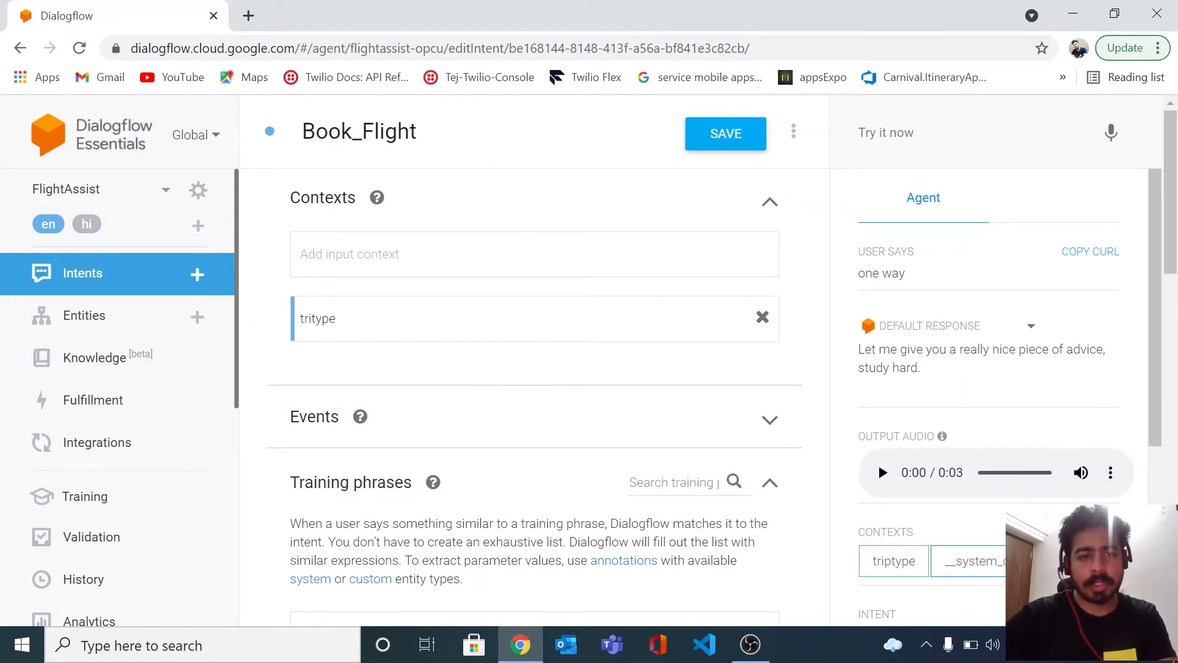
pyautogui.press('BackSpace')
pyautogui.press('BackSpace')
pyautogui.press('BackSpace')
pyautogui.press('BackSpace')
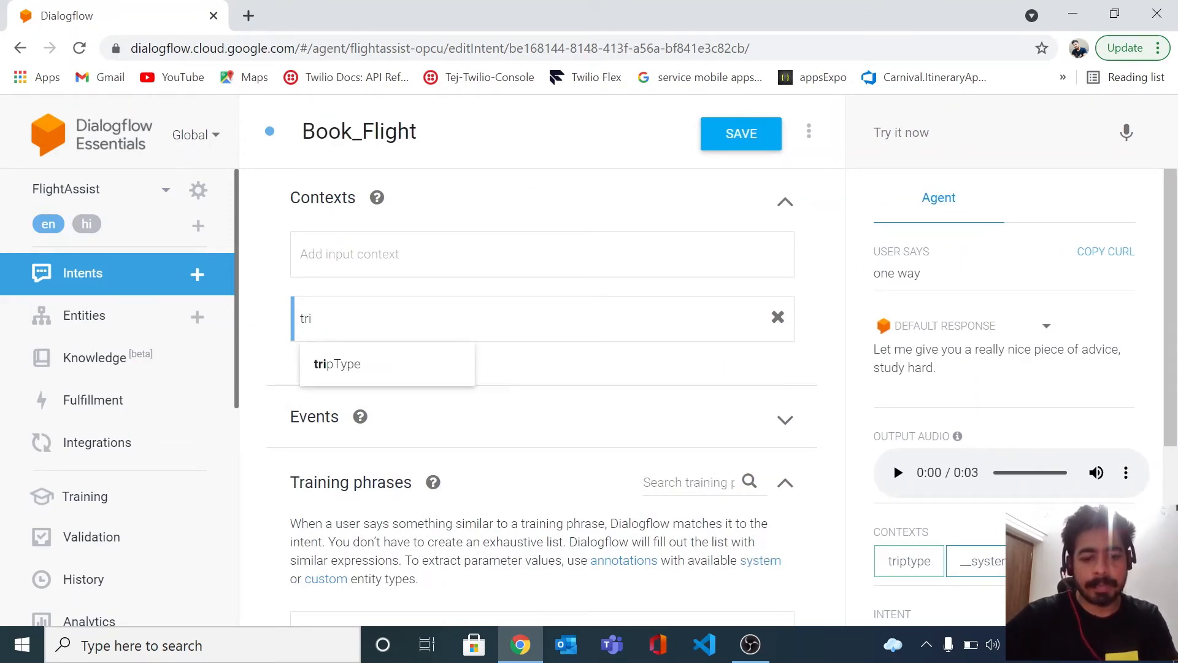
pyautogui.write('pType')
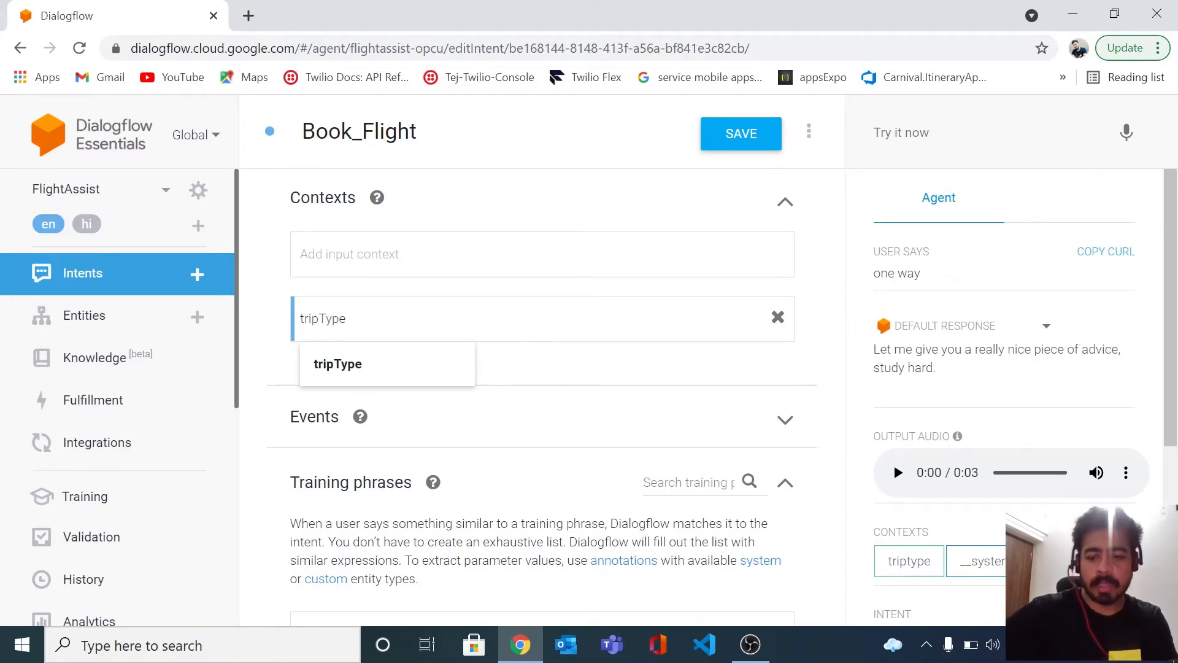
pyautogui.press('Return')
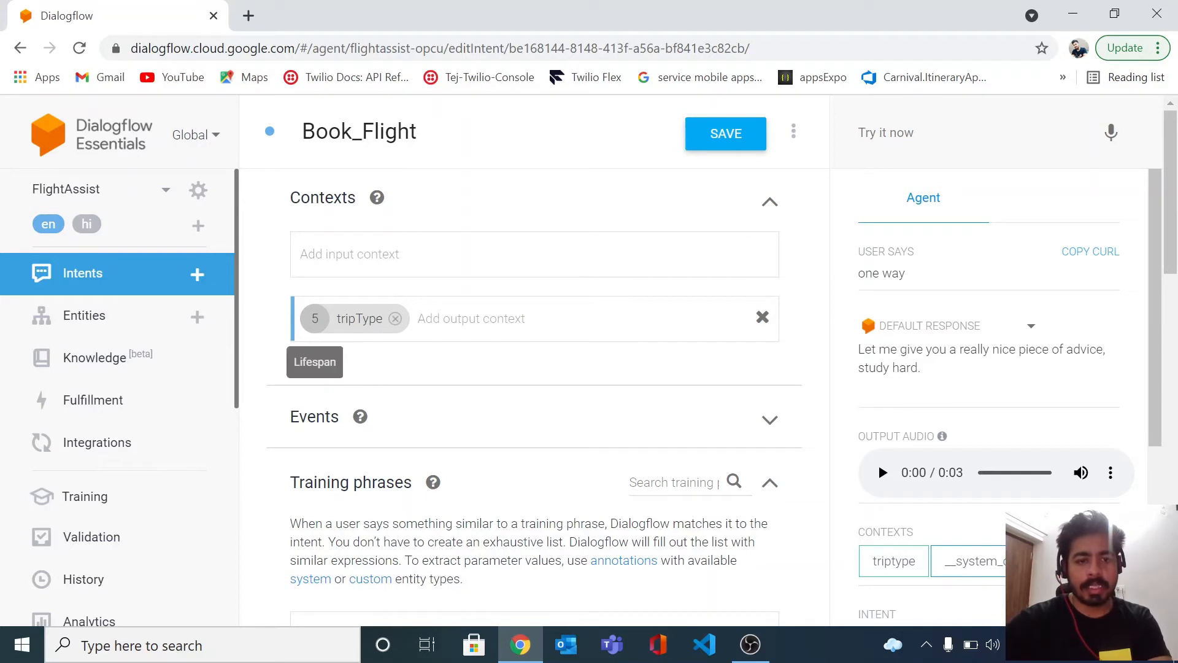
# - Set the lifespan of the tripType output context to 1 and save the Book_Flight intent
pyautogui.click(316, 319)
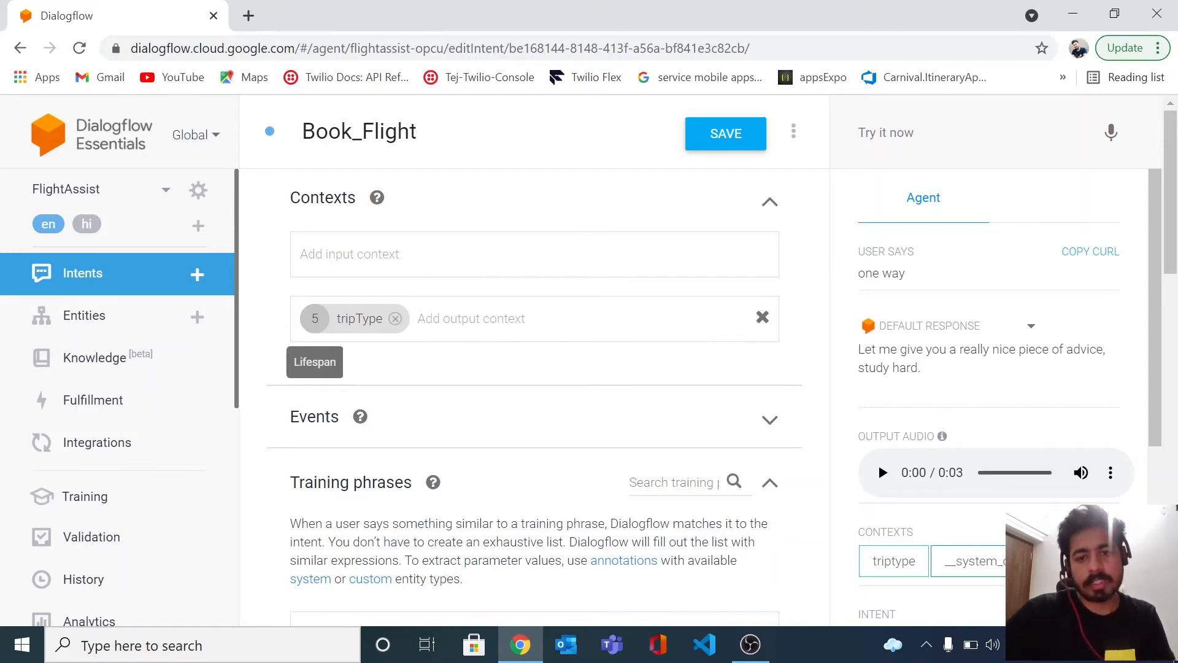
pyautogui.press('BackSpace')
pyautogui.write('1')
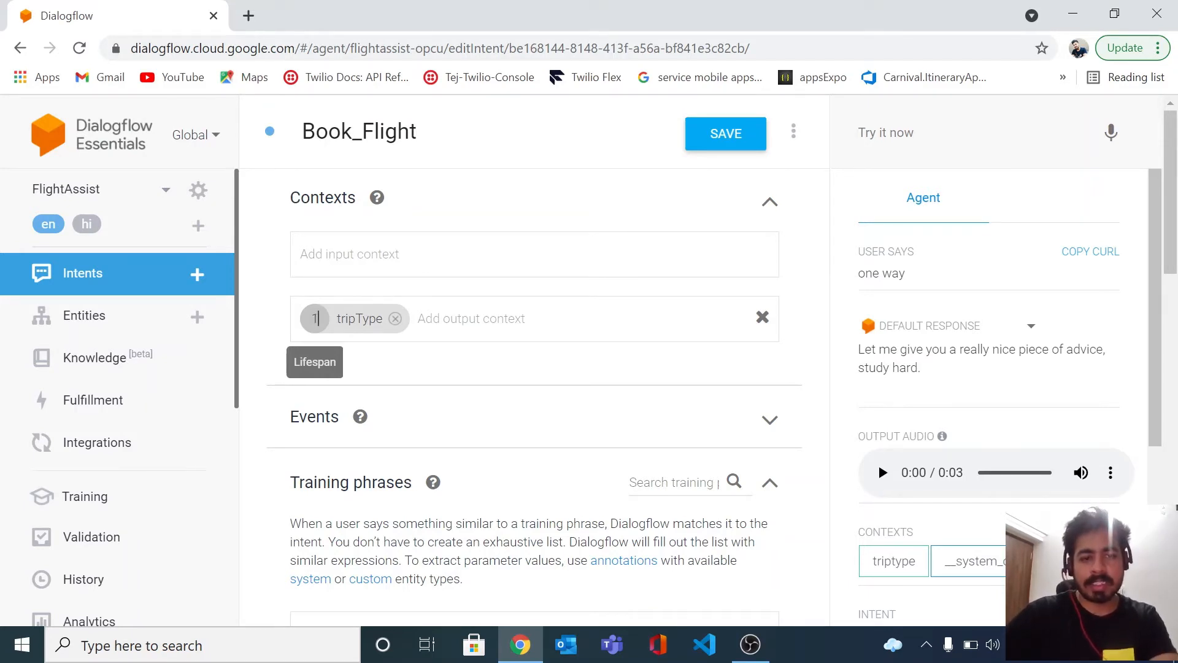
pyautogui.press('Return')
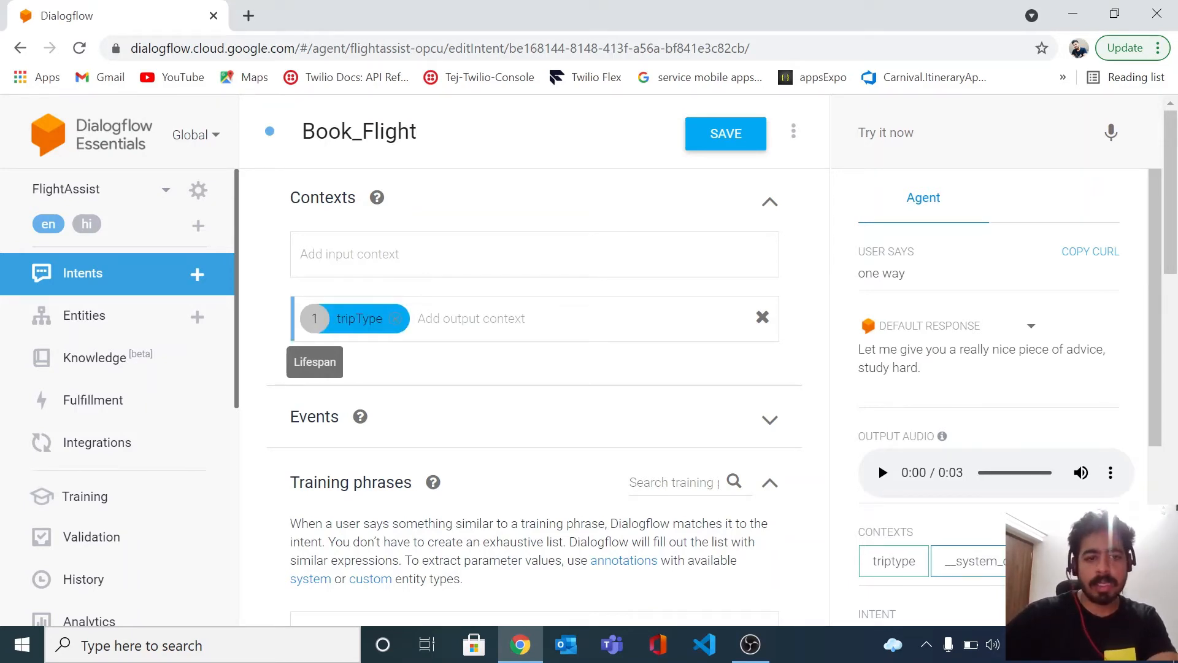
pyautogui.click(729, 137)
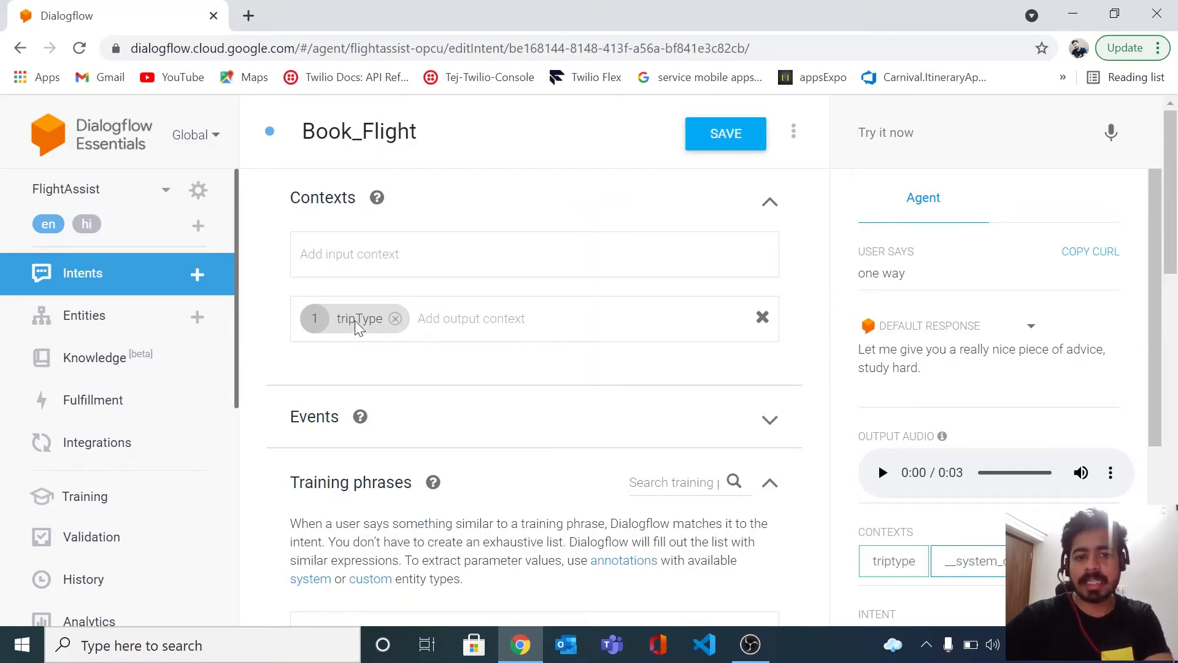
# - Create a new intent in the FlightAssist agent and name it TripType
pyautogui.click(84, 287)
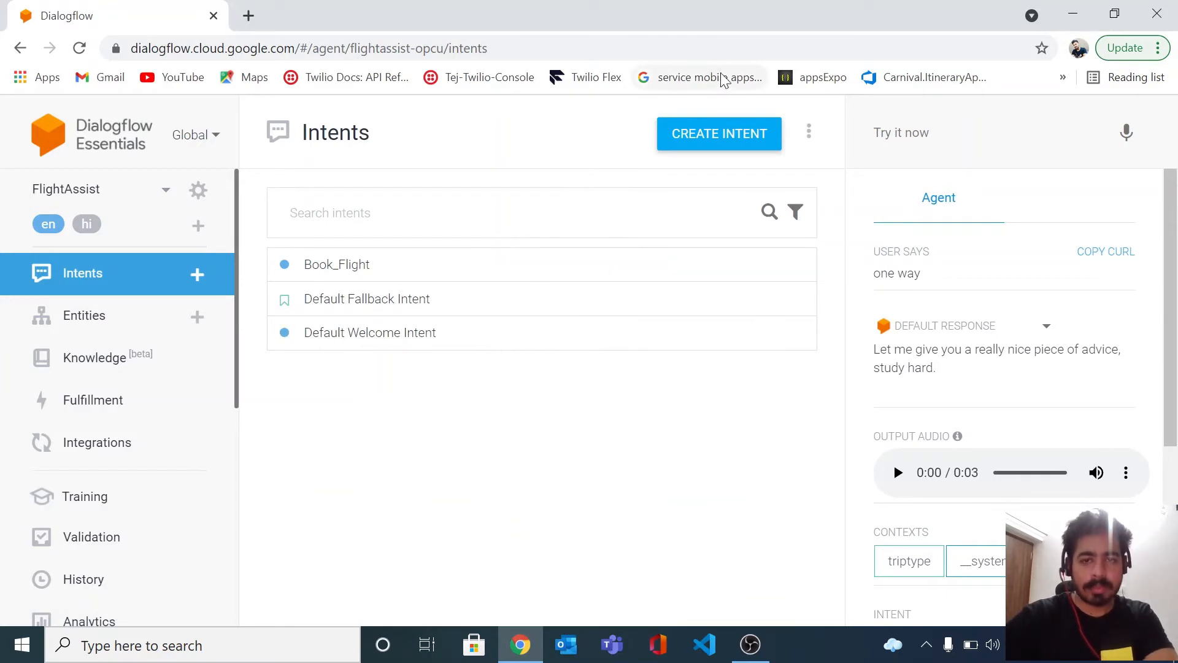
pyautogui.click(703, 139)
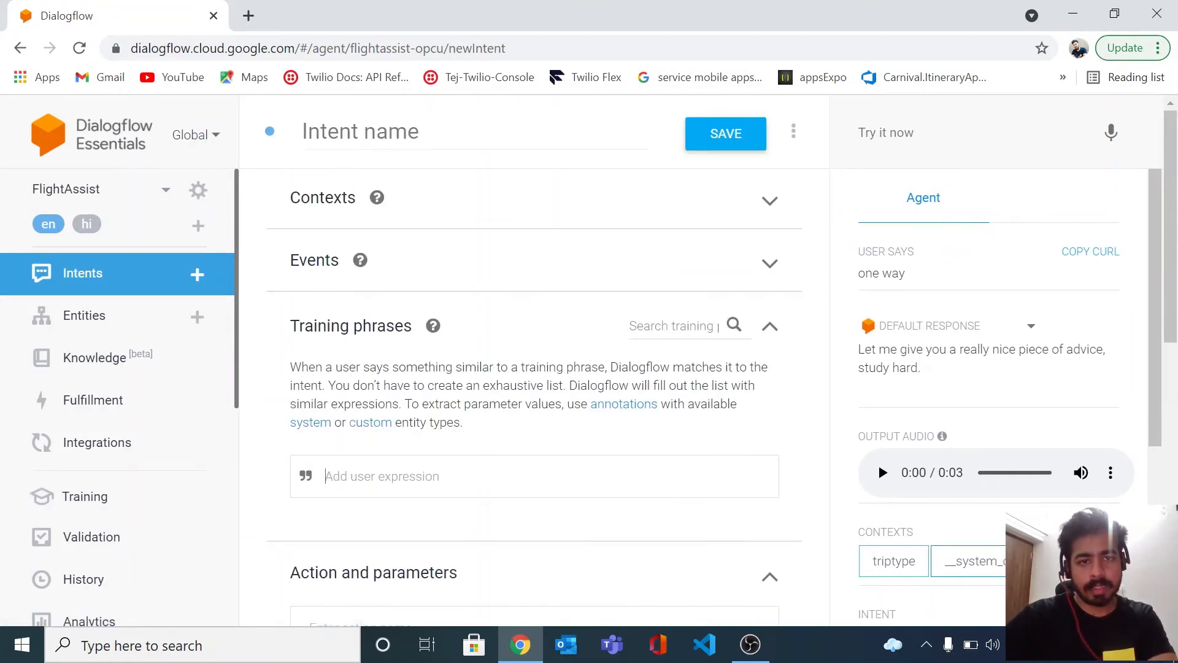
pyautogui.click(335, 147)
pyautogui.write('TripType')
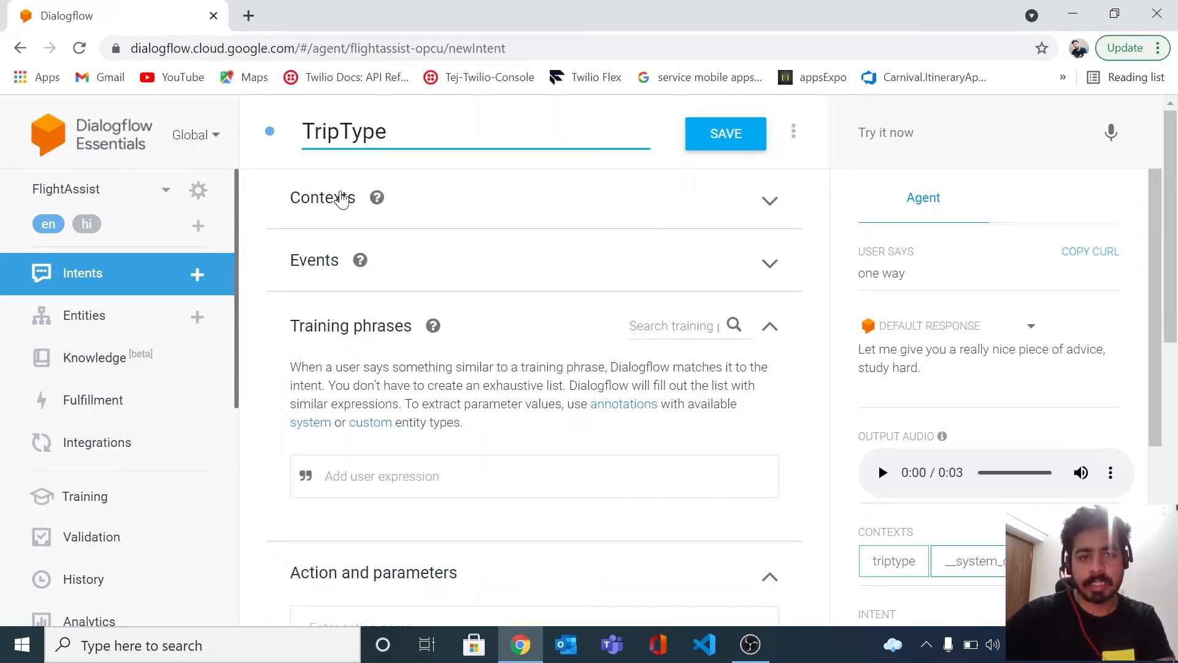
# - Add the existing tripType context as the input context of the TripType intent, leaving its output context empty
pyautogui.click(399, 204)
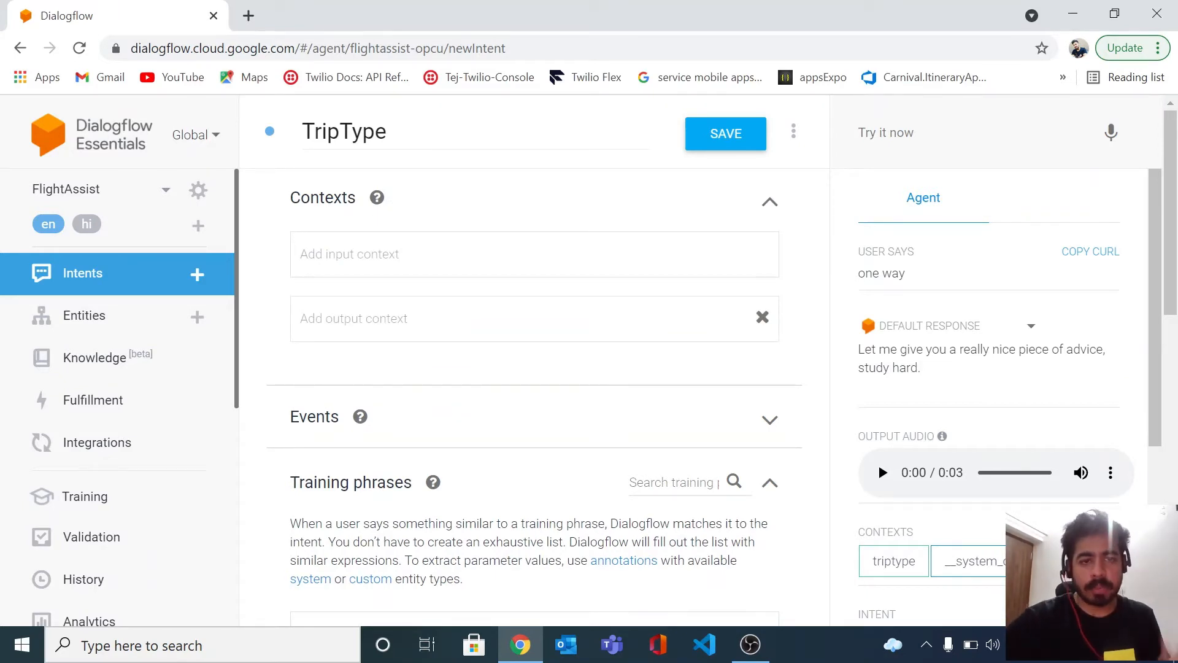
pyautogui.click(350, 254)
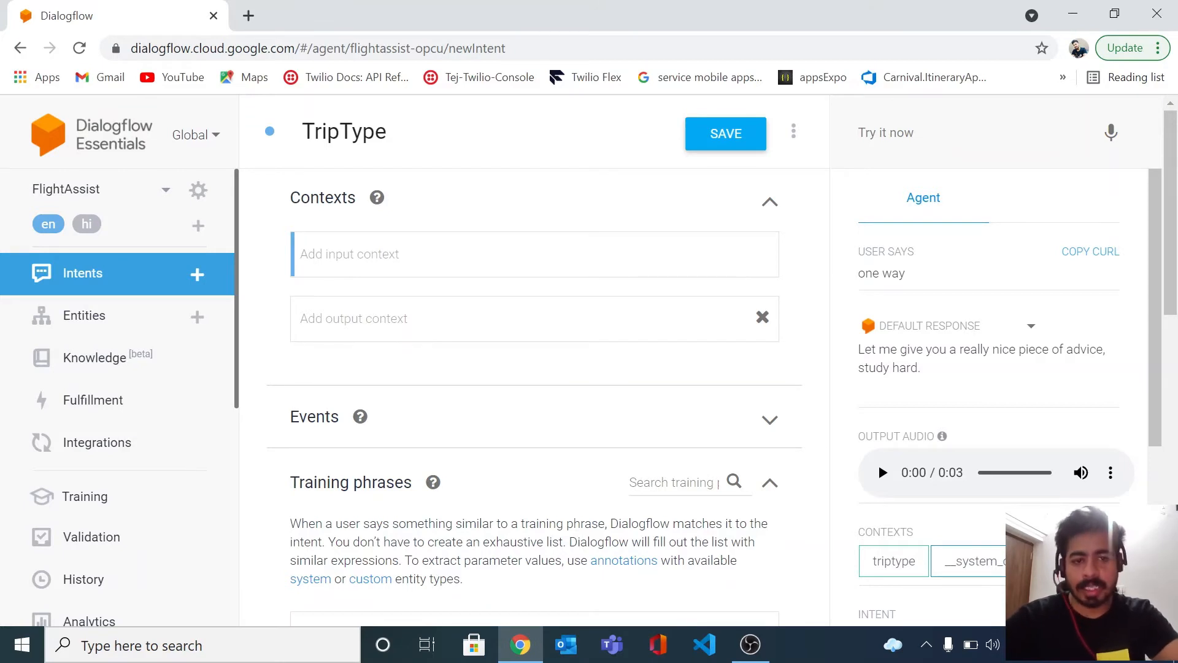
pyautogui.write('t')
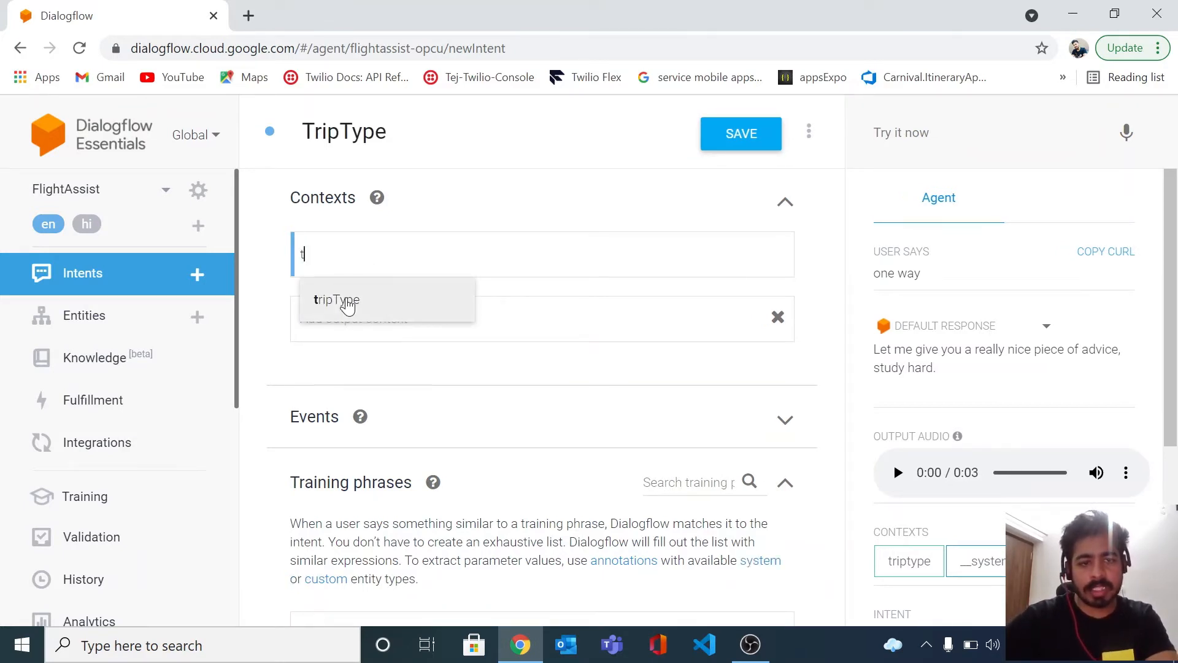
pyautogui.click(348, 305)
pyautogui.click(396, 323)
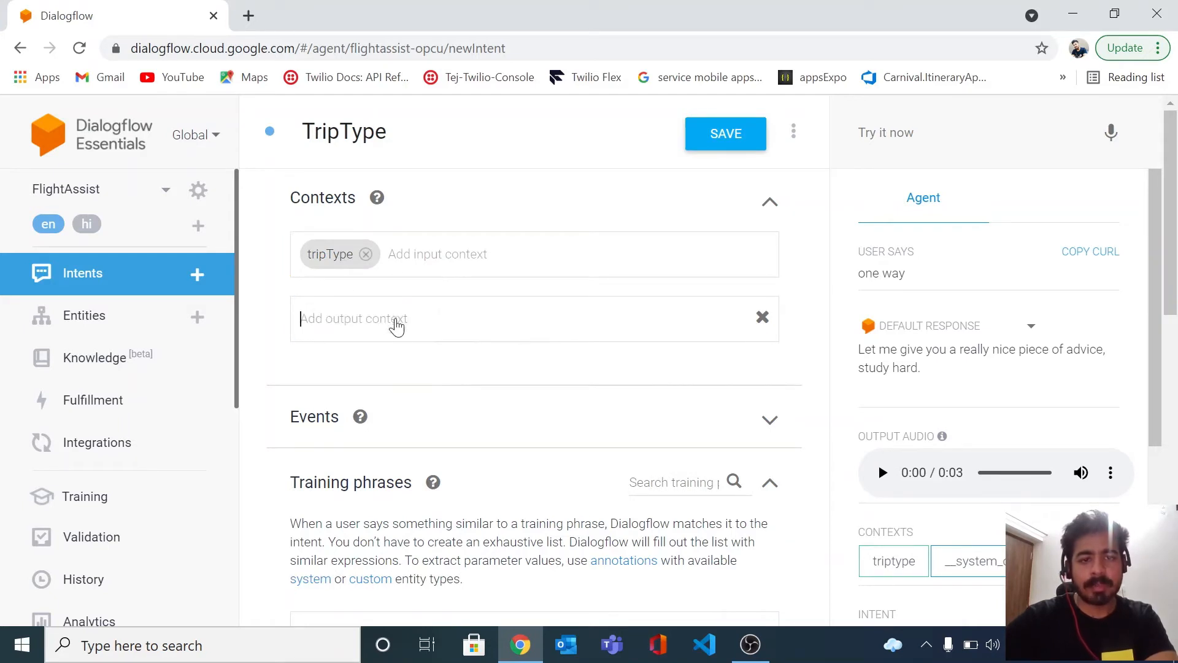
pyautogui.click(275, 222)
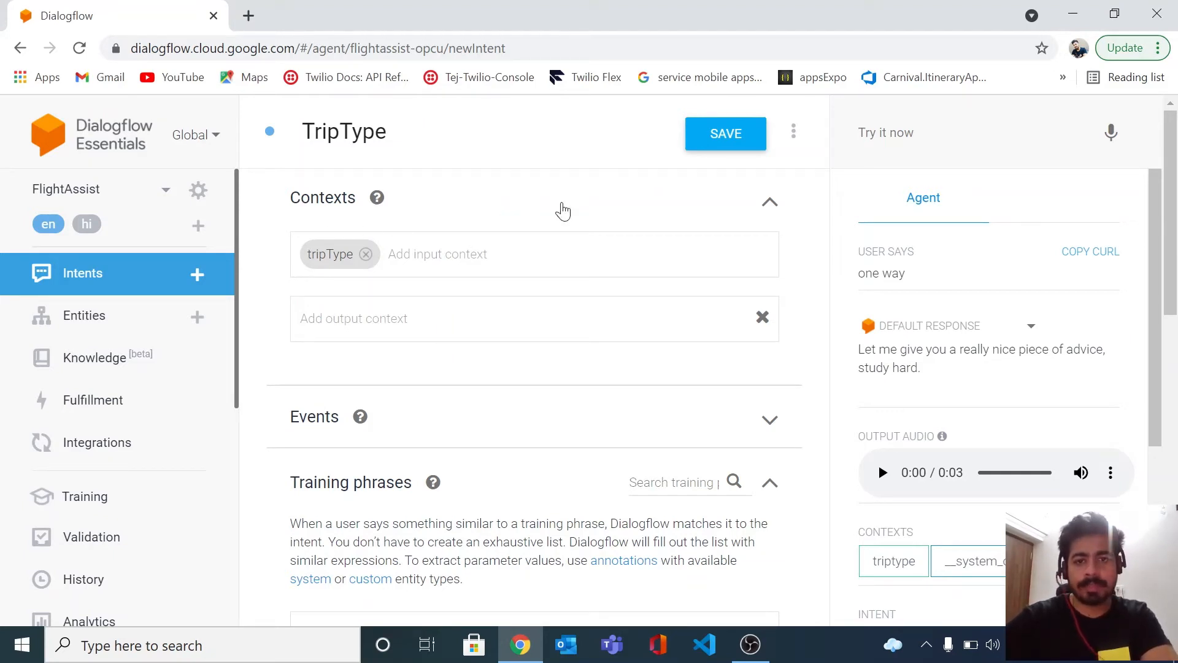
pyautogui.scroll(-3, 476, 408)
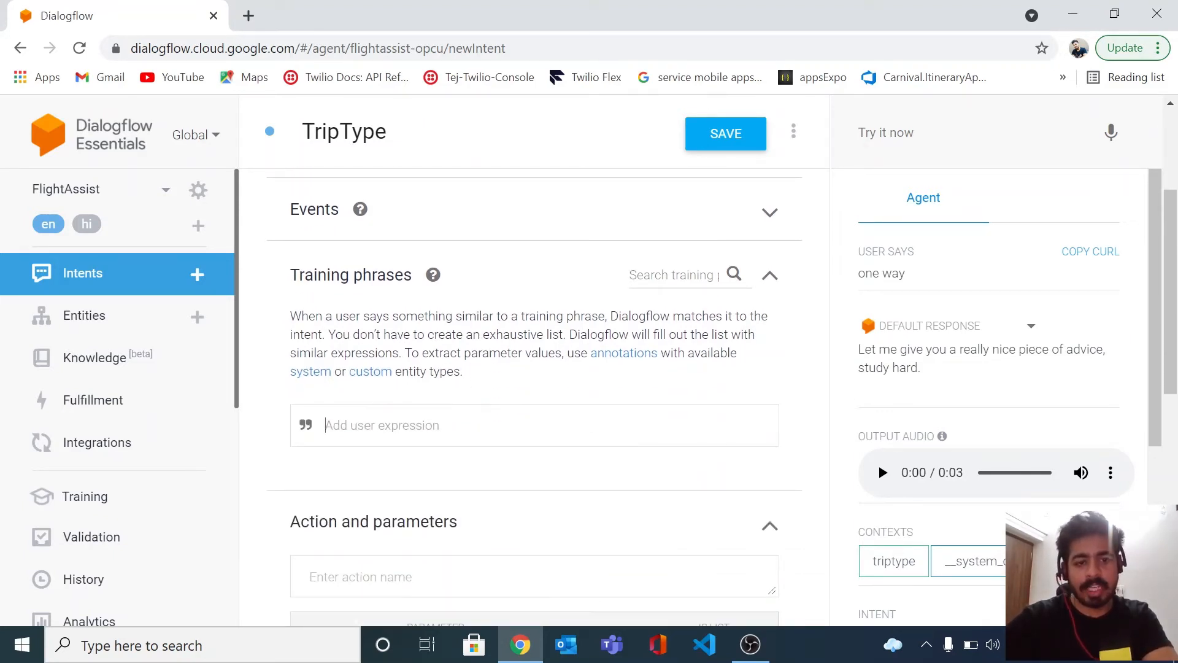
pyautogui.write('onw')
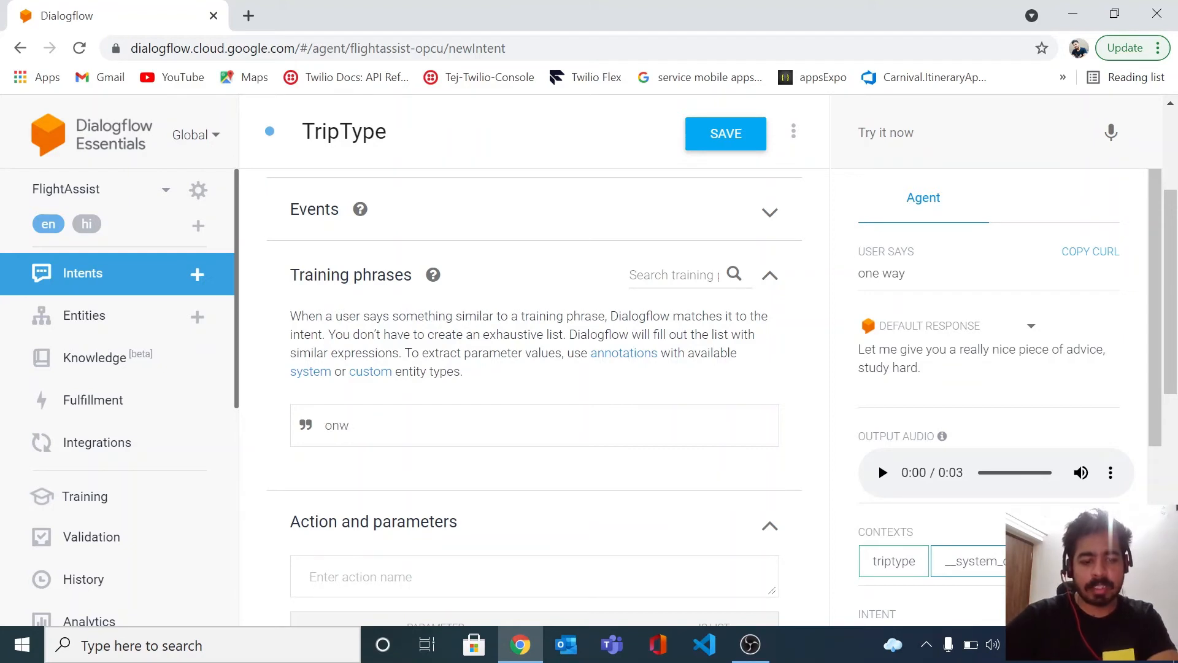
pyautogui.press('BackSpace')
pyautogui.write('e')
pyautogui.press('BackSpace')
pyautogui.press('BackSpace')
pyautogui.press('BackSpace')
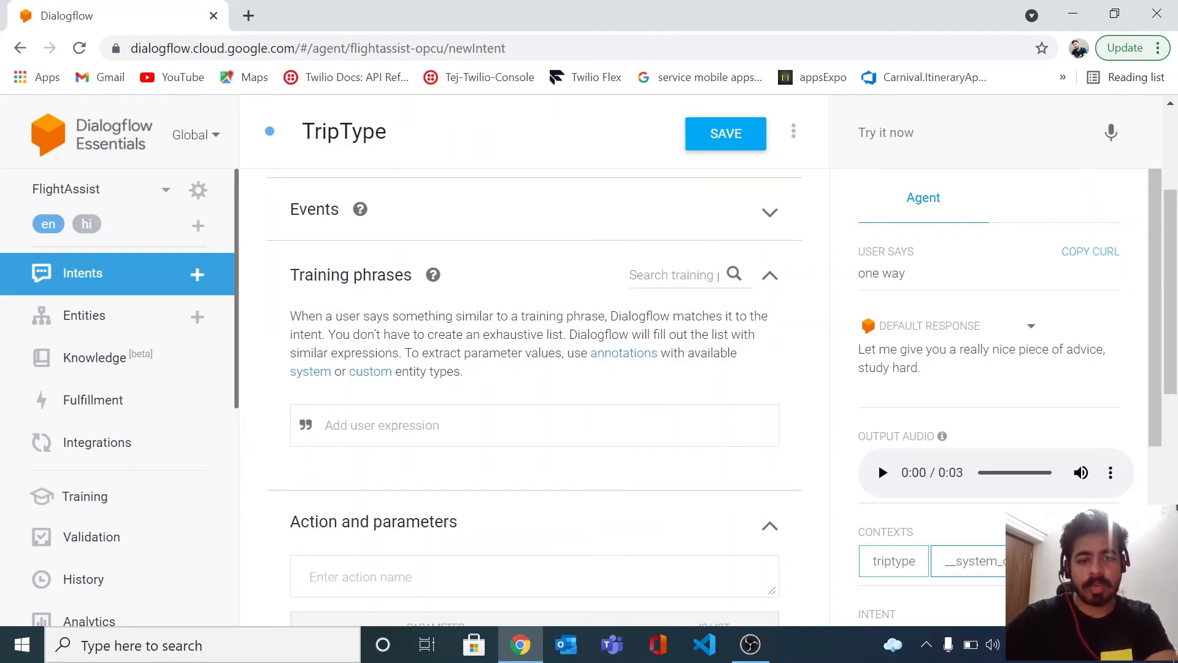
# - Save the new TripType intent without training phrases or a text response
pyautogui.scroll(-9, 439, 421)
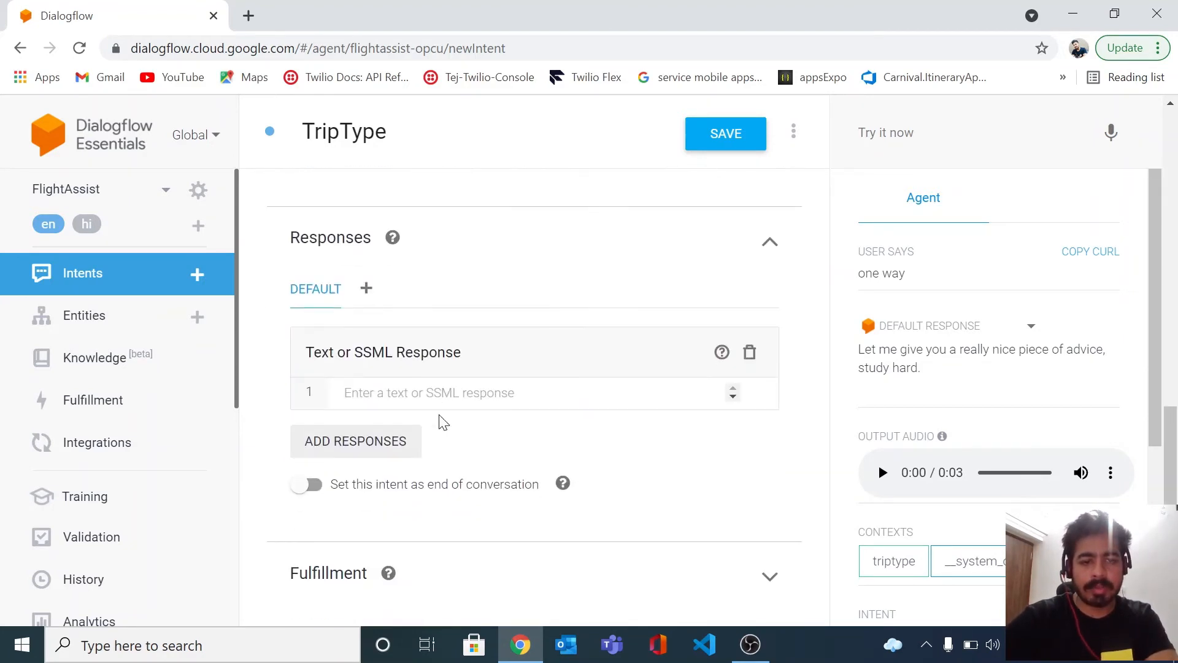
pyautogui.click(727, 136)
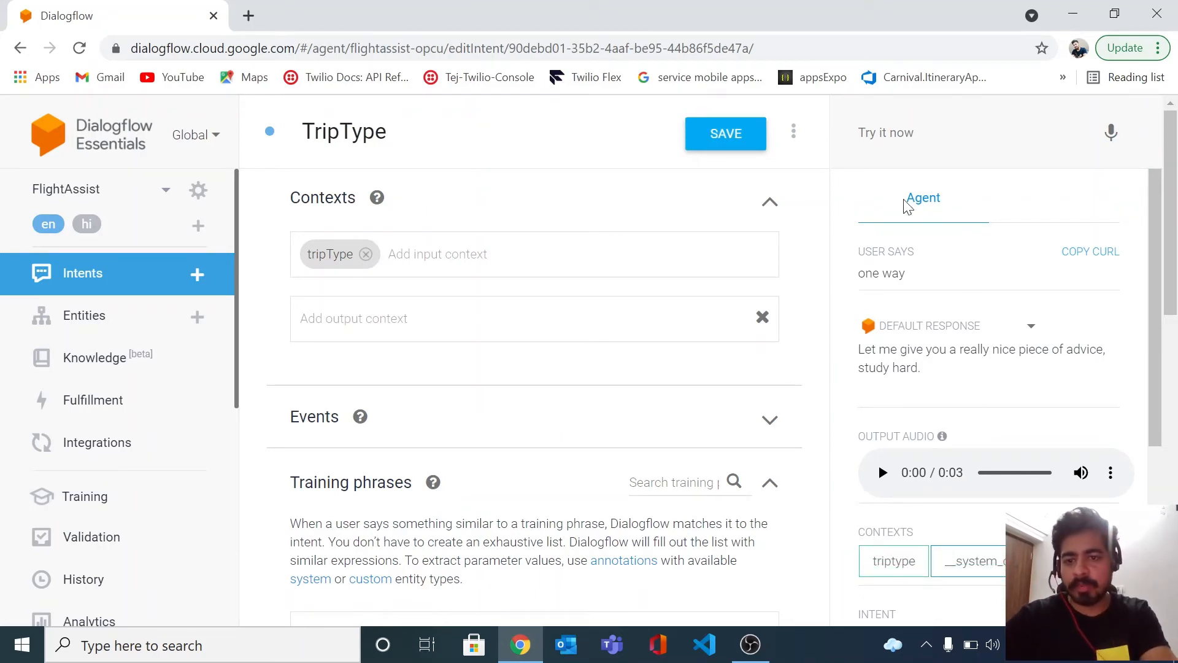
# - Restart the test conversation by sending the agent "hi" followed by "book me a flight"
pyautogui.click(973, 132)
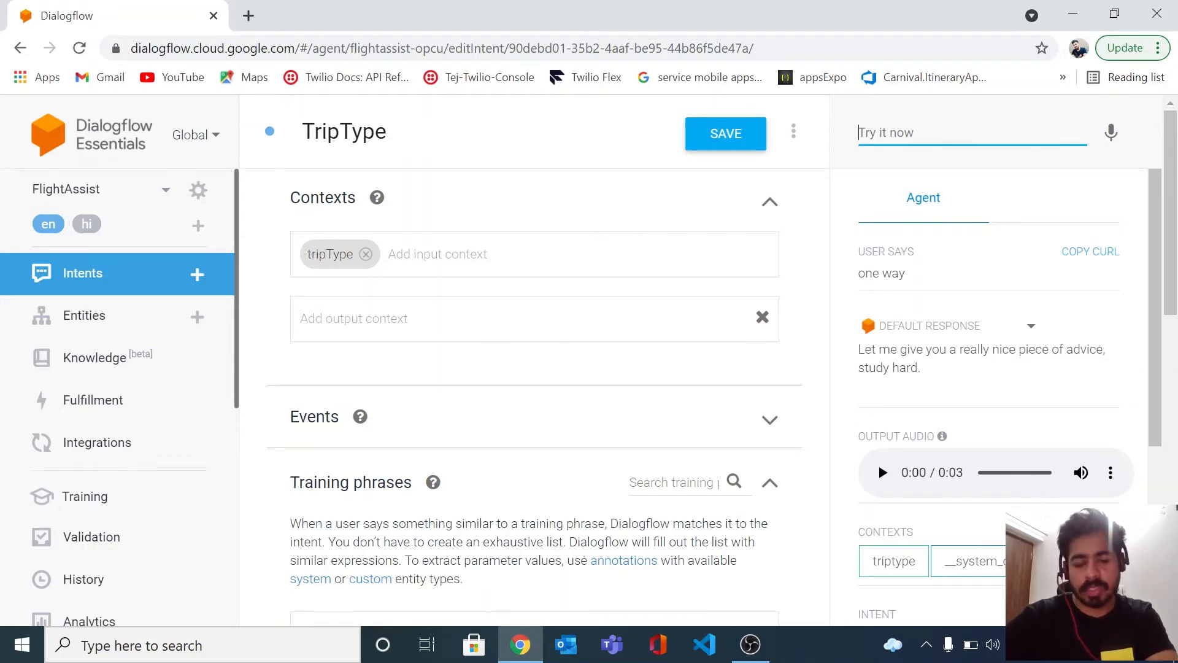
pyautogui.write('hi')
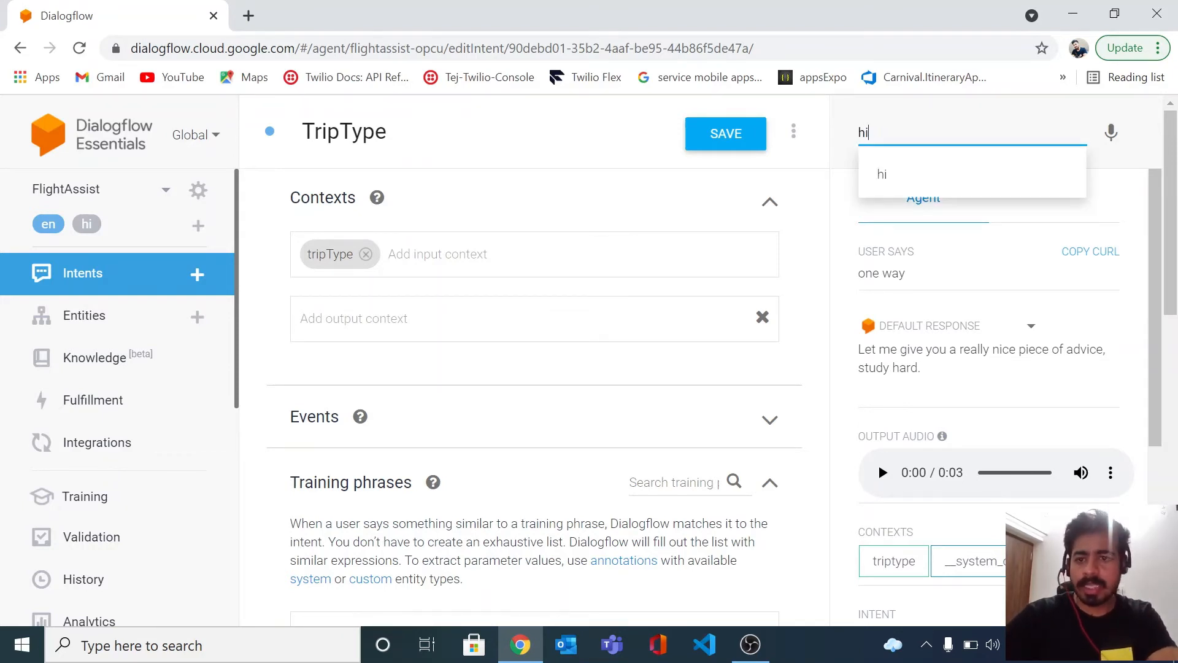
pyautogui.press('Return')
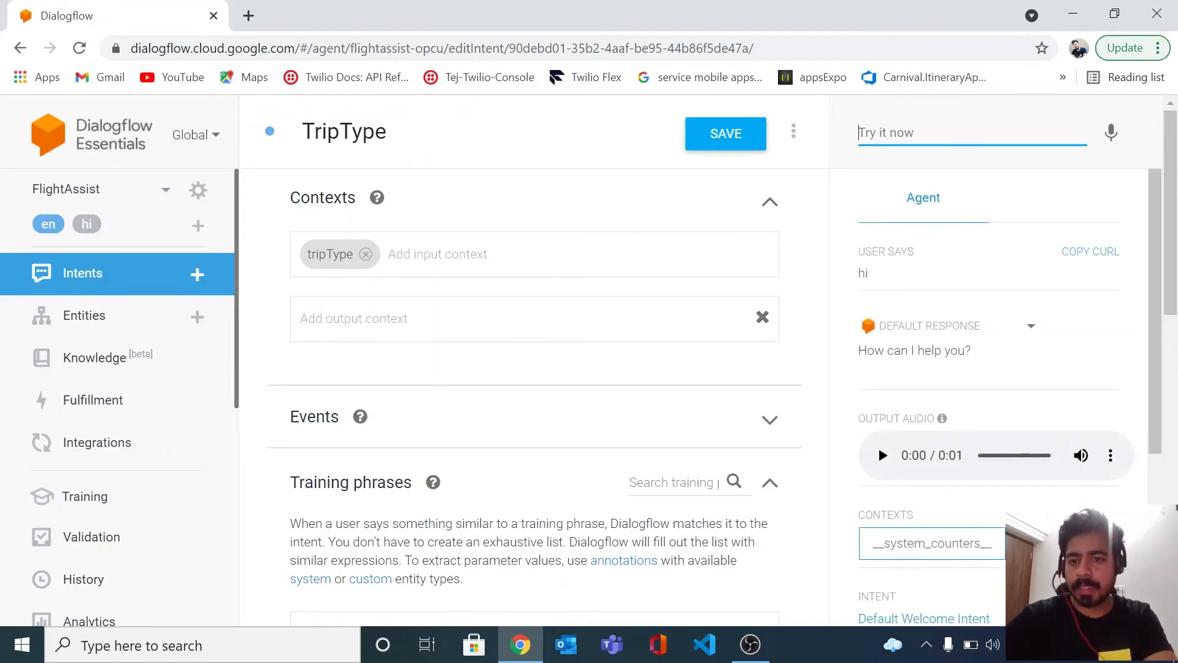
pyautogui.write('book')
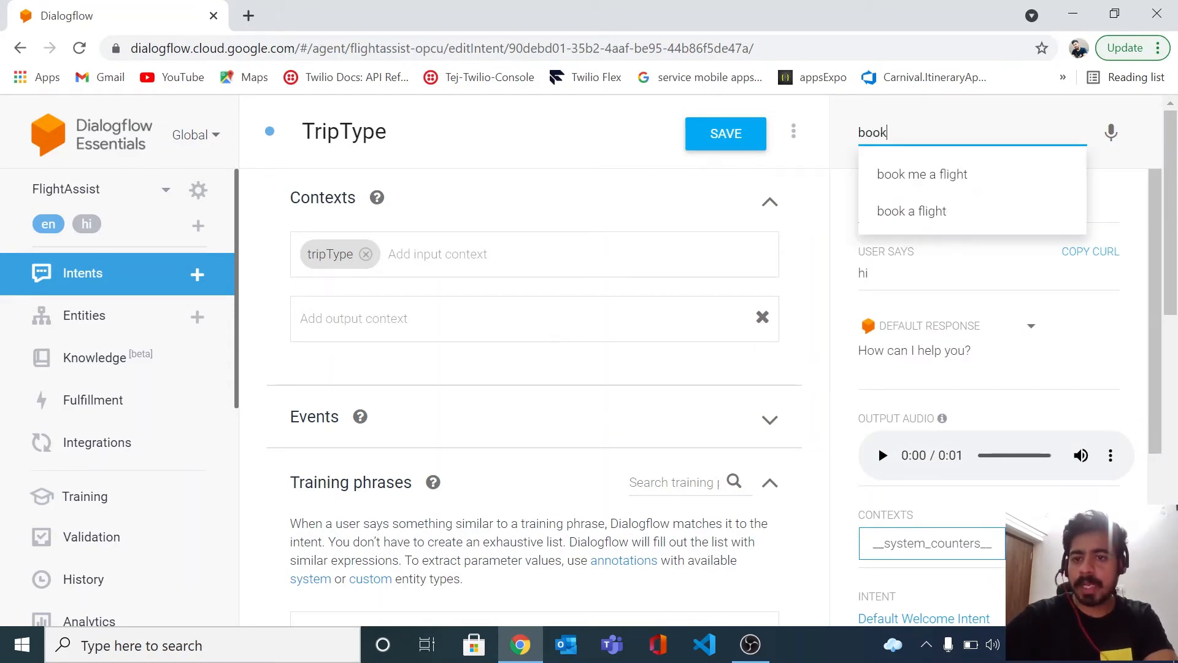
pyautogui.press('Down')
pyautogui.press('Return')
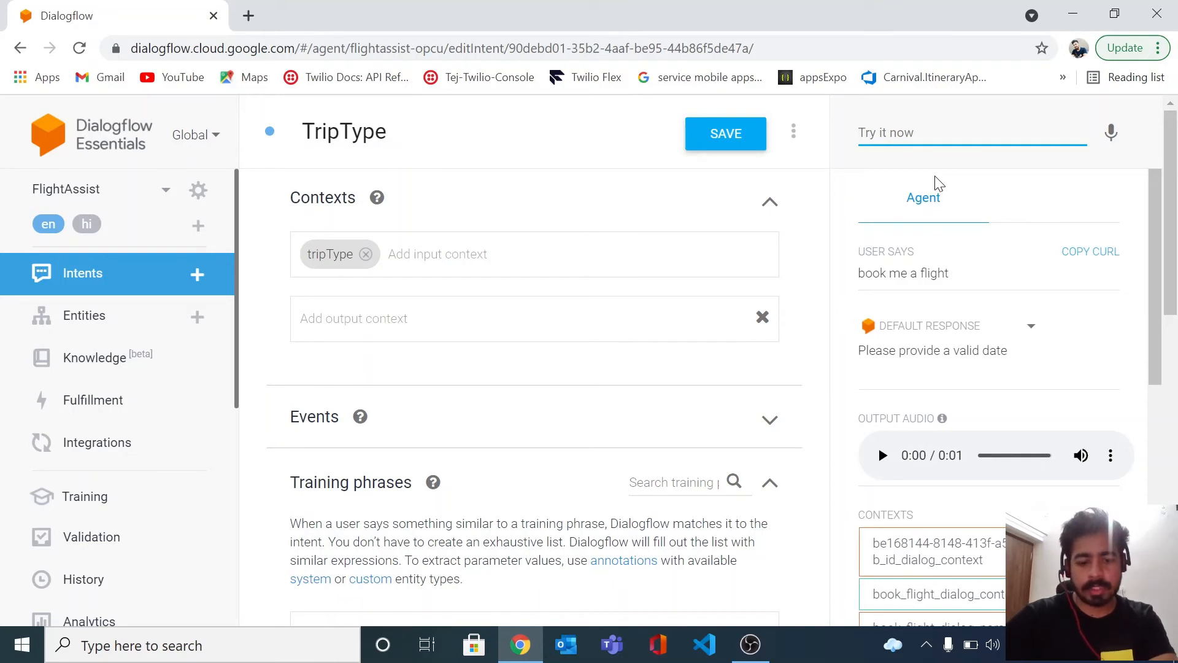
# - Answer the agent's date prompt with "for next friday"
pyautogui.write('for next ')
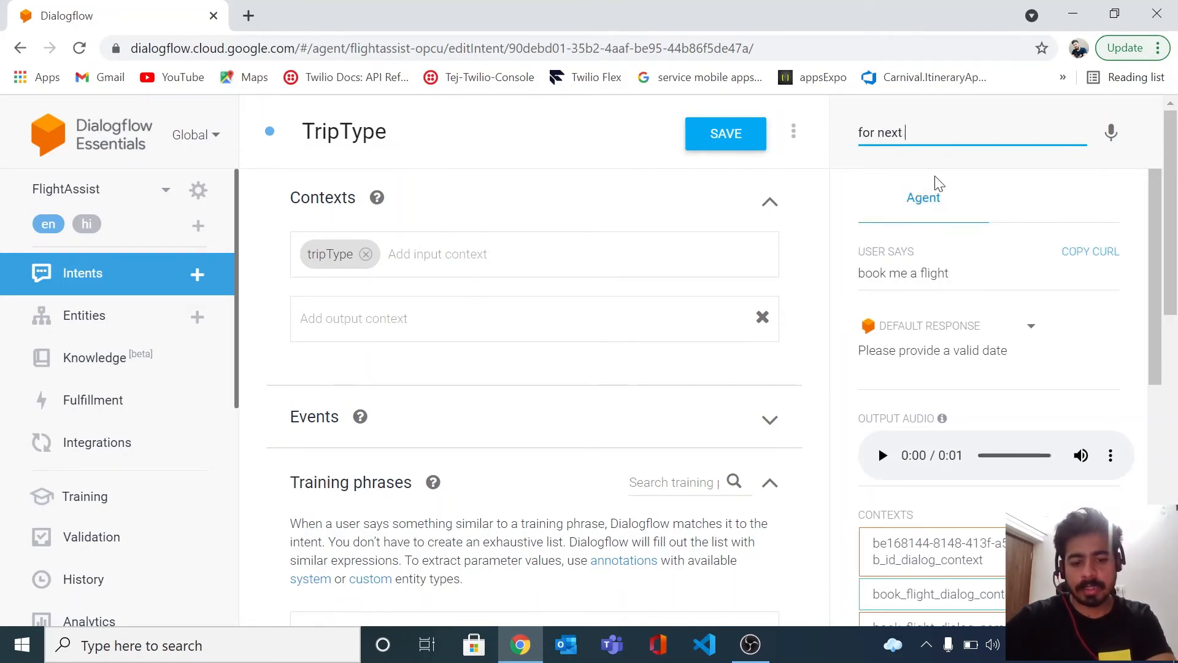
pyautogui.write('friday')
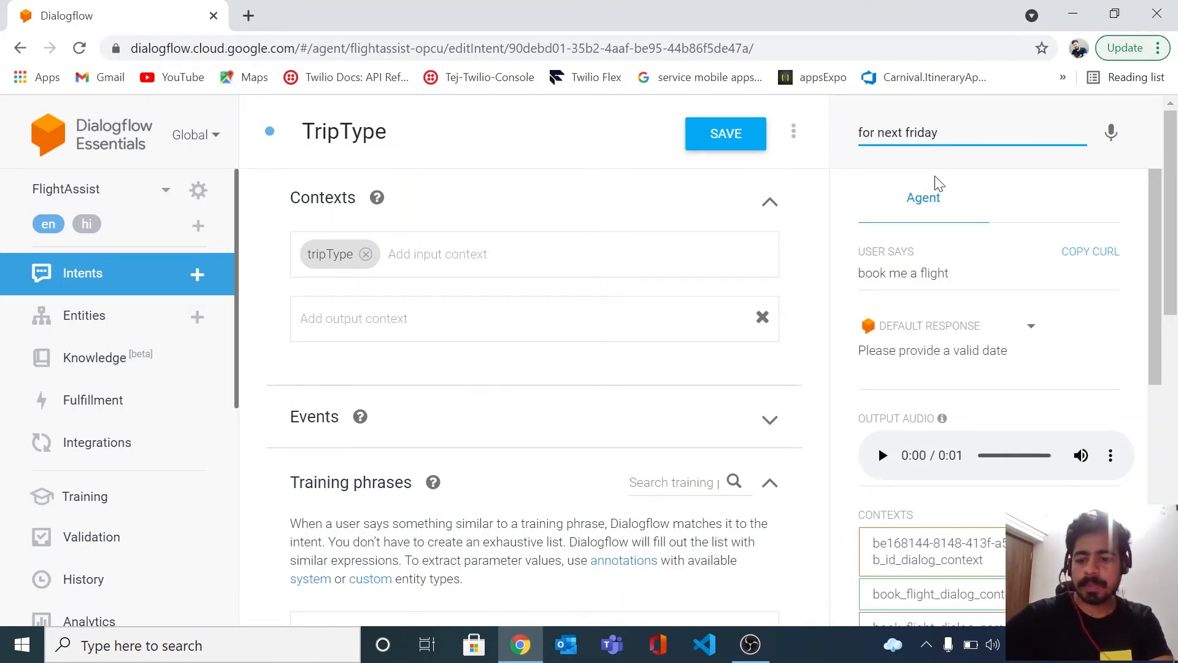
pyautogui.press('Return')
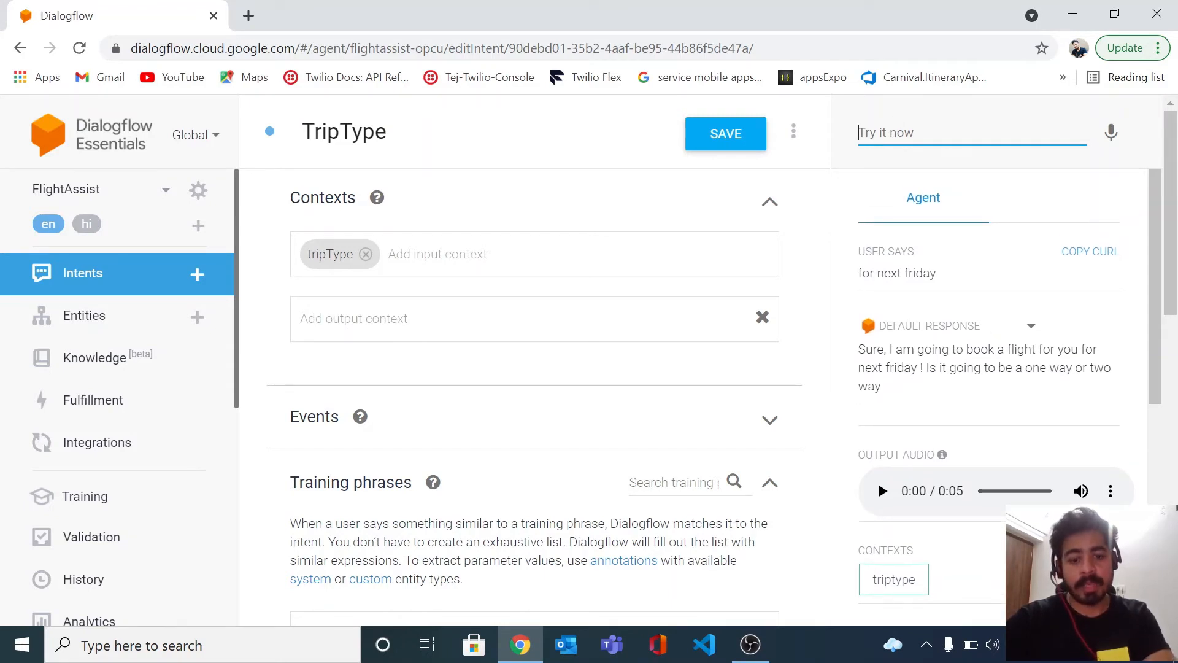
# - Answer the agent's trip-type question with "one way" and check which context and intent the reply matched
pyautogui.scroll(-4, 1046, 341)
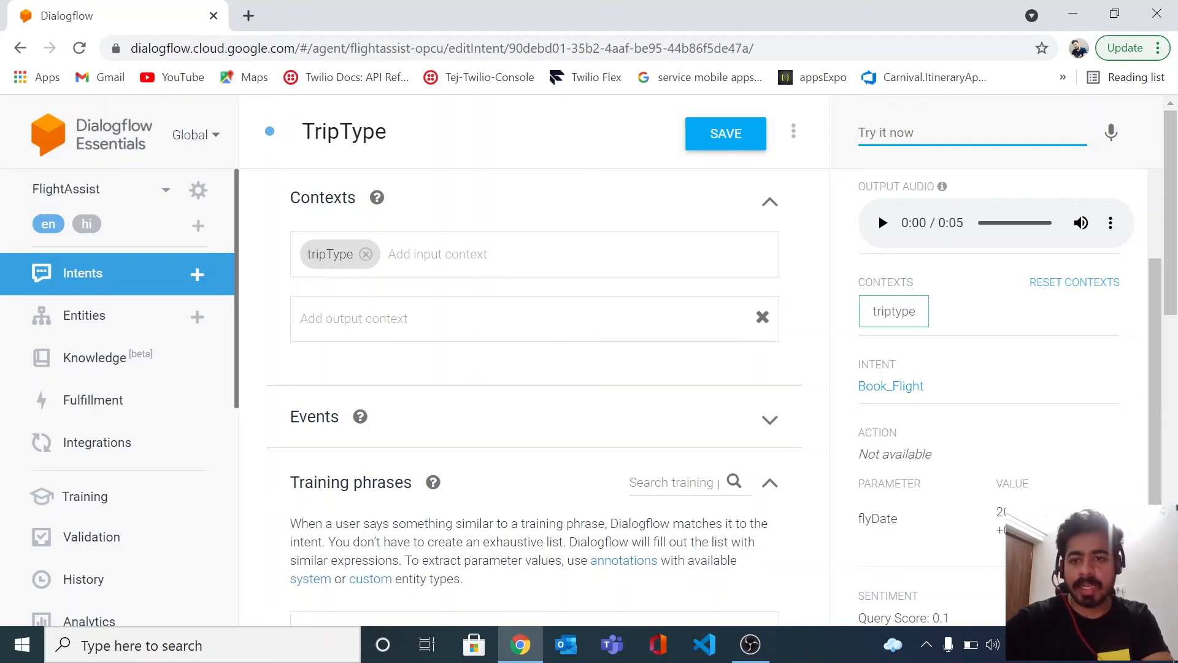
pyautogui.scroll(4, 941, 315)
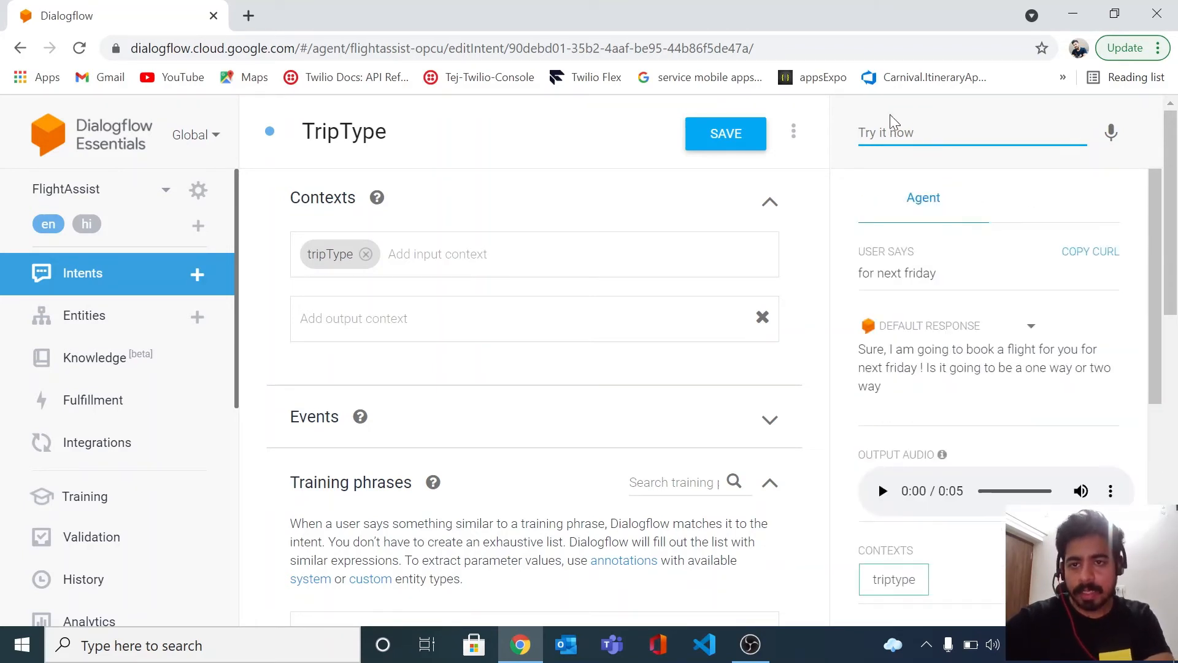
pyautogui.write('one way')
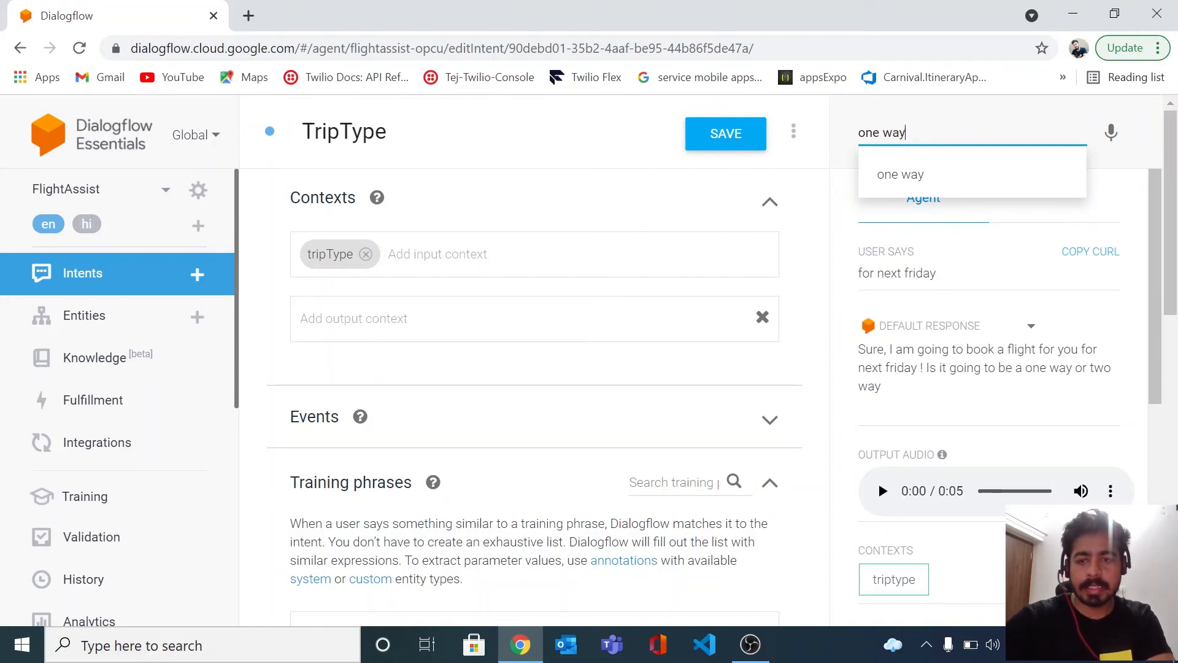
pyautogui.press('Return')
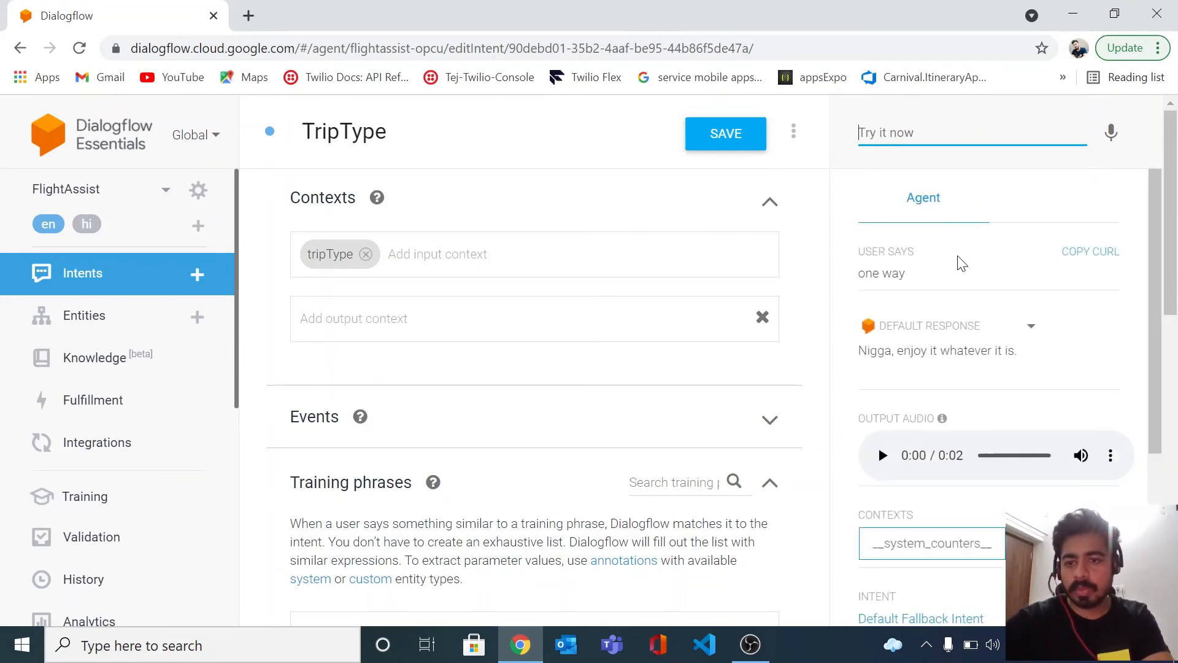
pyautogui.scroll(-2, 958, 256)
pyautogui.scroll(1, 950, 313)
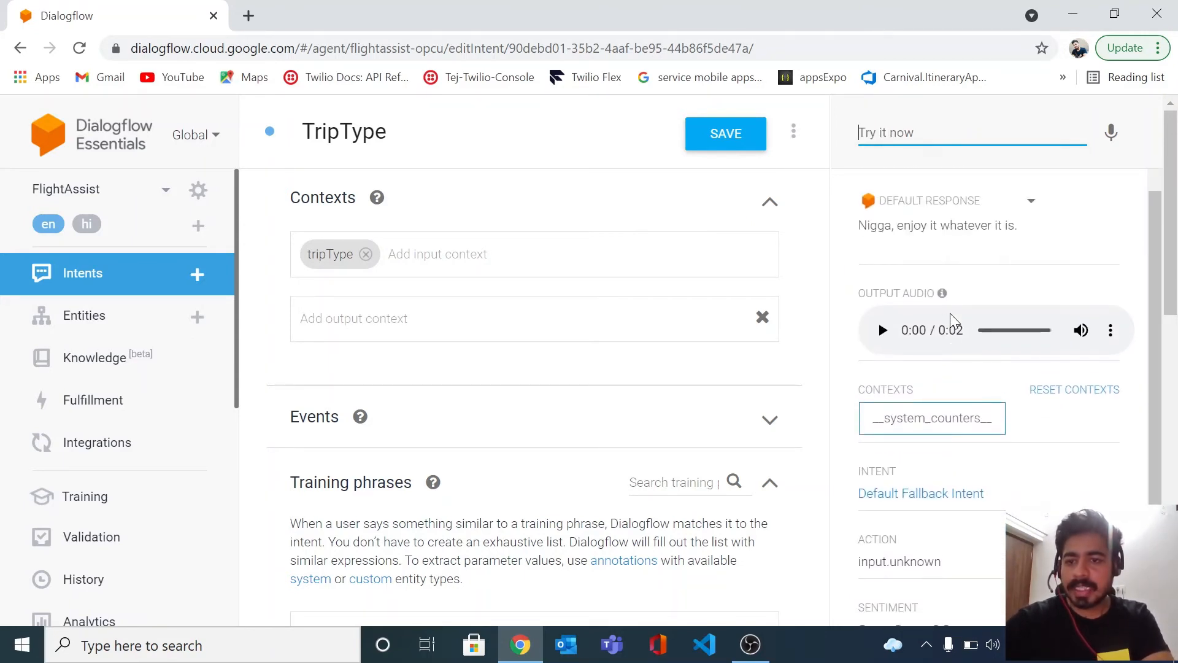
pyautogui.scroll(-2, 950, 313)
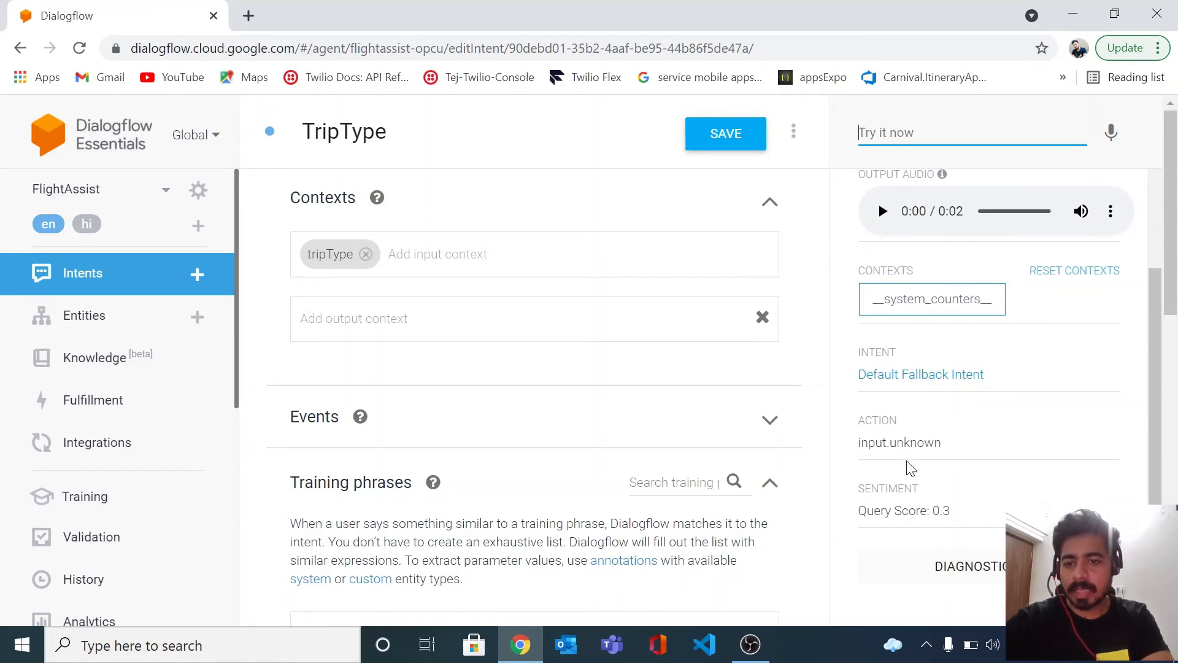
# - Examine the raw API response in the diagnostic info for the "one way" reply, through to its end, and close it
pyautogui.click(964, 579)
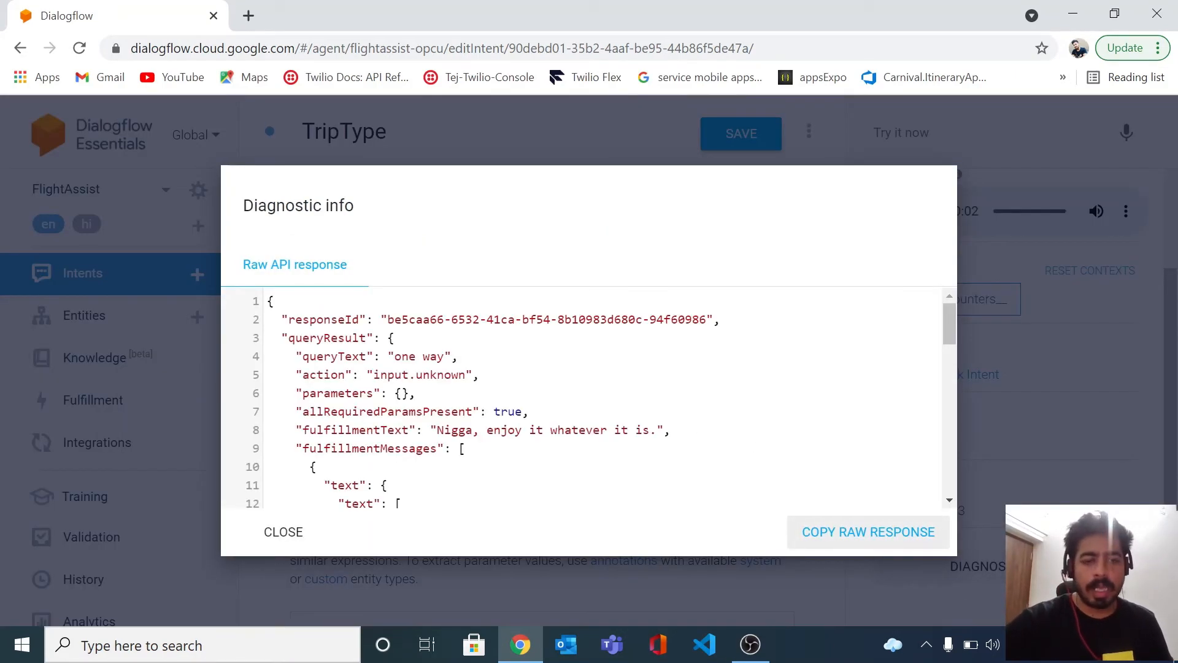
pyautogui.scroll(-1, 699, 424)
pyautogui.scroll(-1, 602, 397)
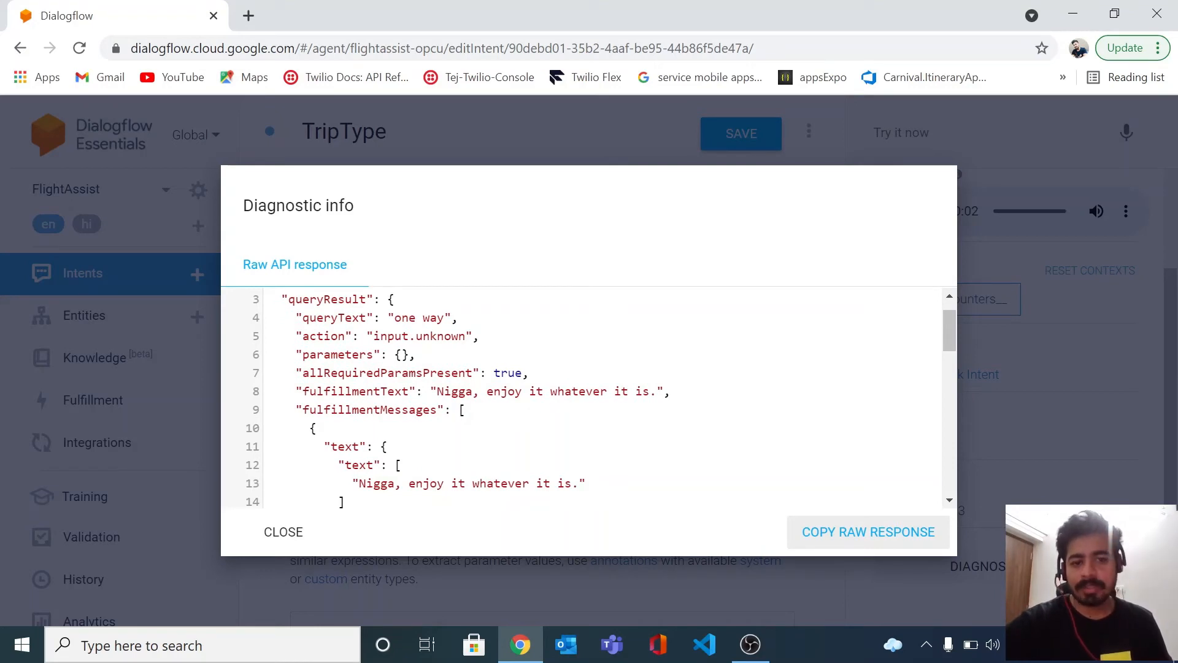
pyautogui.scroll(-1, 590, 398)
pyautogui.scroll(-5, 589, 397)
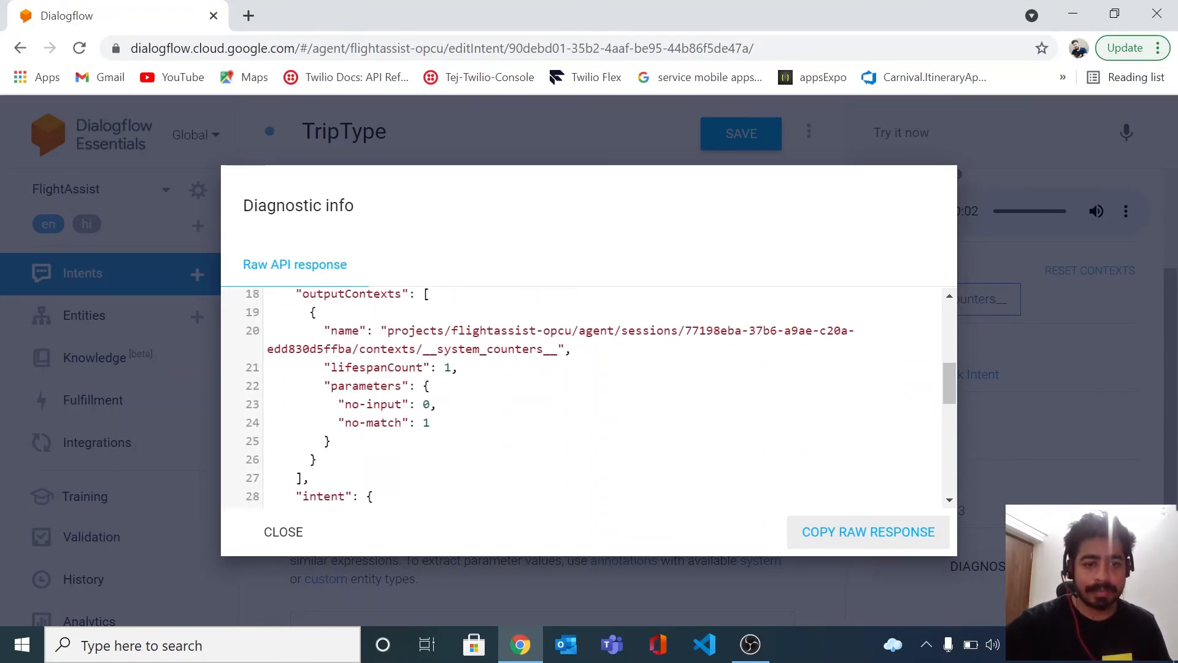
pyautogui.scroll(-3, 590, 398)
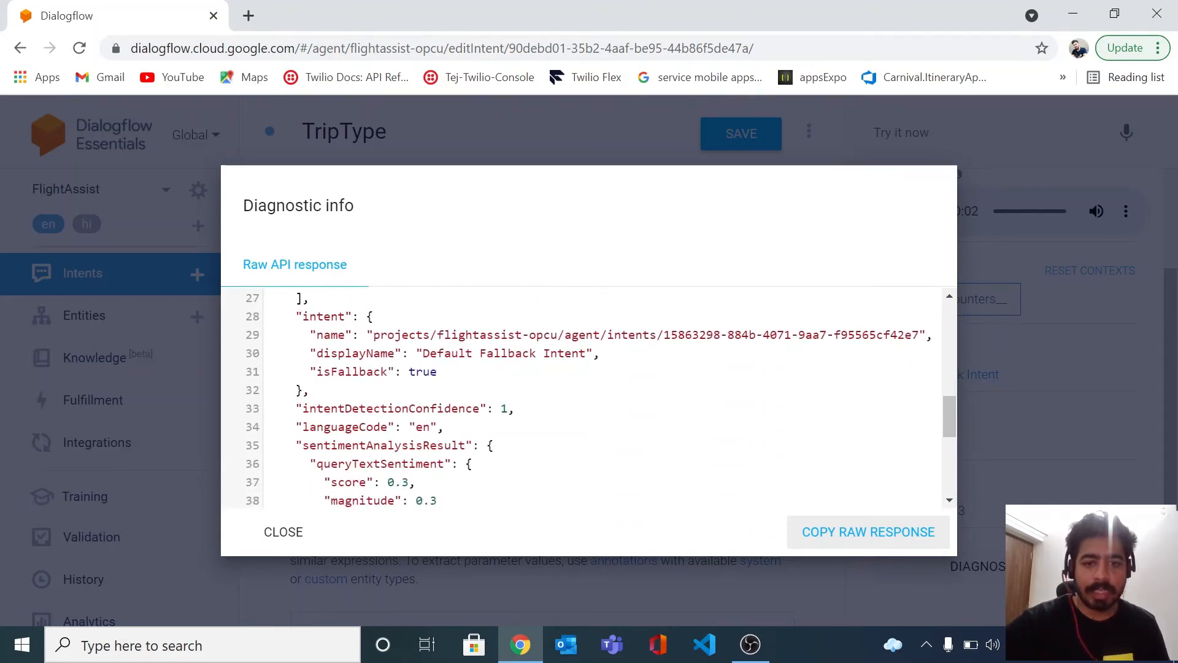
pyautogui.scroll(-5, 589, 397)
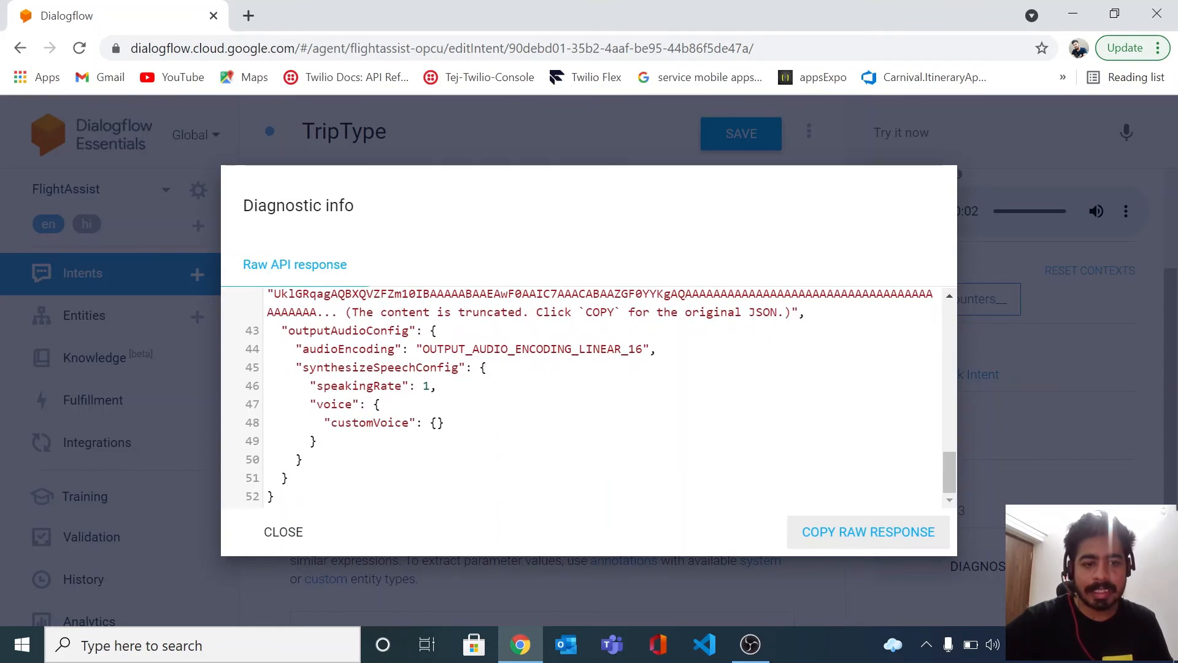
pyautogui.click(295, 532)
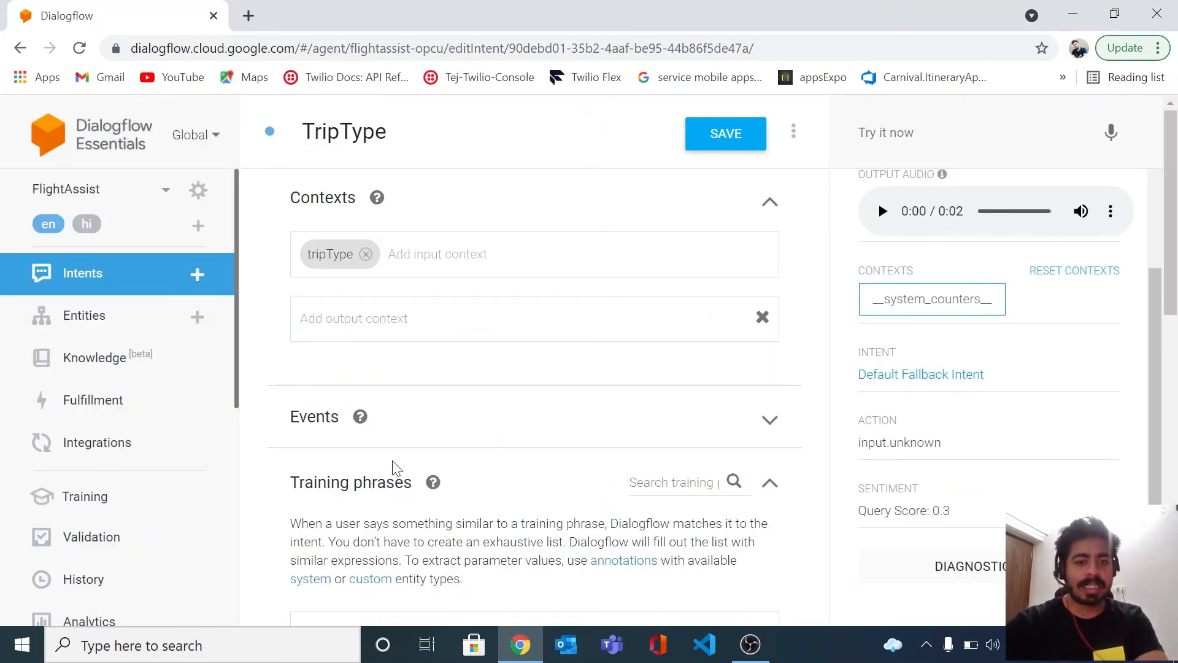
# - Add the training phrases "one way", "two way" and "round trip" to the TripType intent and save it
pyautogui.scroll(-3, 393, 468)
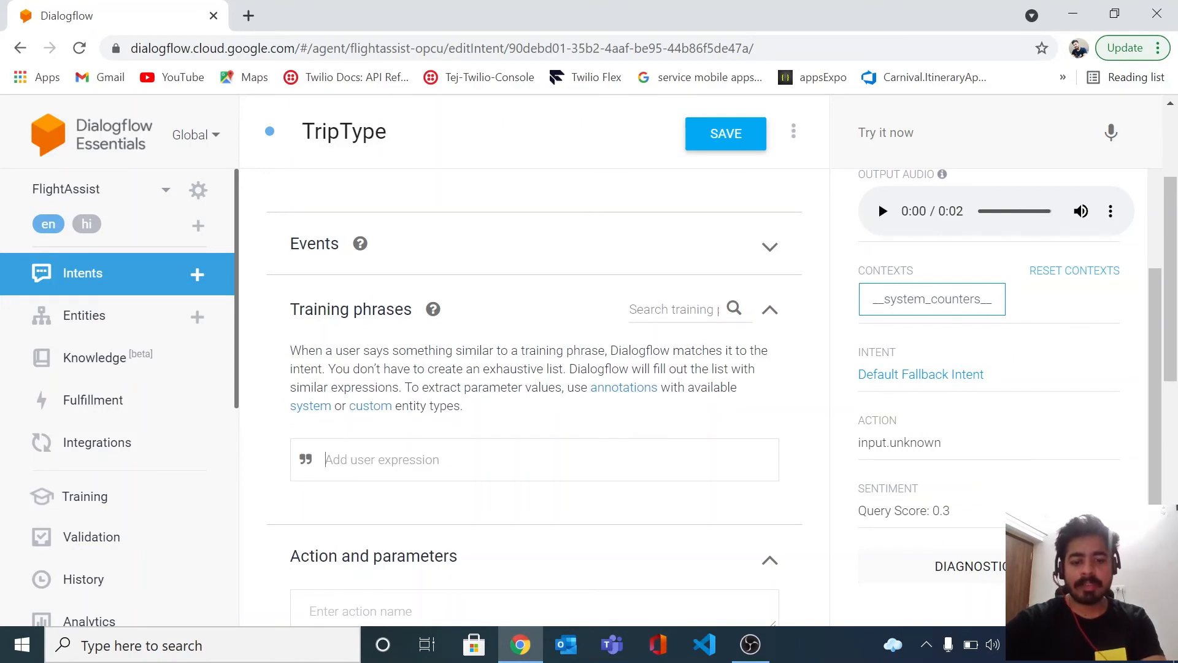
pyautogui.write('one way')
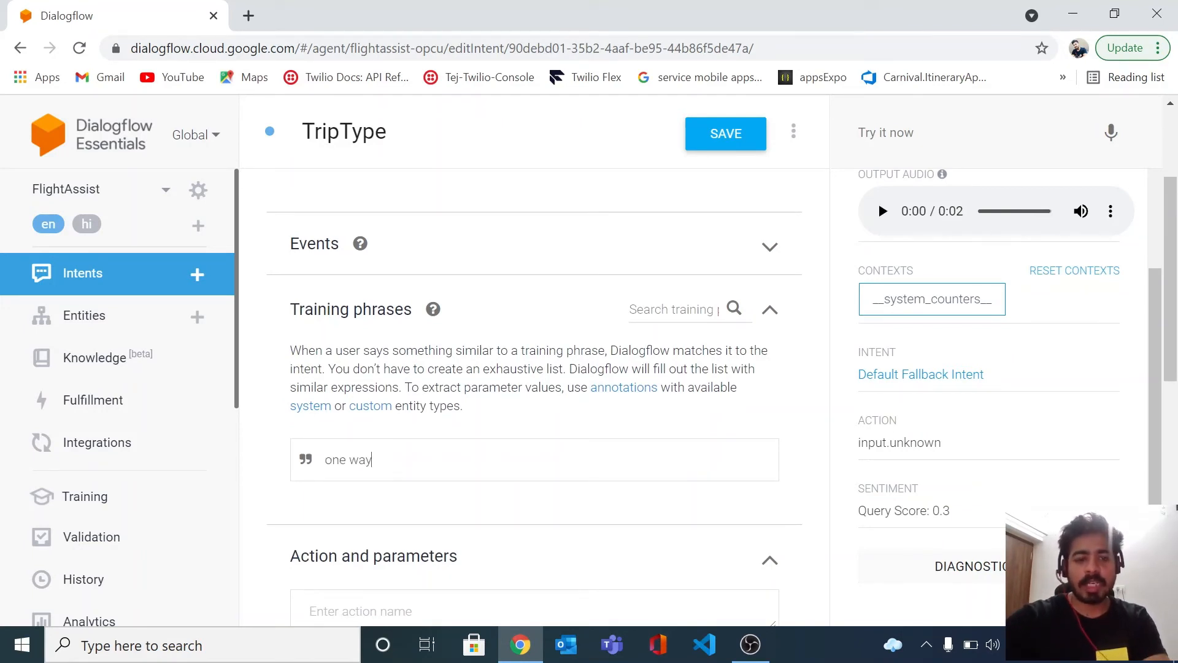
pyautogui.press('Return')
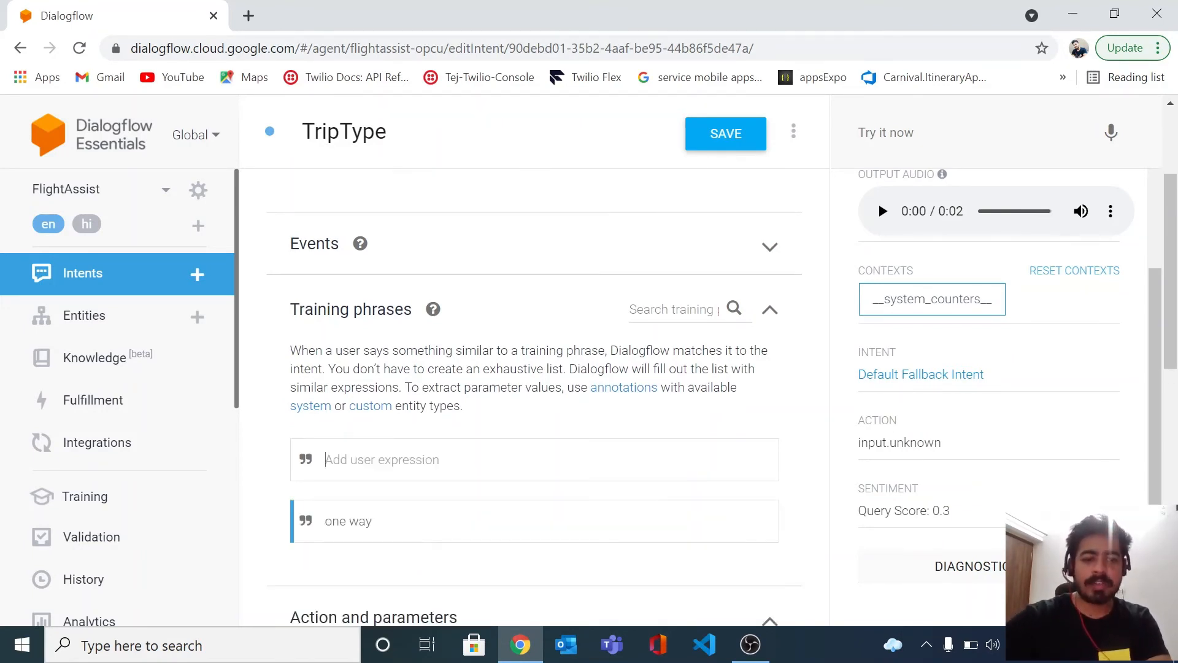
pyautogui.write('two')
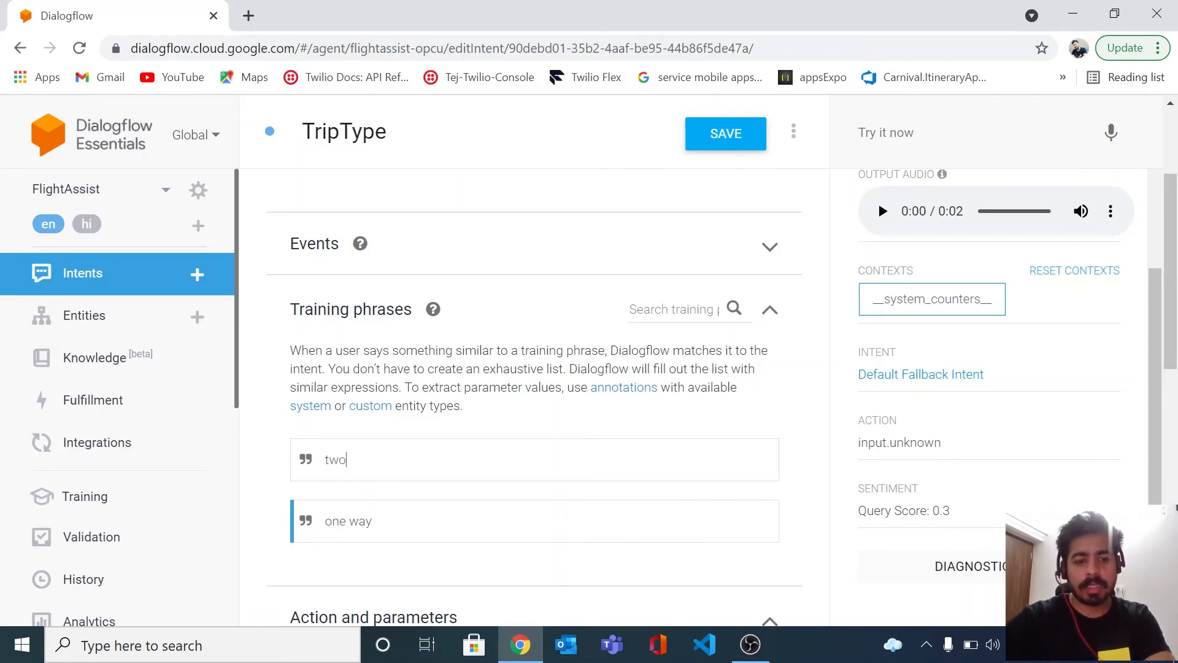
pyautogui.write(' way')
pyautogui.press('Return')
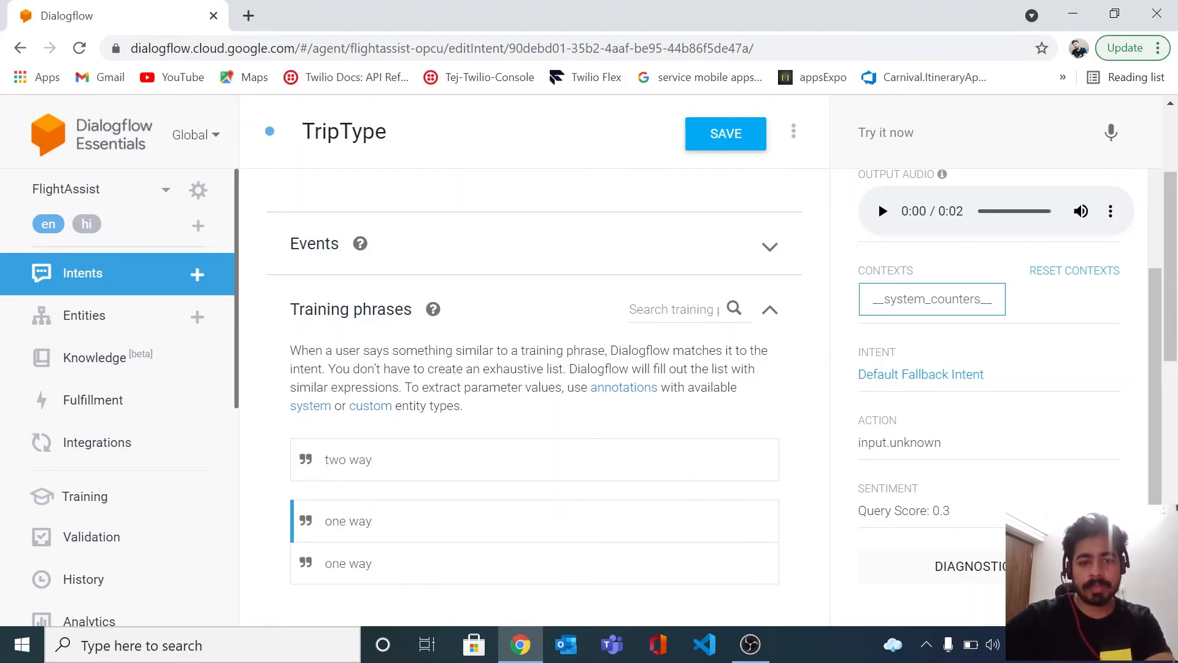
pyautogui.write('roun')
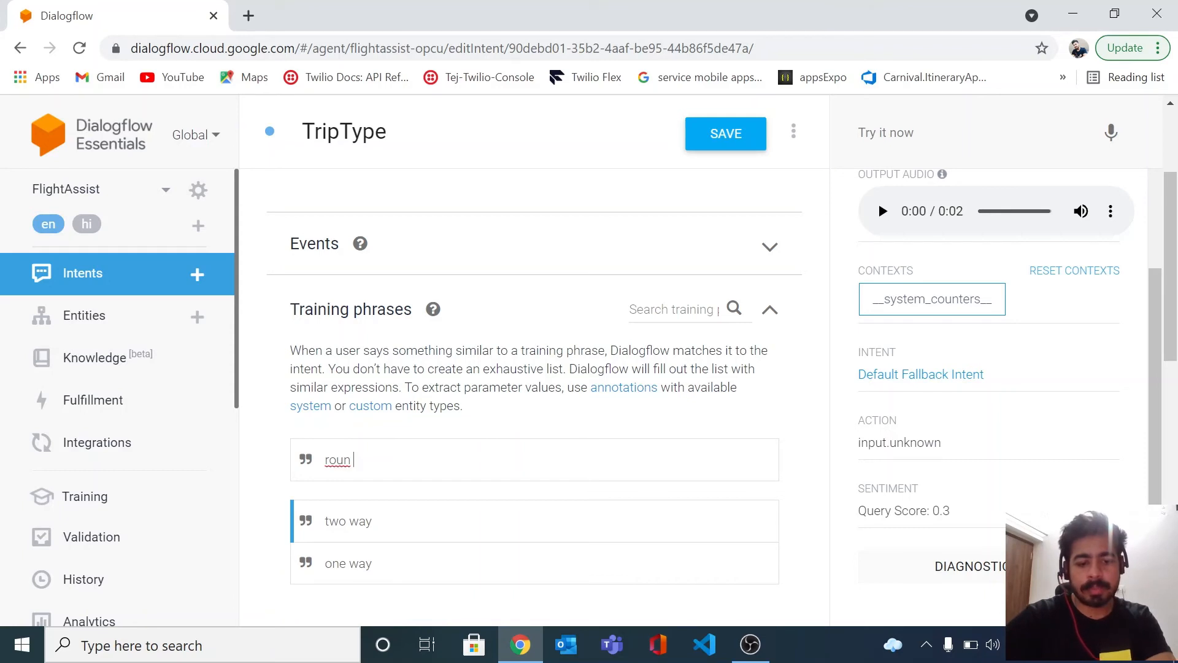
pyautogui.write('d trip')
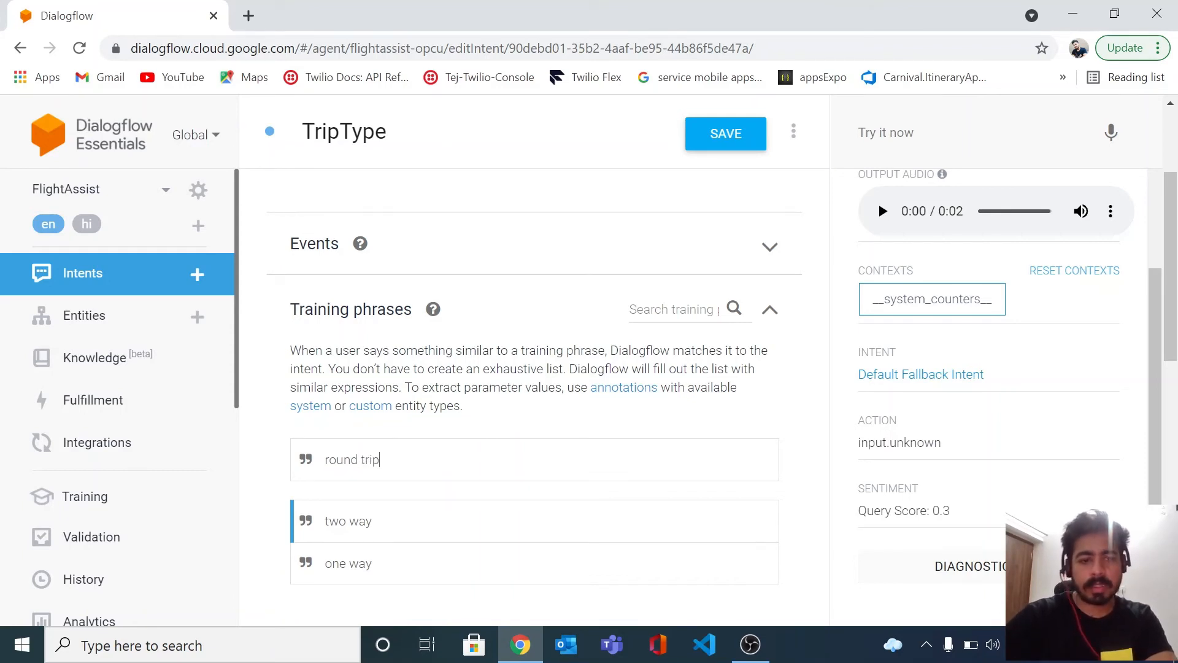
pyautogui.press('Return')
pyautogui.scroll(-6, 498, 410)
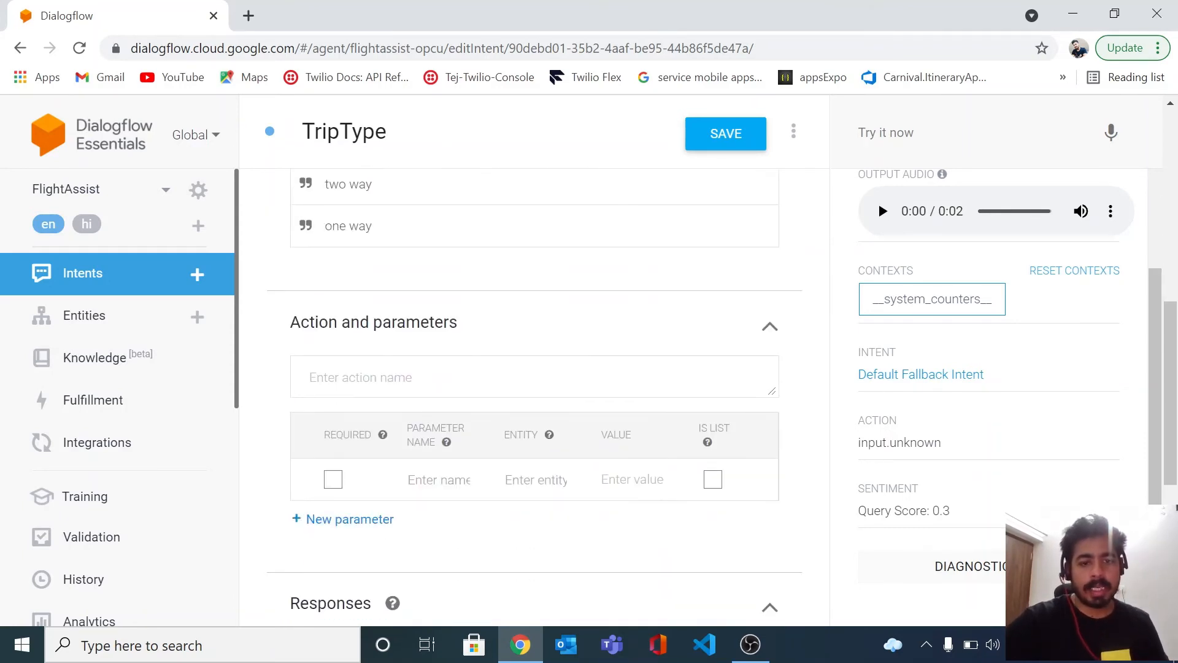
pyautogui.click(720, 146)
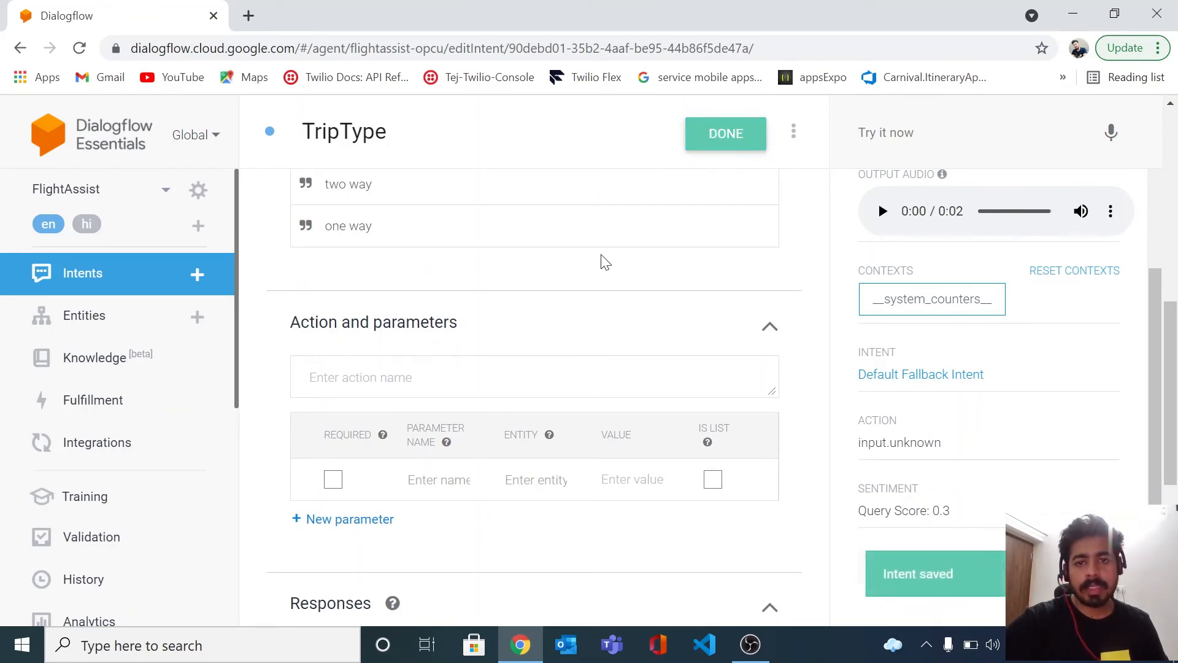
# - Add the text response "Sure, Thanks for your response." to the TripType intent and save it
pyautogui.scroll(-3, 599, 261)
pyautogui.scroll(-2, 456, 470)
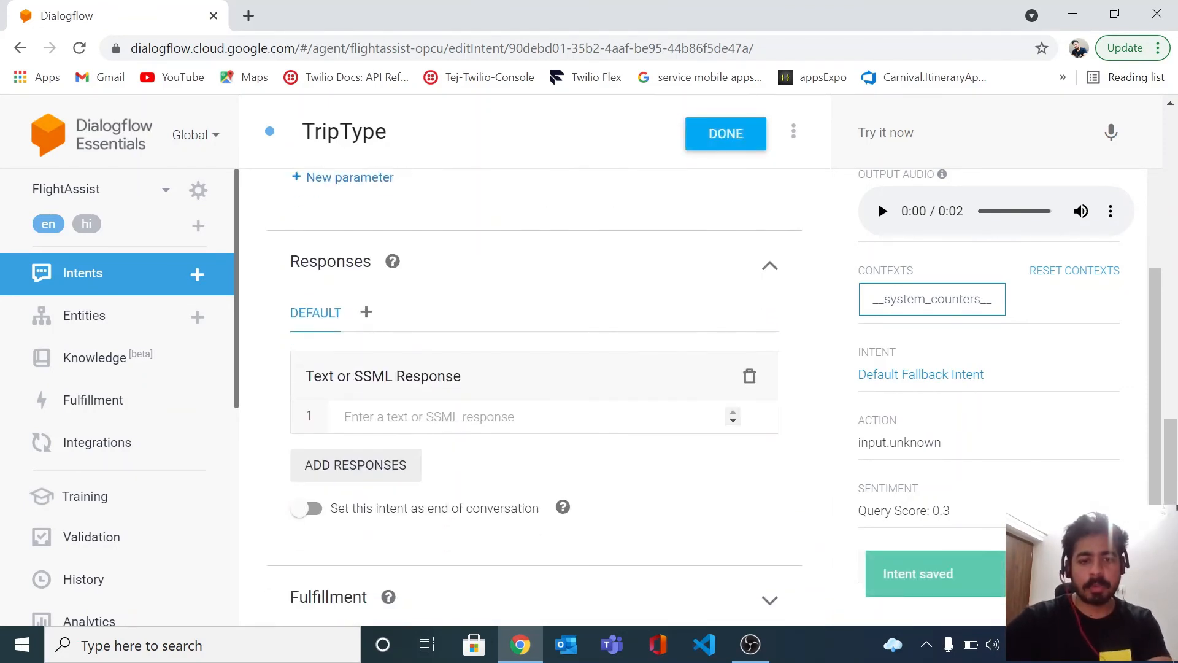
pyautogui.click(405, 417)
pyautogui.write('Sure')
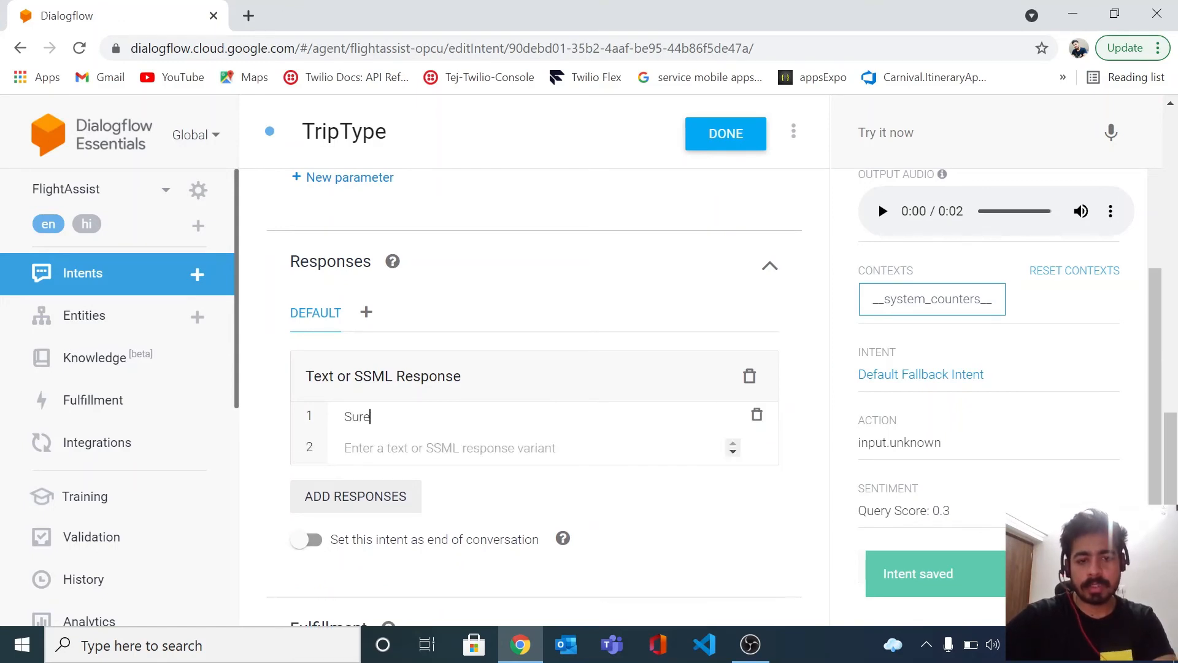
pyautogui.write(', Thanks')
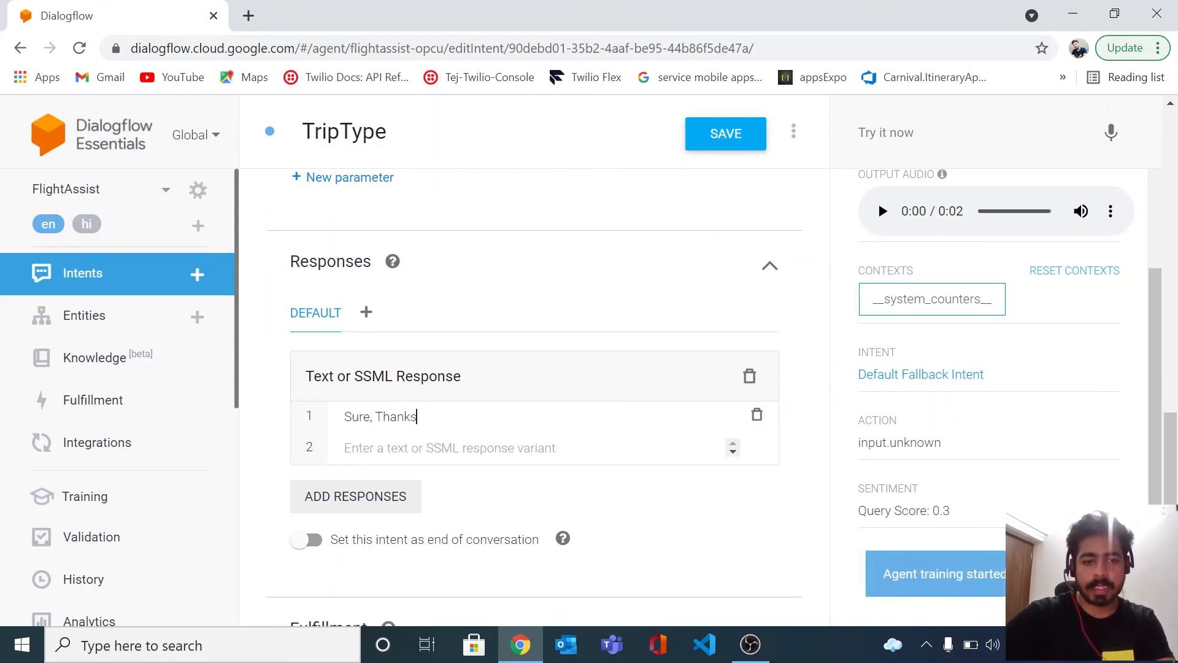
pyautogui.write(' for your r')
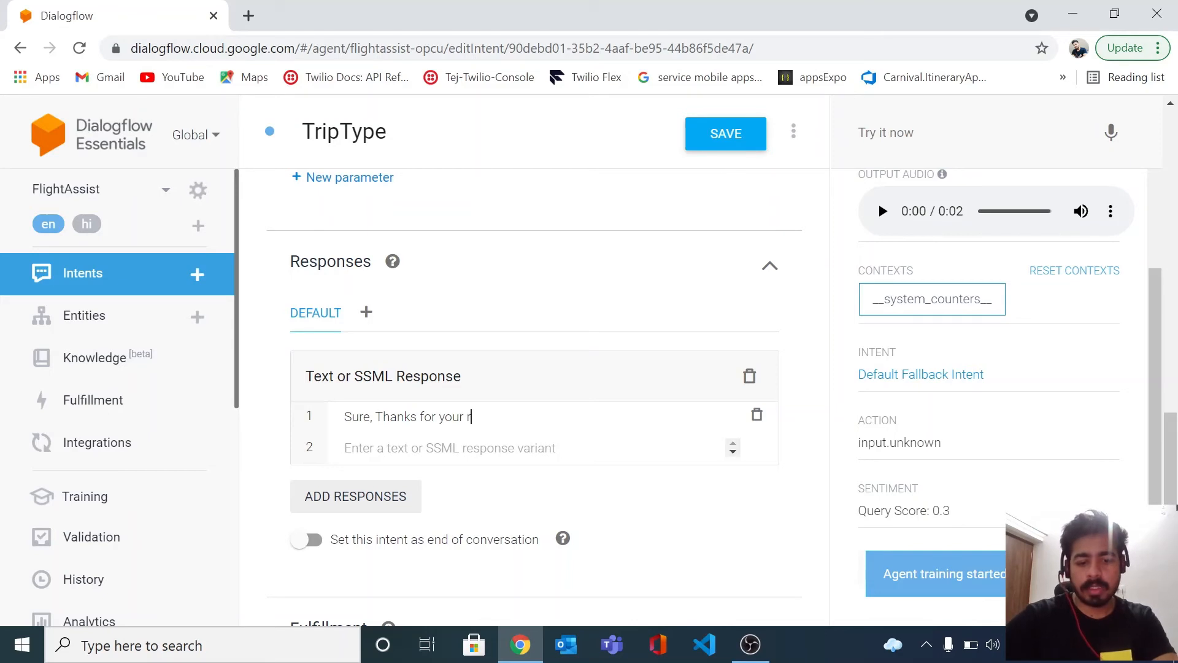
pyautogui.write('esponse')
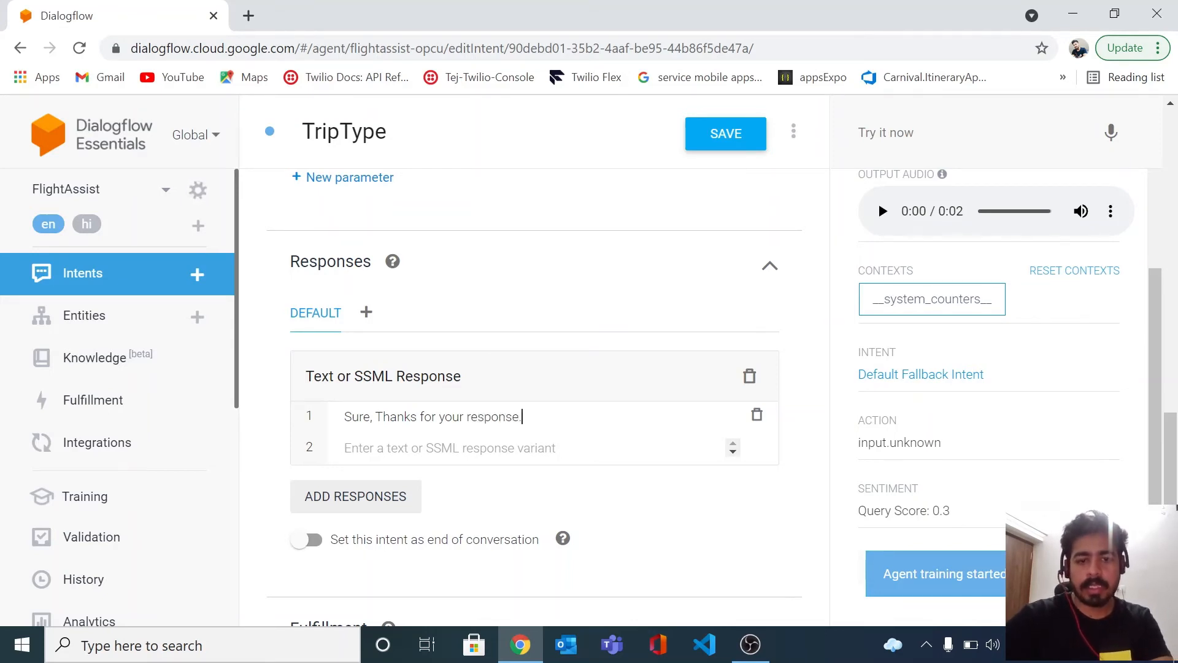
pyautogui.write('.')
pyautogui.click(729, 141)
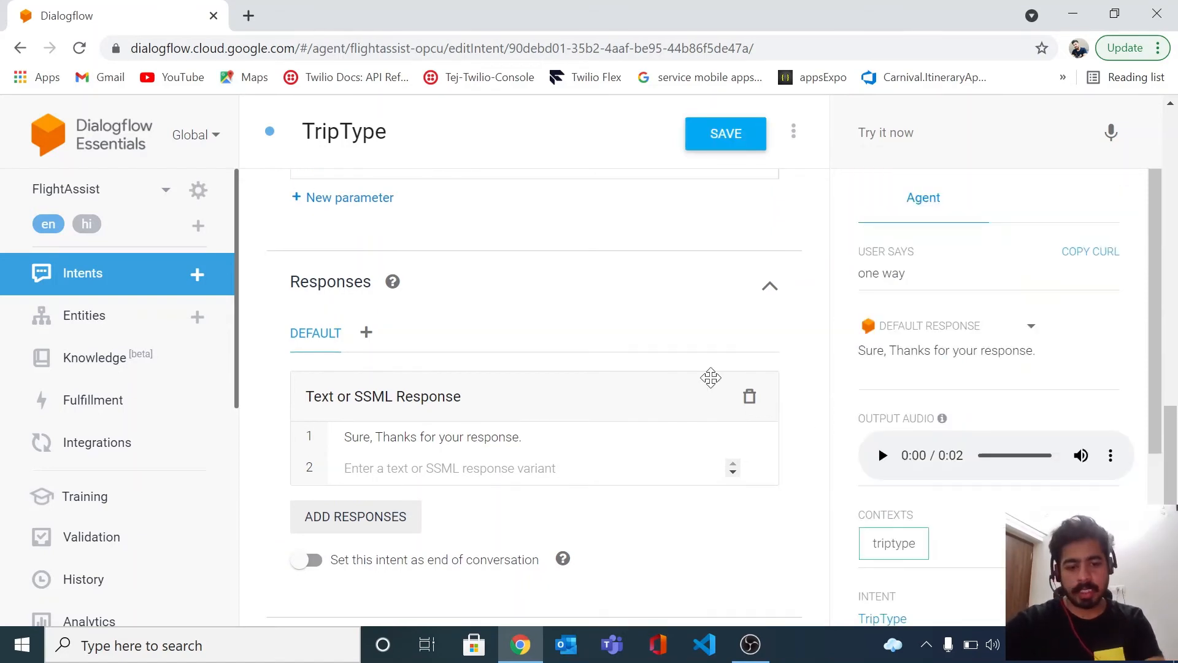
# - Reload the intent page and restart the test conversation by sending "hi" followed by "book a flight"
pyautogui.press('F5')
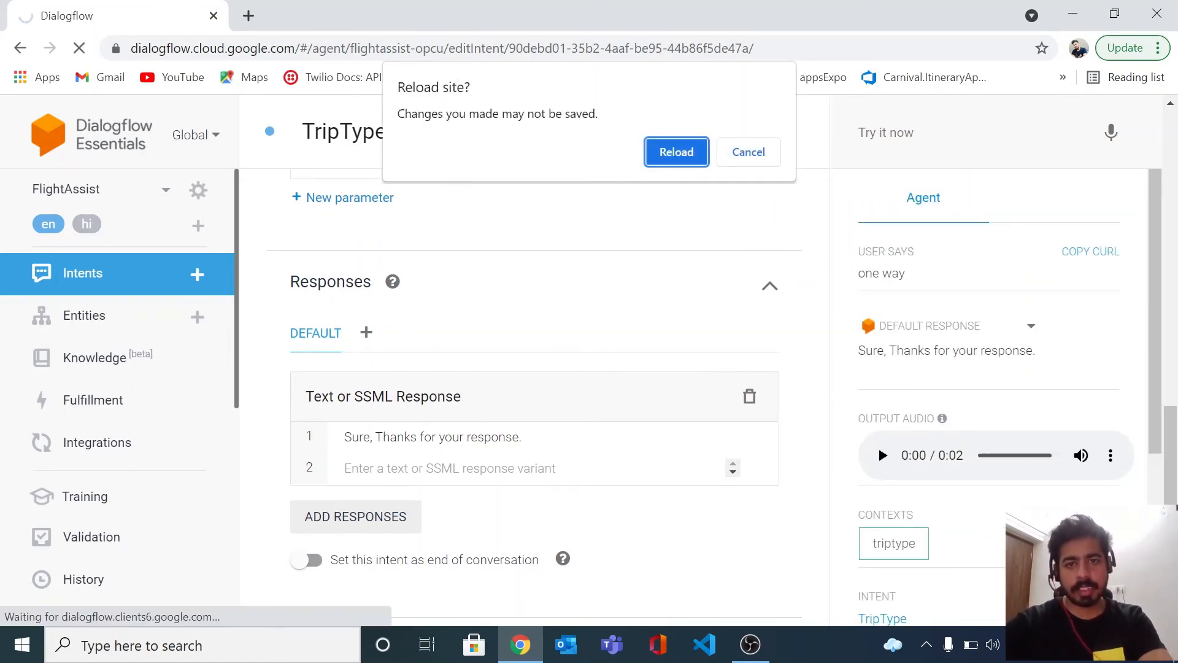
pyautogui.click(671, 149)
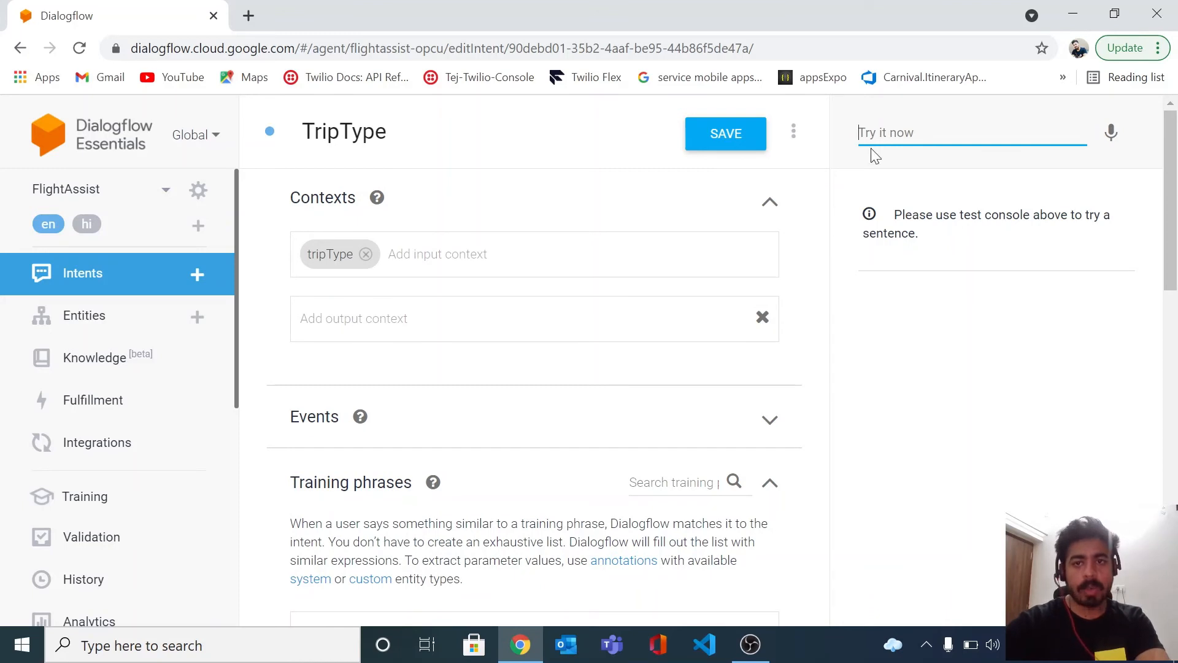
pyautogui.write('hi')
pyautogui.press('Return')
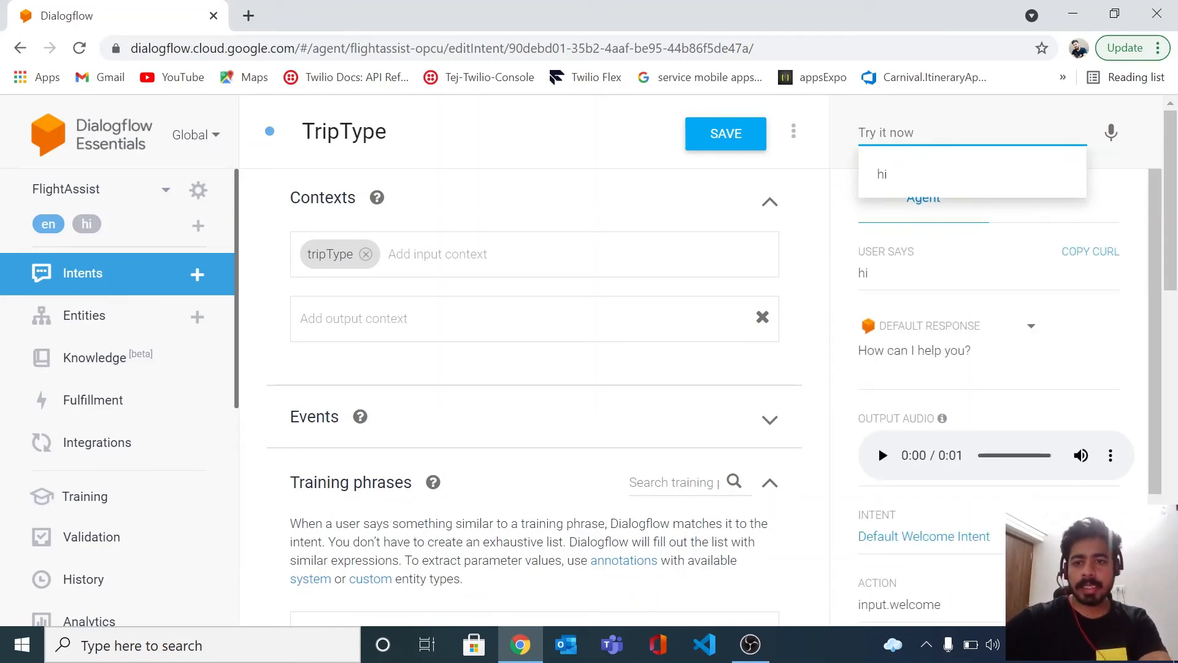
pyautogui.write('book ')
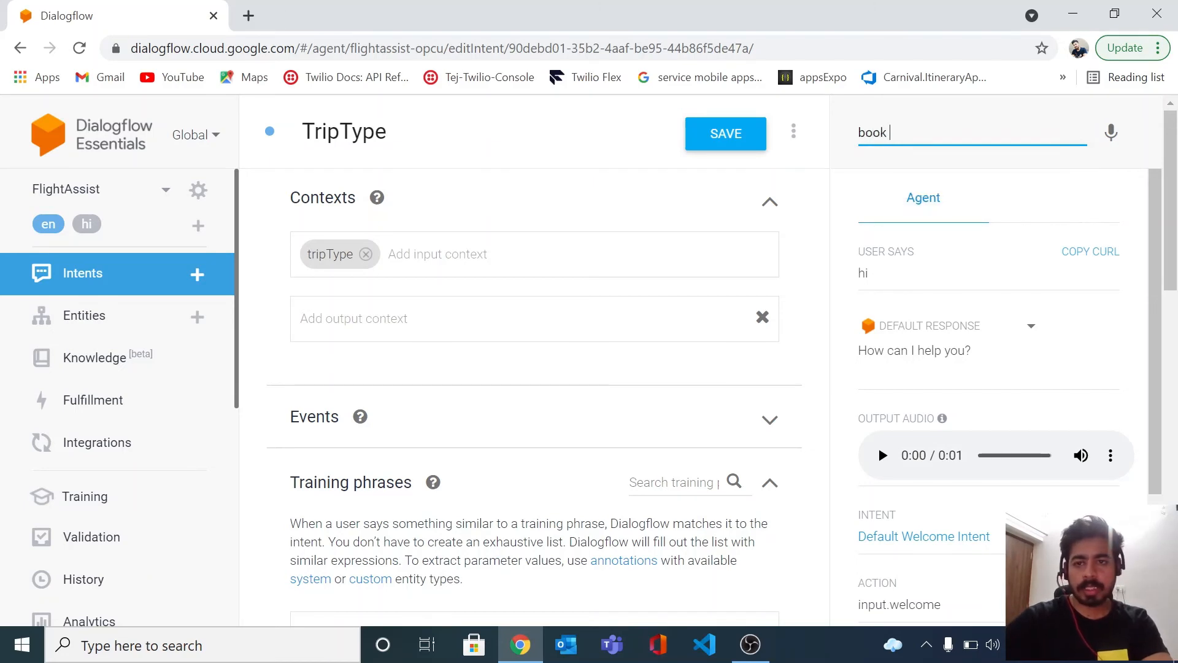
pyautogui.write('a flight')
pyautogui.press('Return')
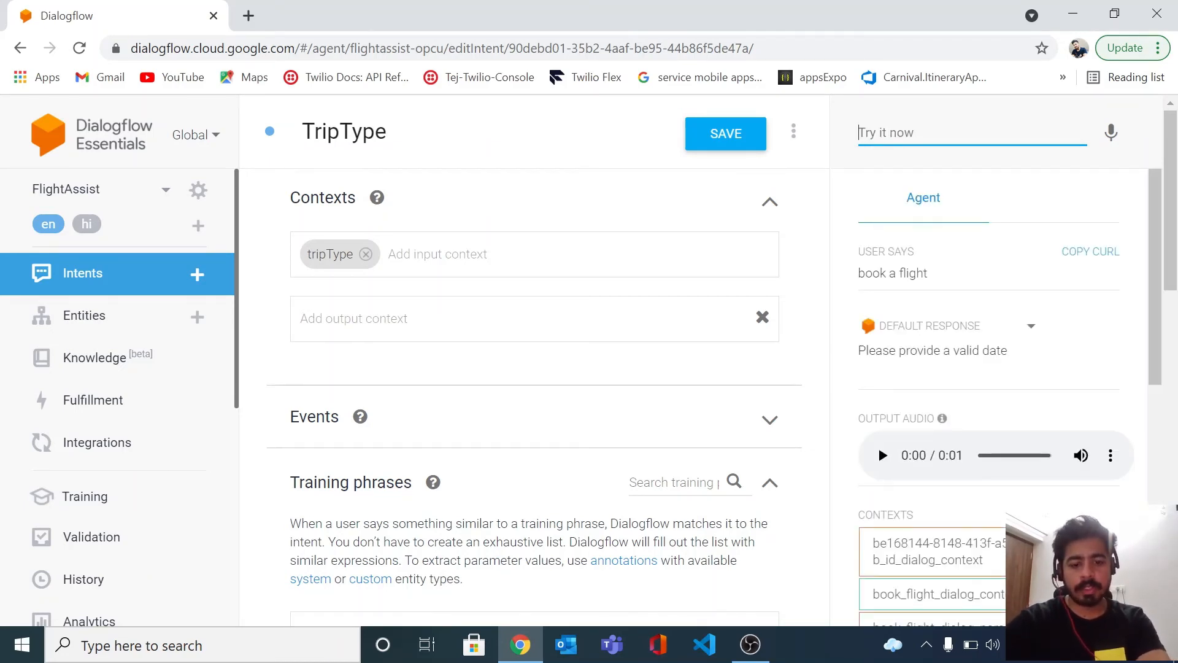
# - Answer the agent's date prompt with "for tomorrow"
pyautogui.write('for to')
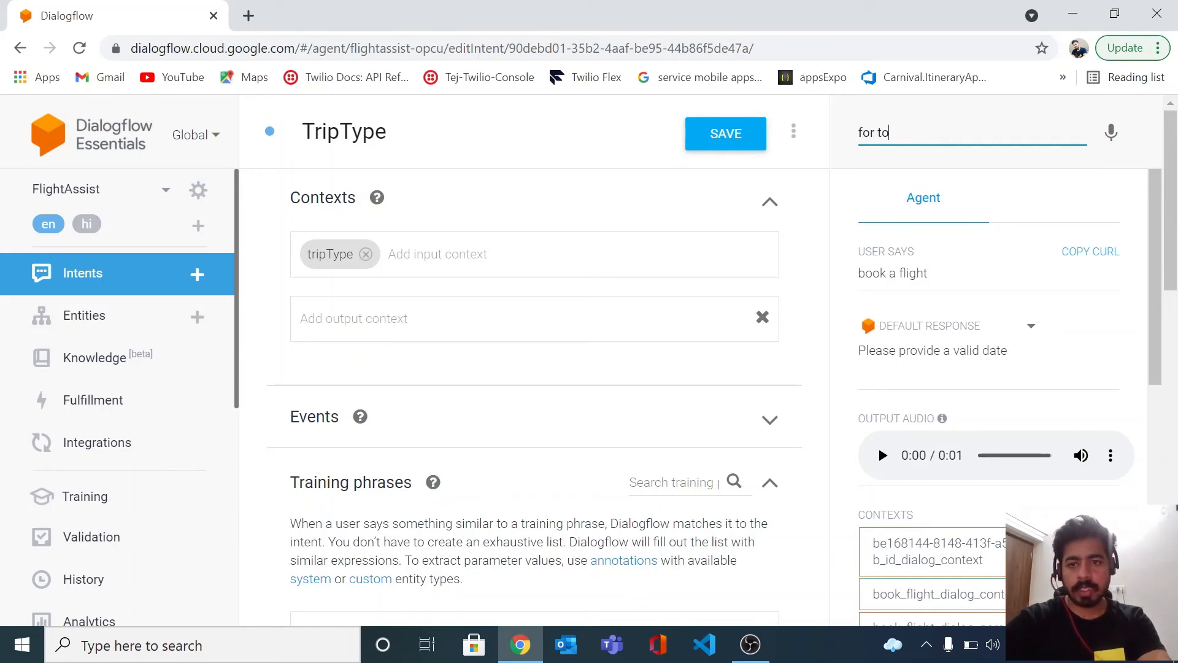
pyautogui.write('mor')
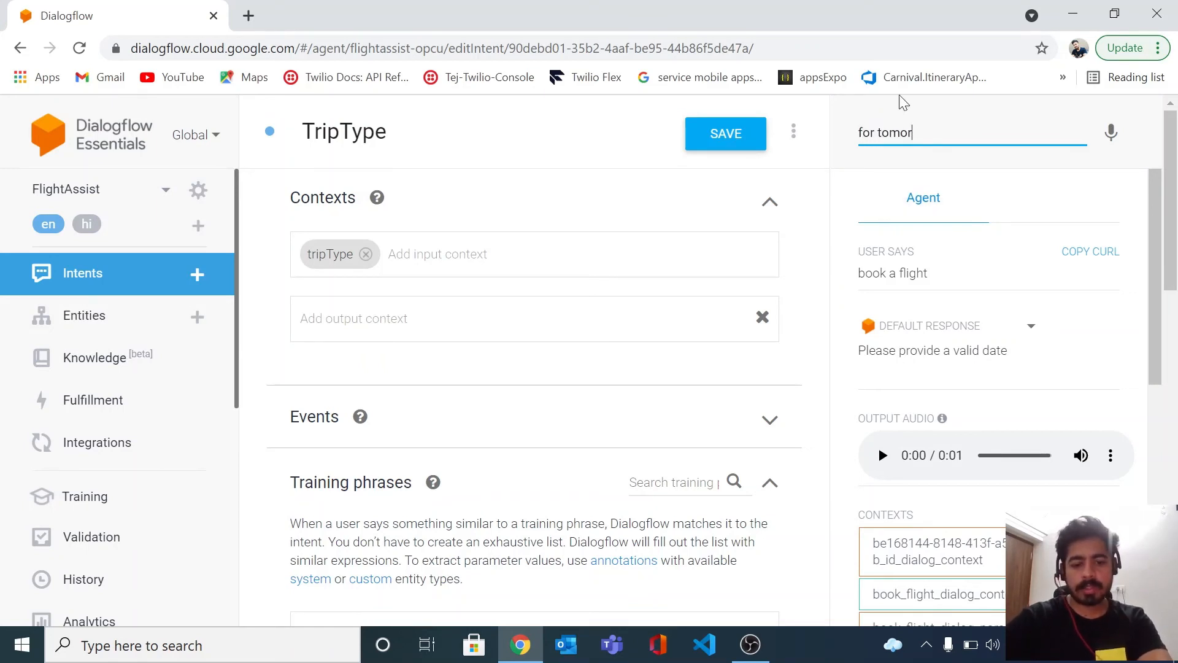
pyautogui.write('row')
pyautogui.press('Return')
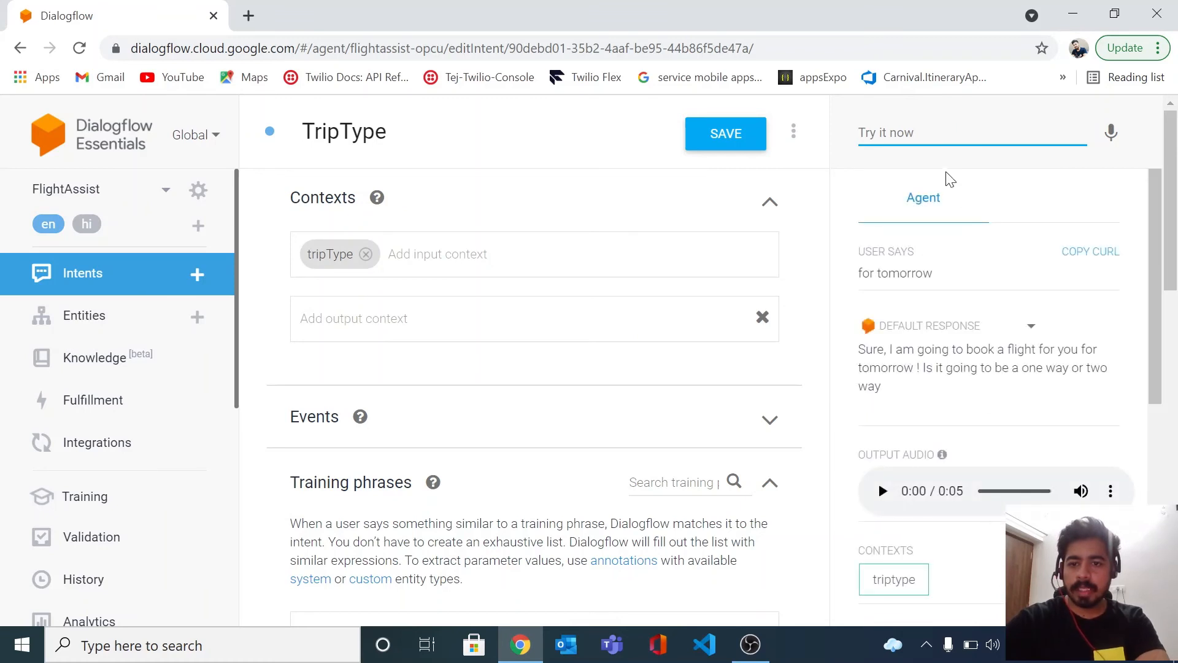
# - Answer the agent's trip type question with "one way" and review the response, active context and matched intent
pyautogui.write('one ')
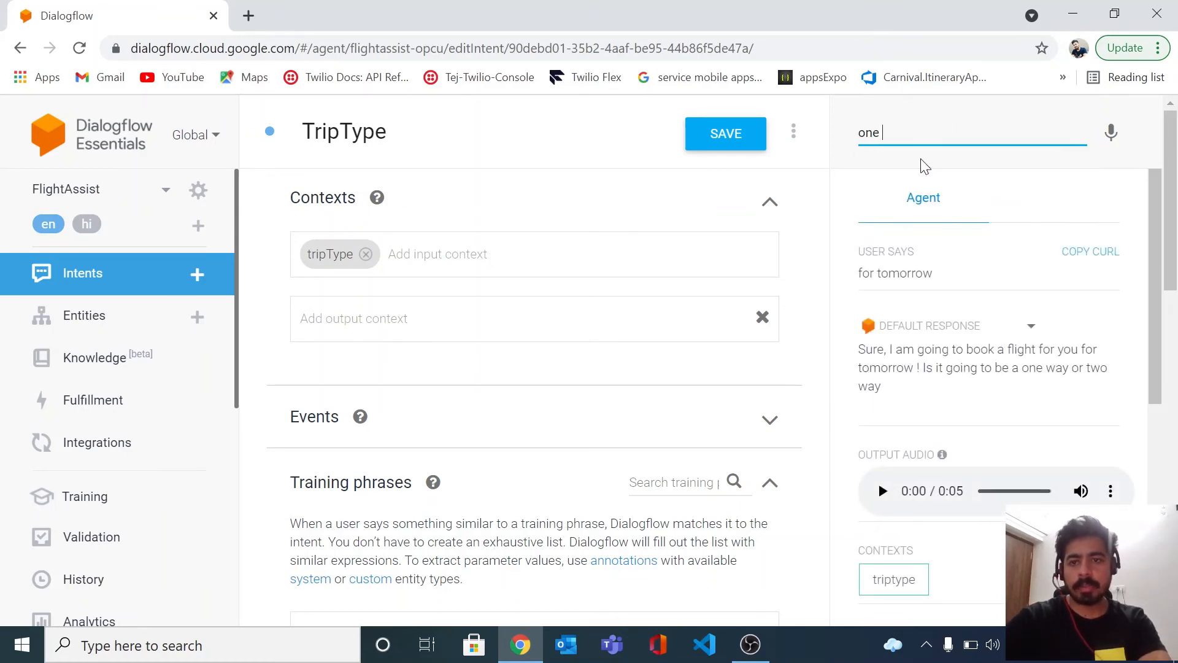
pyautogui.write('way')
pyautogui.press('Return')
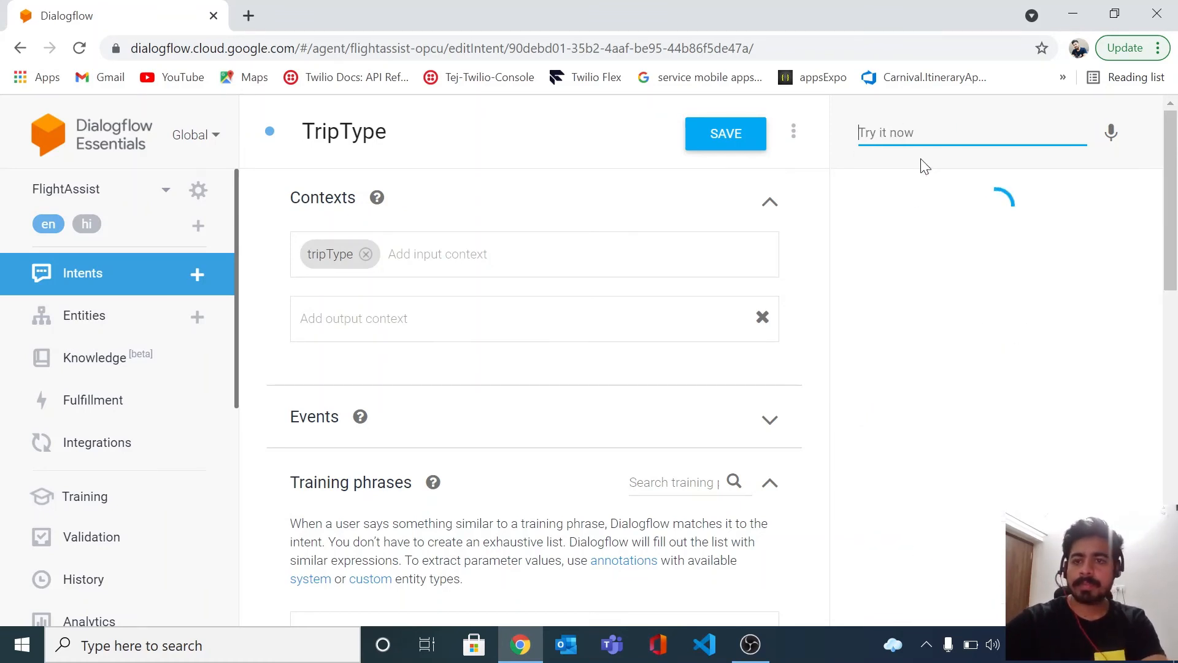
pyautogui.scroll(-1, 963, 331)
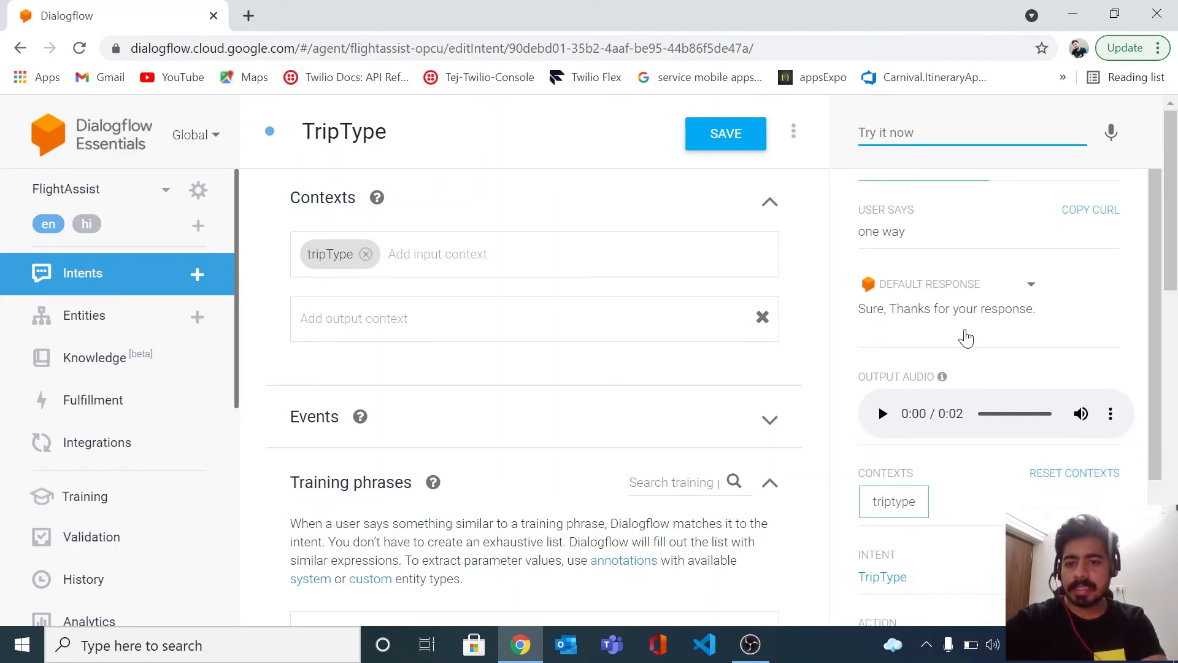
pyautogui.scroll(-3, 982, 332)
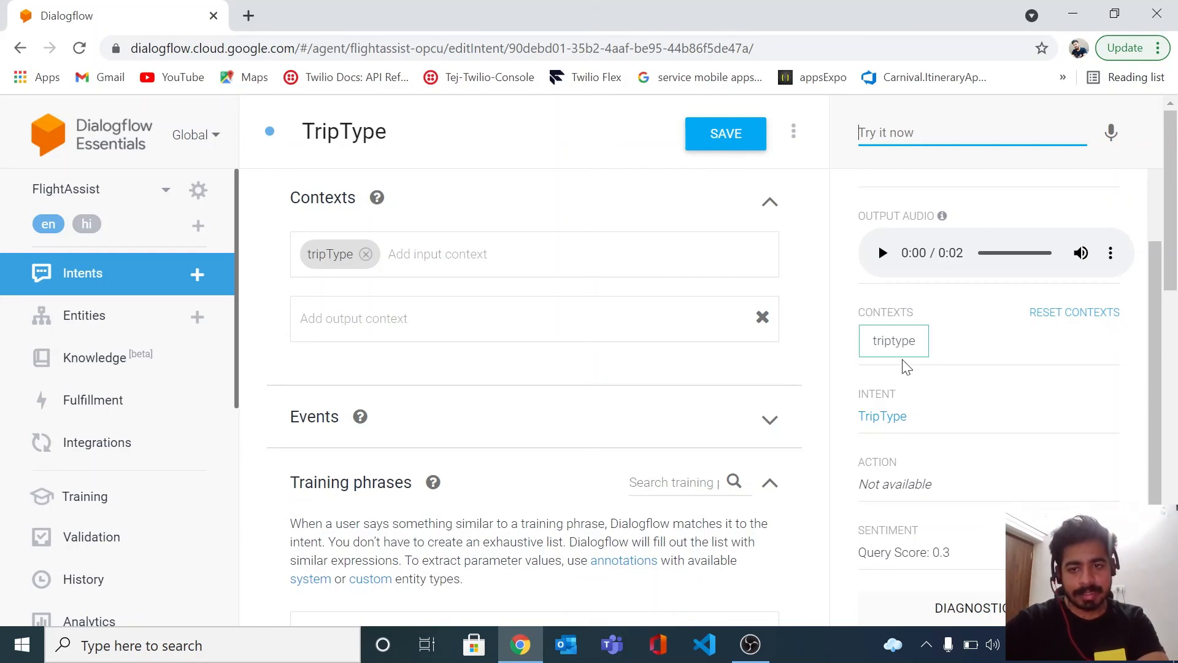
pyautogui.scroll(1, 907, 366)
pyautogui.scroll(-1, 941, 473)
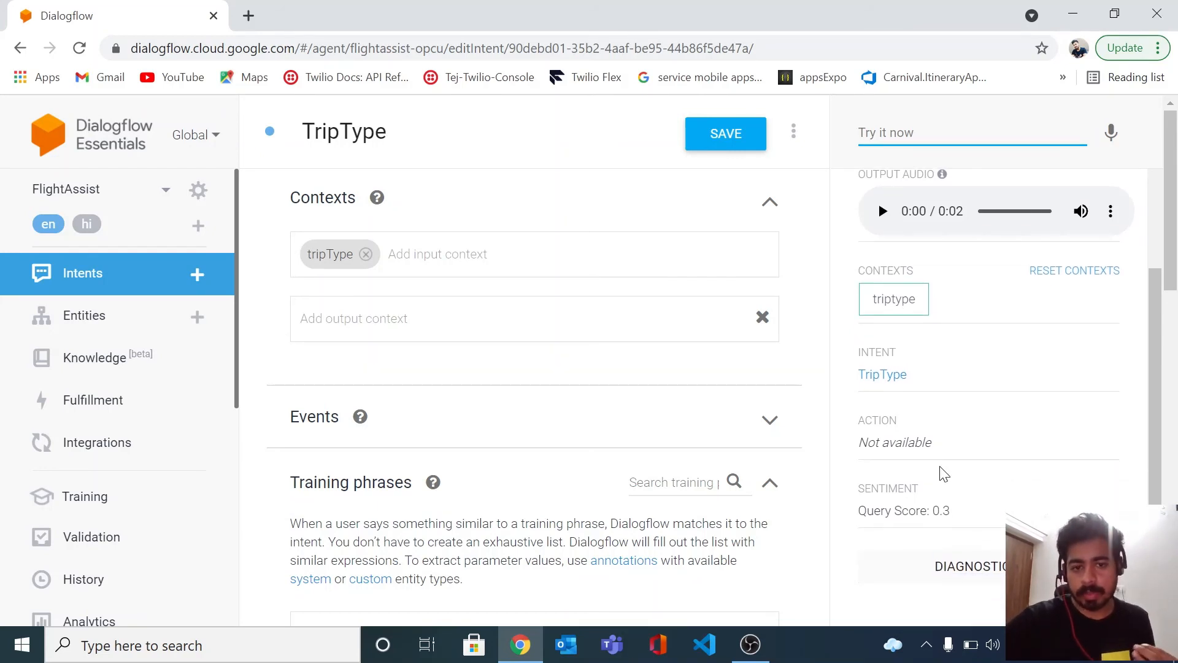
# - Open the diagnostic info for the "one way" reply, examine the flyDate parameters under the output context, and close it
pyautogui.click(972, 566)
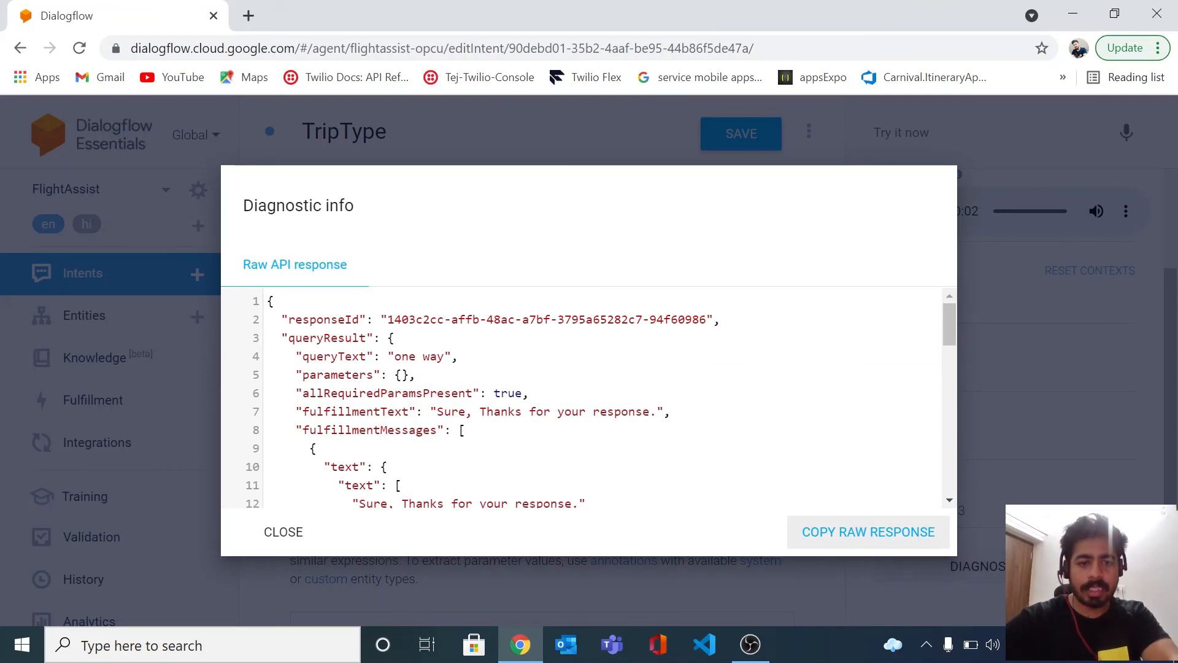
pyautogui.scroll(-5, 602, 398)
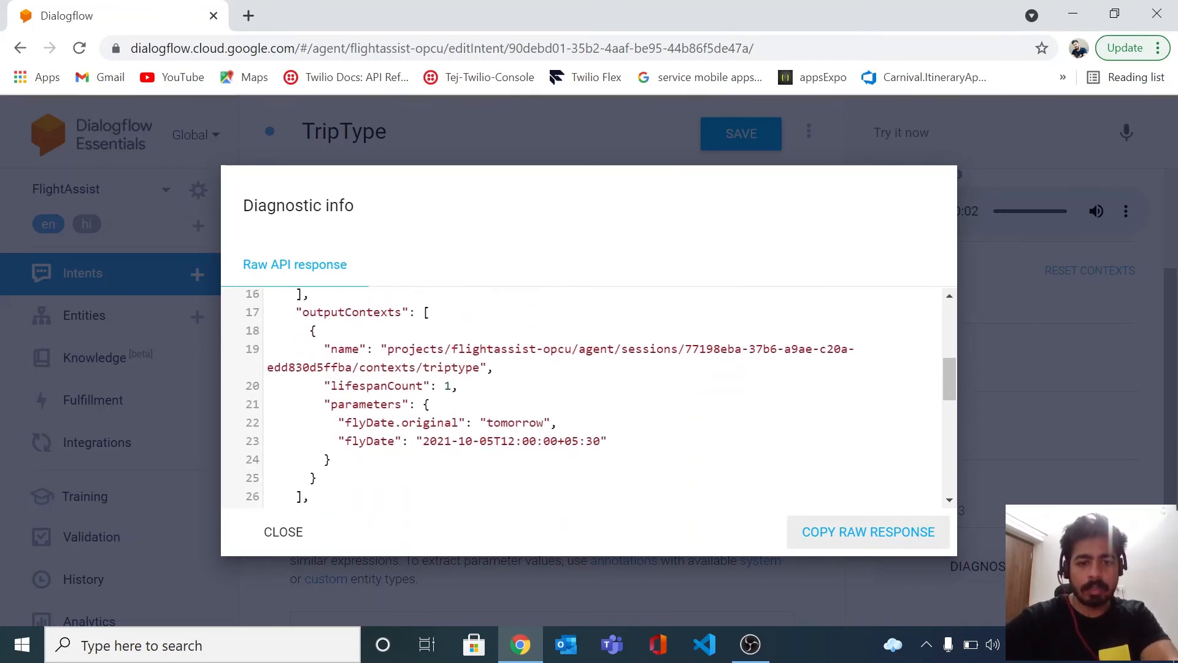
pyautogui.scroll(-1, 602, 397)
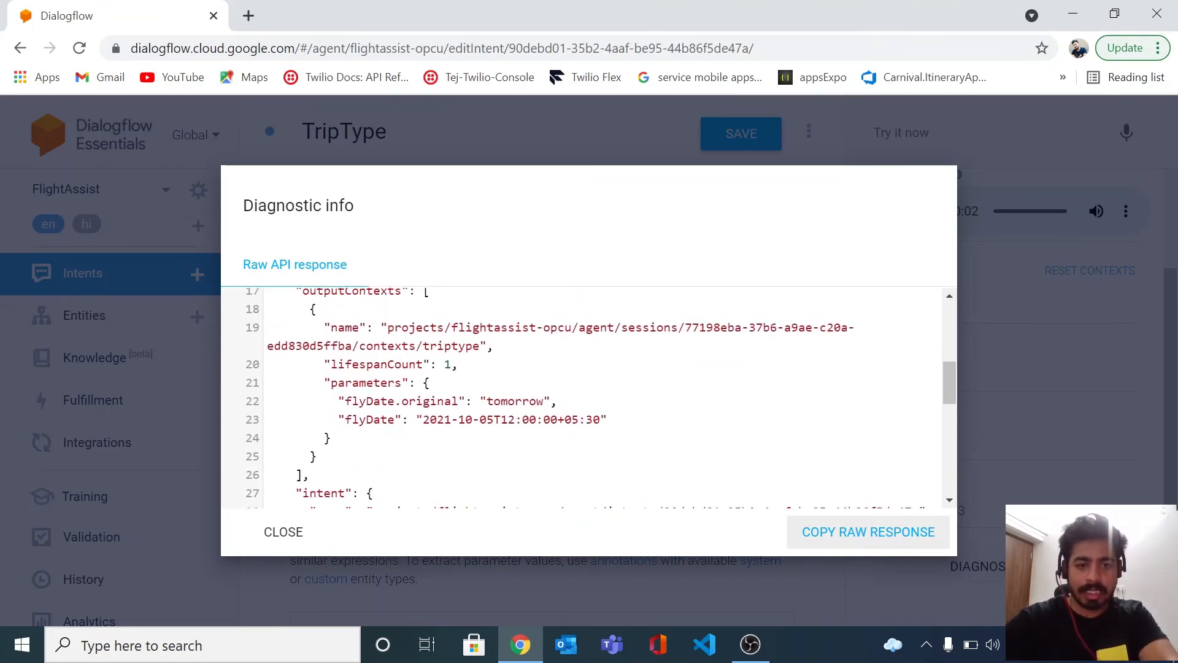
pyautogui.moveTo(607, 419); pyautogui.dragTo(332, 419)
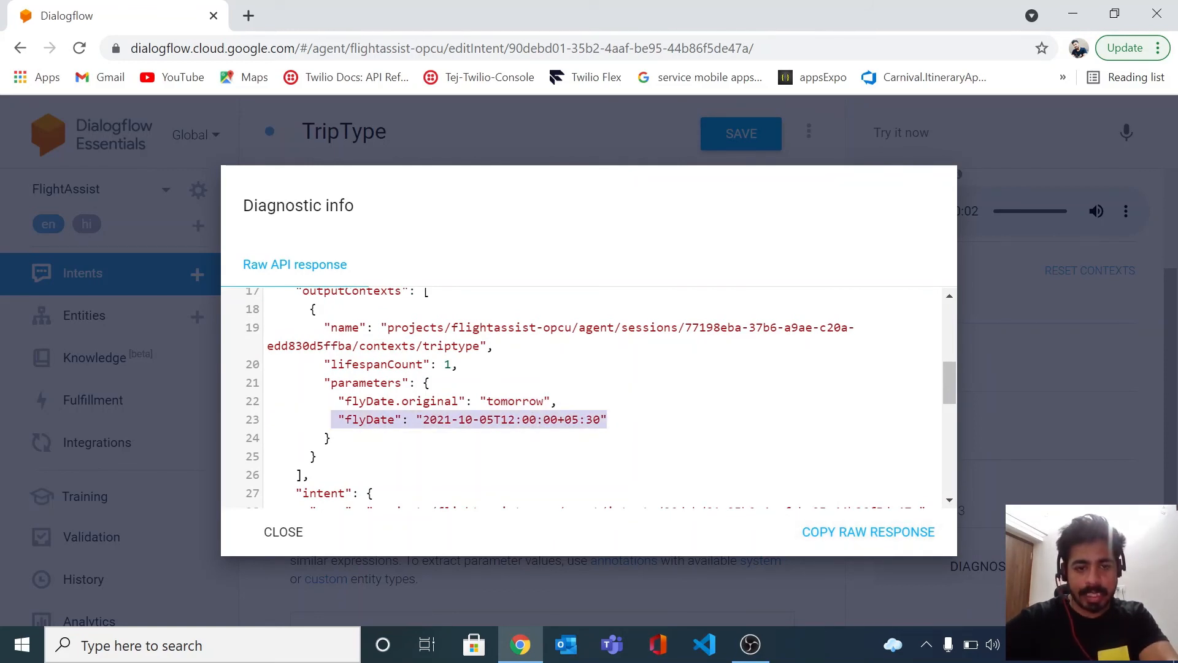
pyautogui.scroll(1, 583, 395)
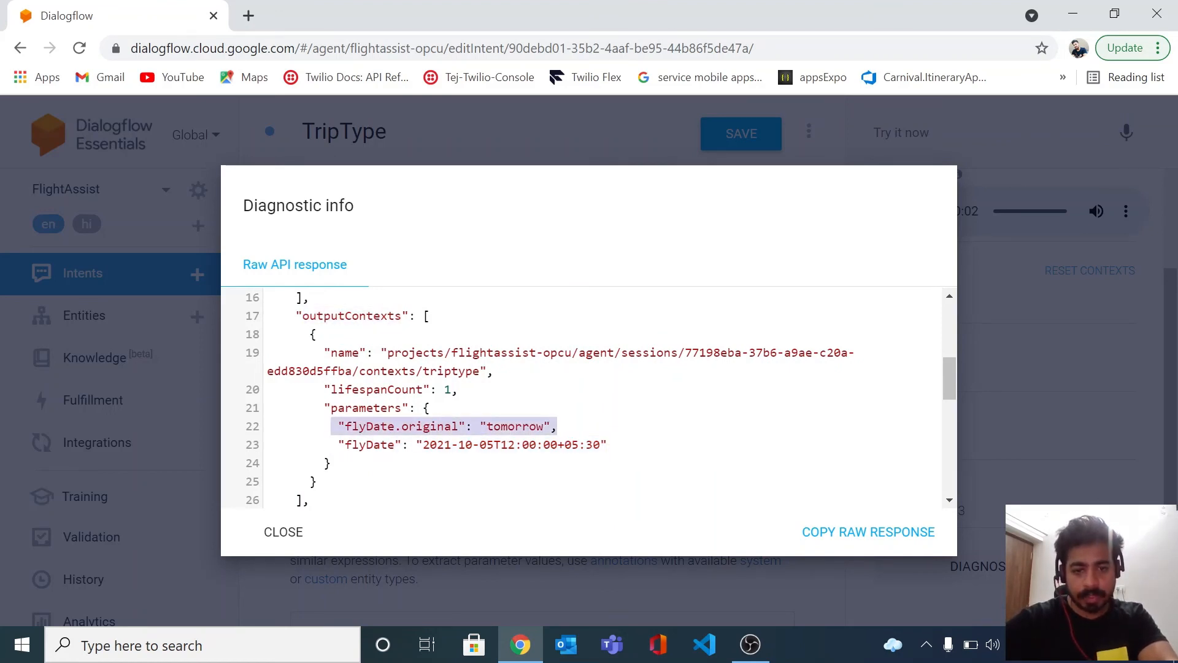
pyautogui.moveTo(559, 426); pyautogui.dragTo(609, 445)
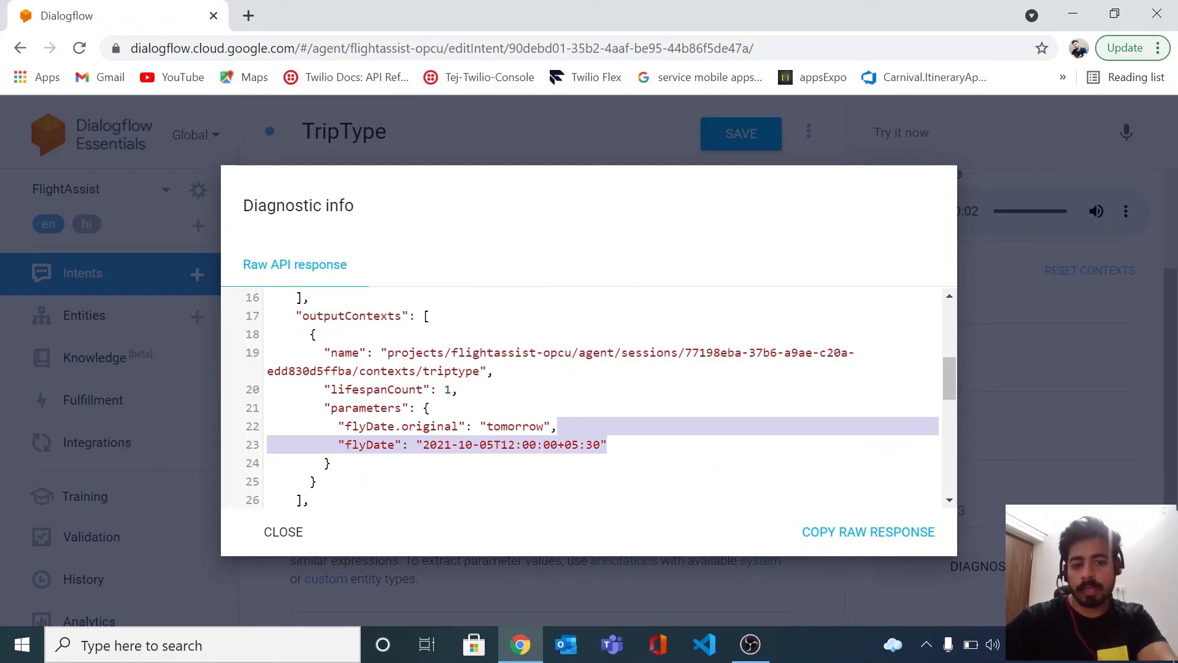
pyautogui.click(339, 427)
pyautogui.moveTo(338, 427); pyautogui.dragTo(609, 445)
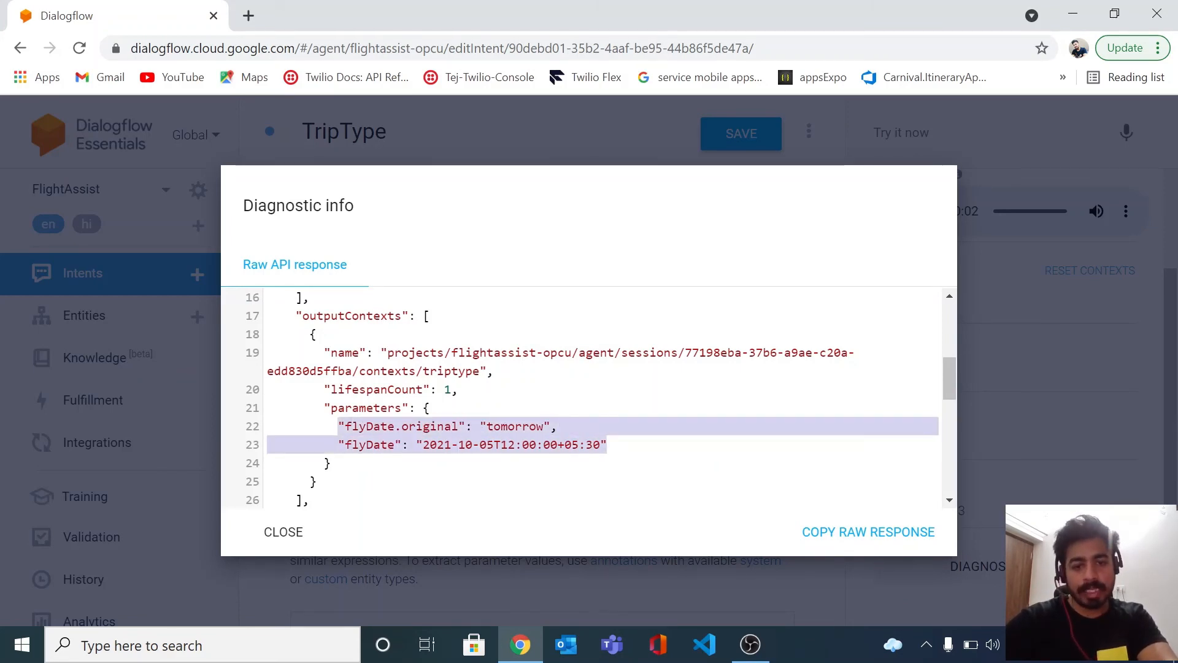
pyautogui.click(288, 537)
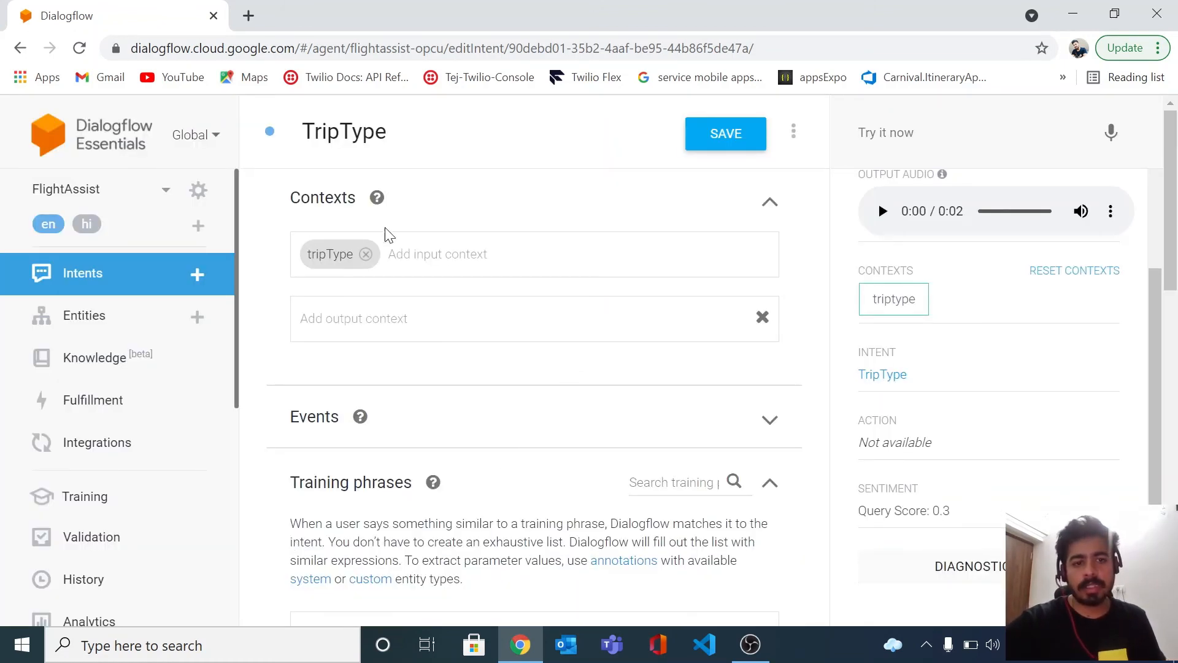
pyautogui.scroll(-4, 601, 385)
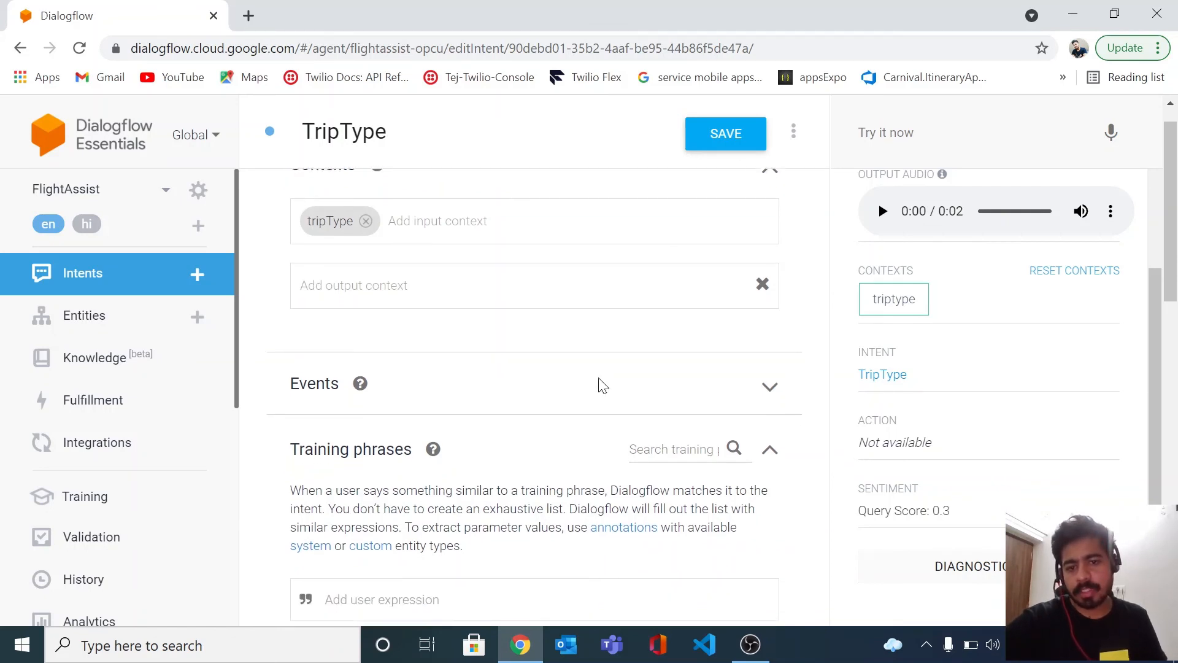
pyautogui.scroll(-3, 602, 385)
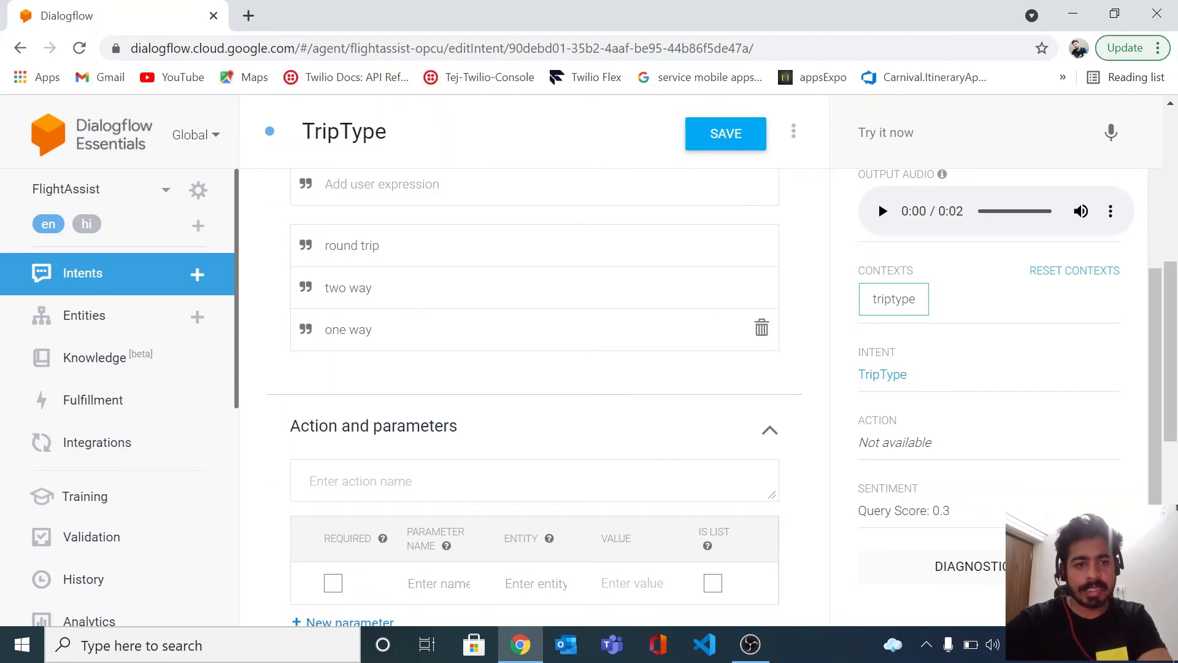
pyautogui.scroll(7, 534, 381)
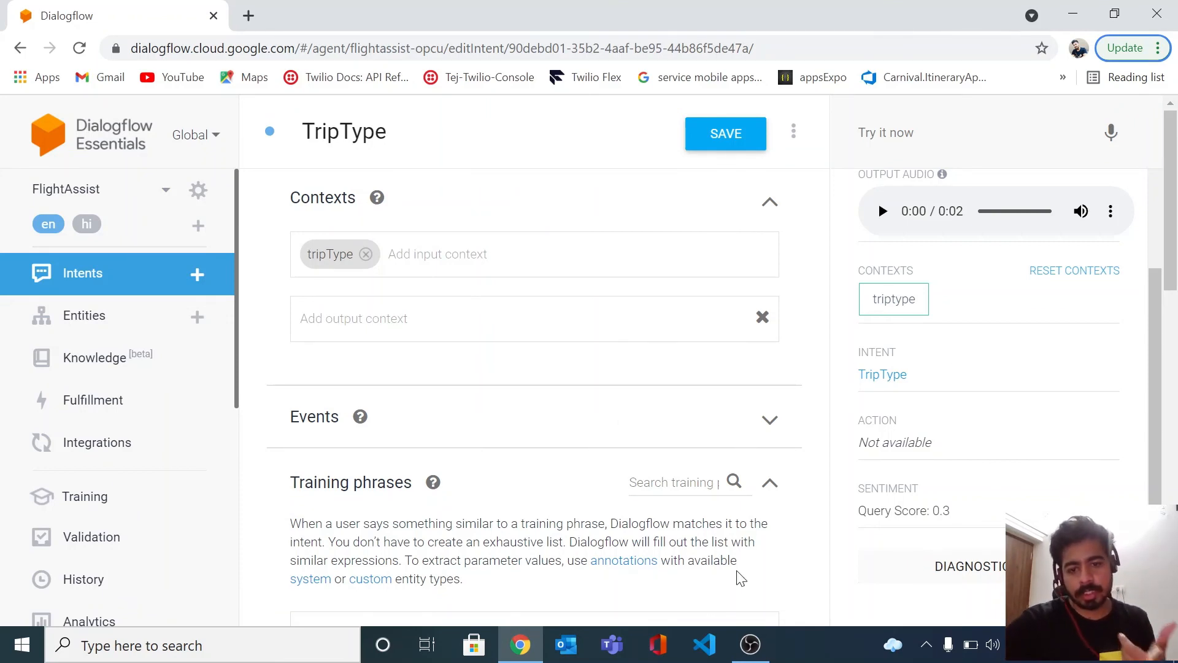
pyautogui.moveTo(755, 633)
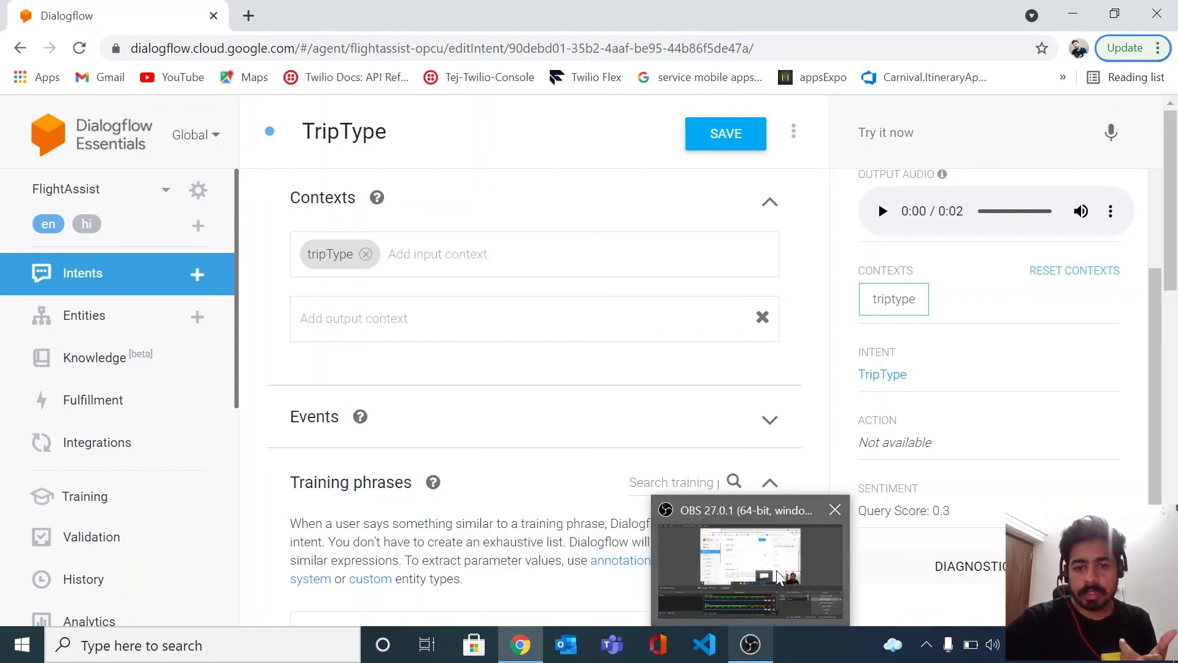